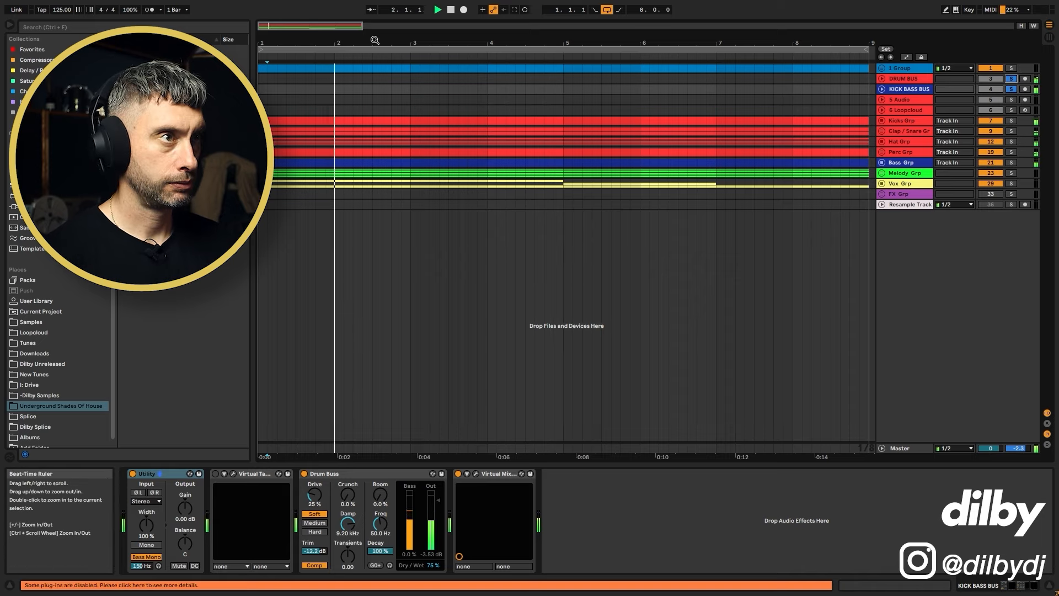
Step: Play the full loop from bar 1, then take the KICK BASS BUS and DRUM BUS out of solo
{"action": "left_click", "coordinate": [263, 103]}
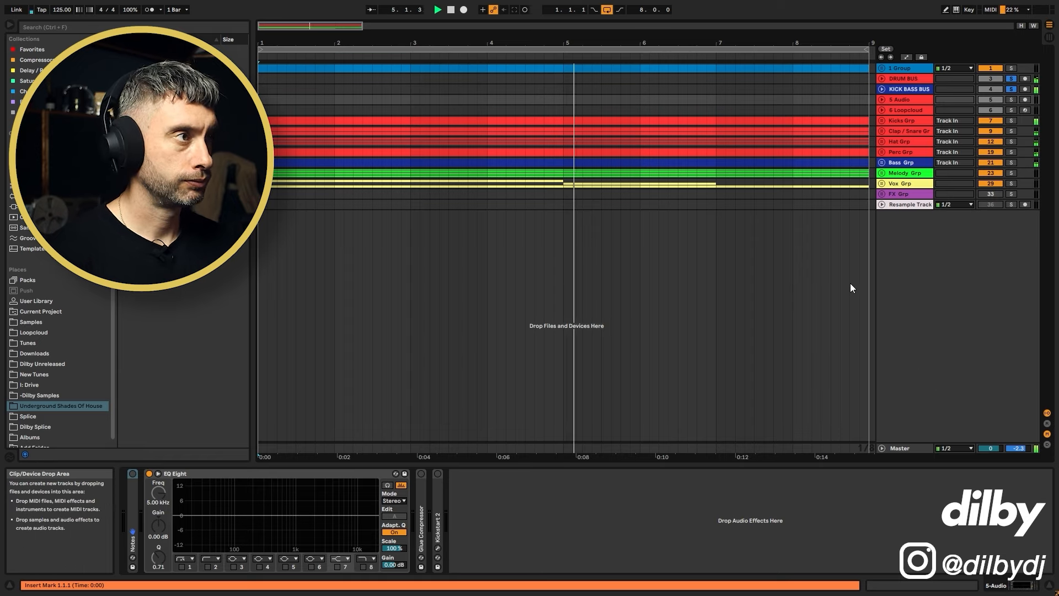
{"action": "key", "text": "space"}
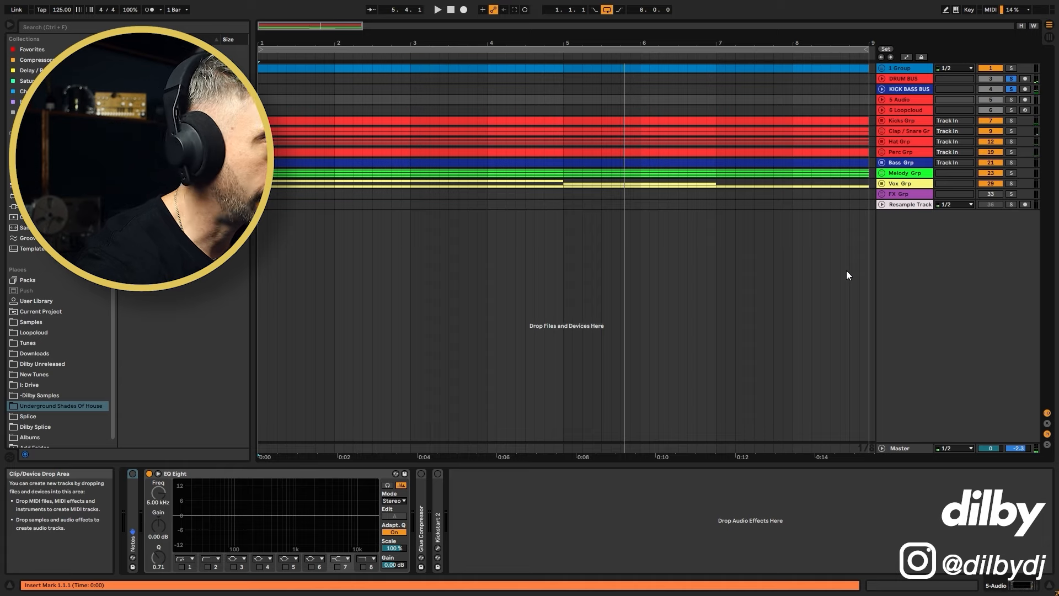
{"action": "left_click", "coordinate": [1013, 89]}
{"action": "left_click", "coordinate": [1011, 78]}
{"action": "left_click", "coordinate": [903, 79]}
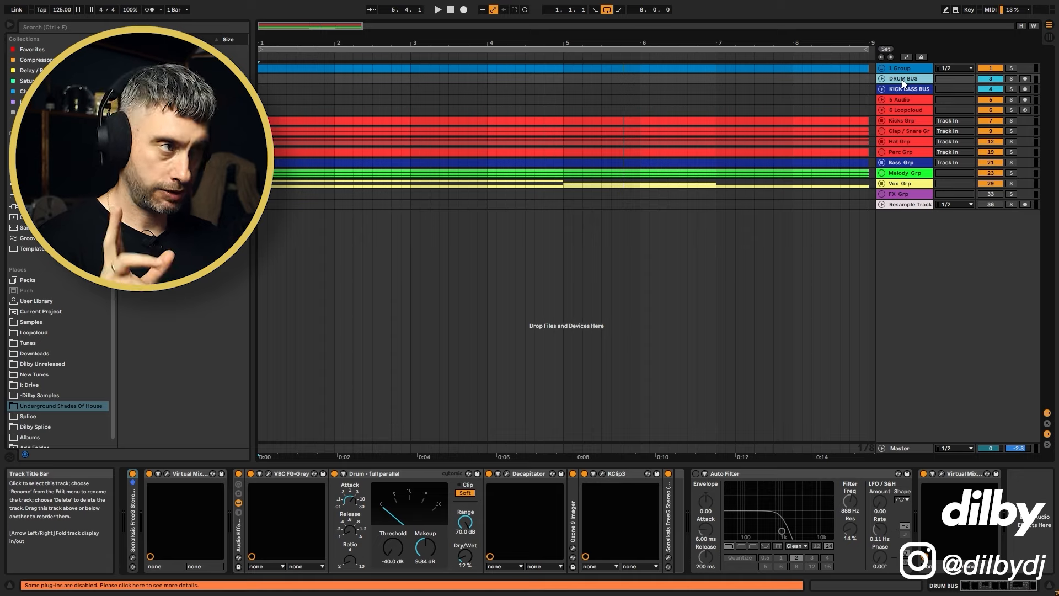
Step: Unfold the Vox Grp to show its individual tracks and select the Choir clip
{"action": "left_click", "coordinate": [906, 182]}
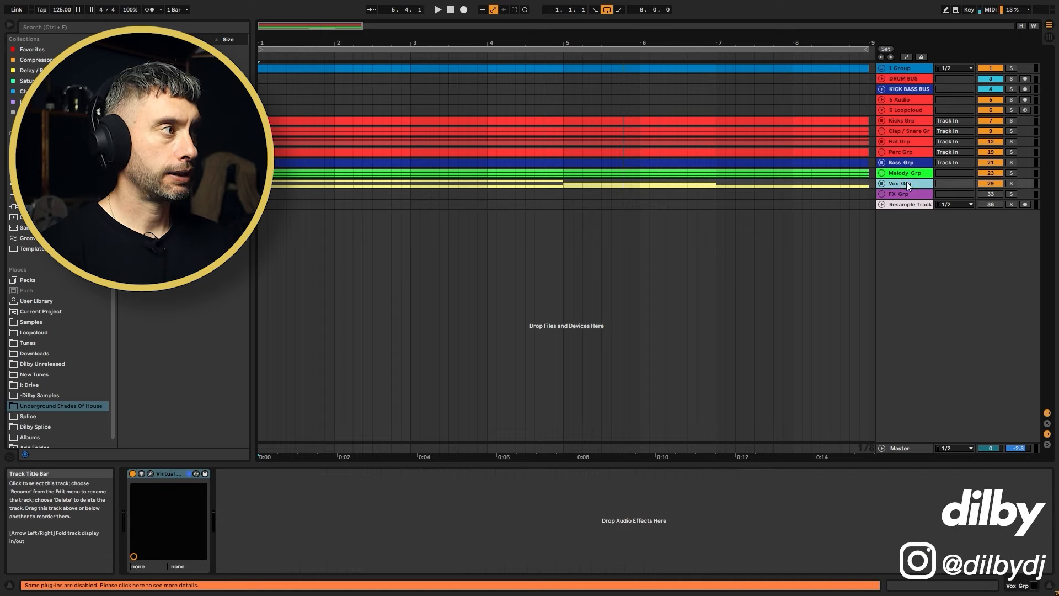
{"action": "left_click", "coordinate": [883, 183]}
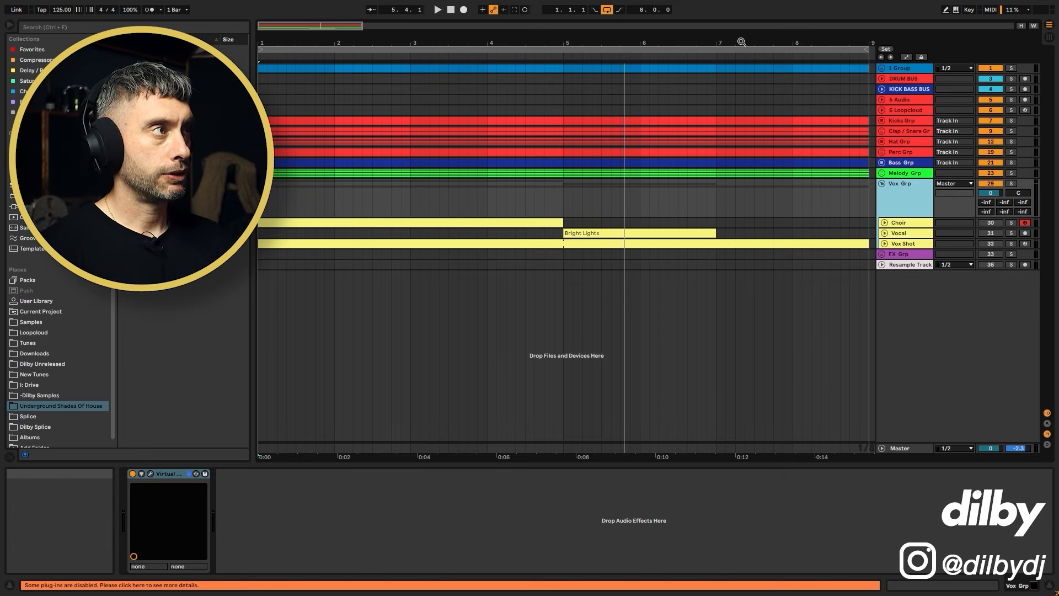
{"action": "left_click_drag", "start_coordinate": [741, 42], "coordinate": [662, 41]}
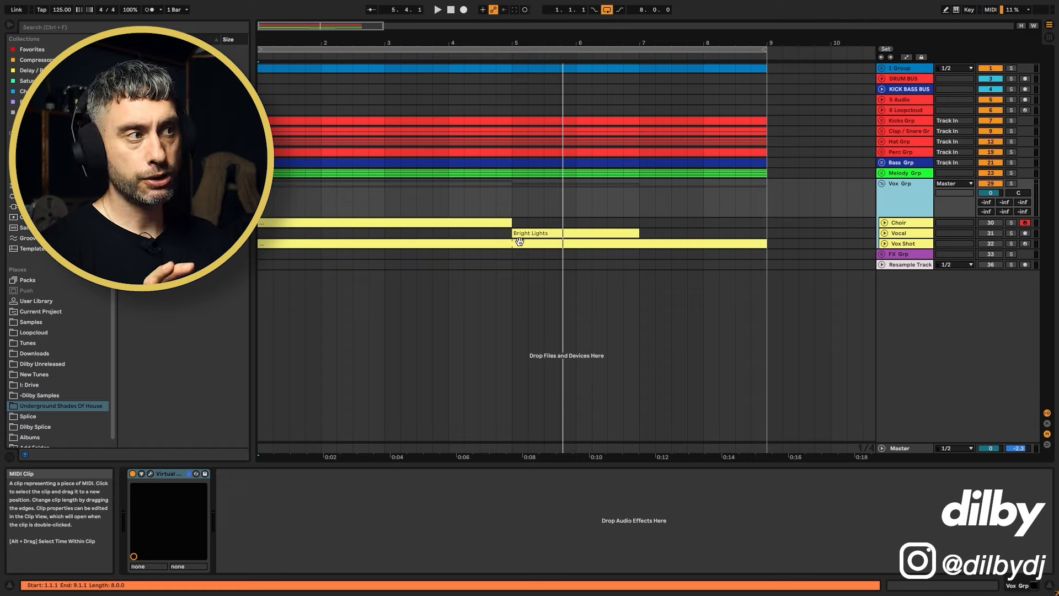
{"action": "left_click", "coordinate": [491, 223]}
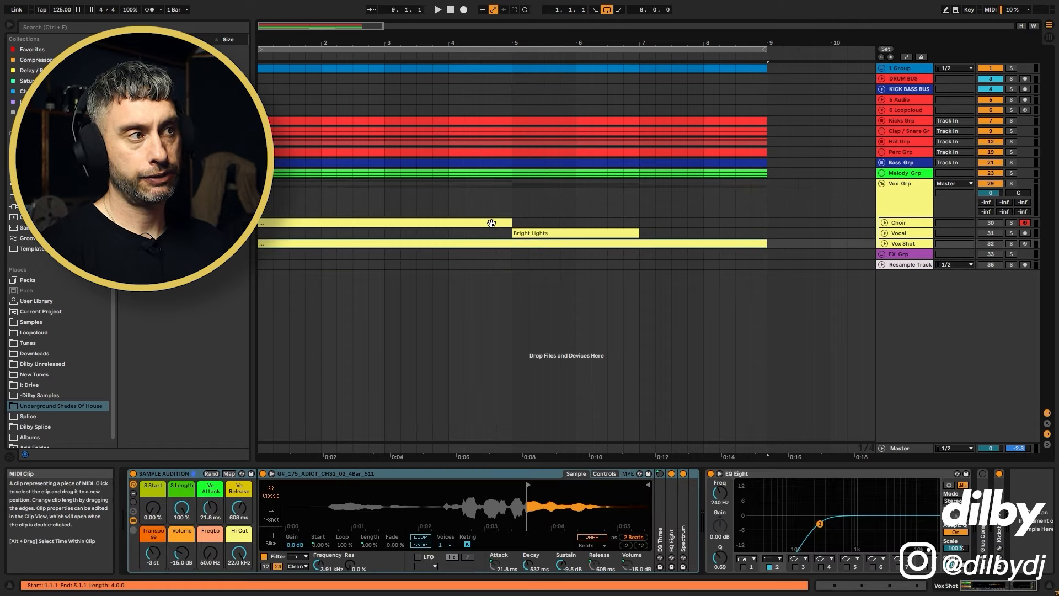
Step: Unfold the Vocal track and audition its Bright Lights clip in solo from 4.4.1
{"action": "left_click", "coordinate": [551, 233]}
{"action": "left_click", "coordinate": [885, 234]}
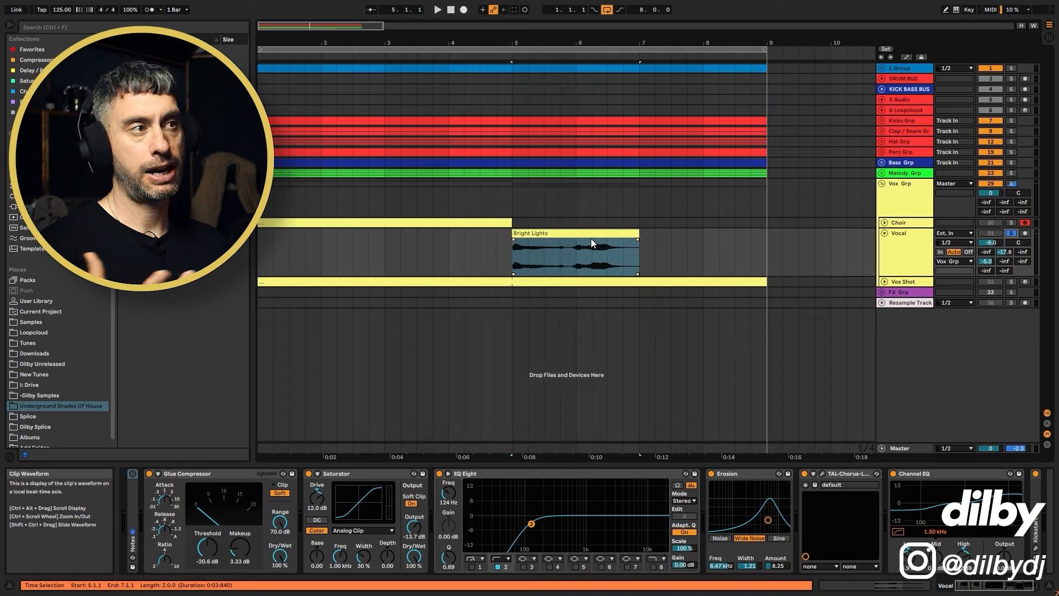
{"action": "left_click", "coordinate": [495, 244]}
{"action": "key", "text": "space"}
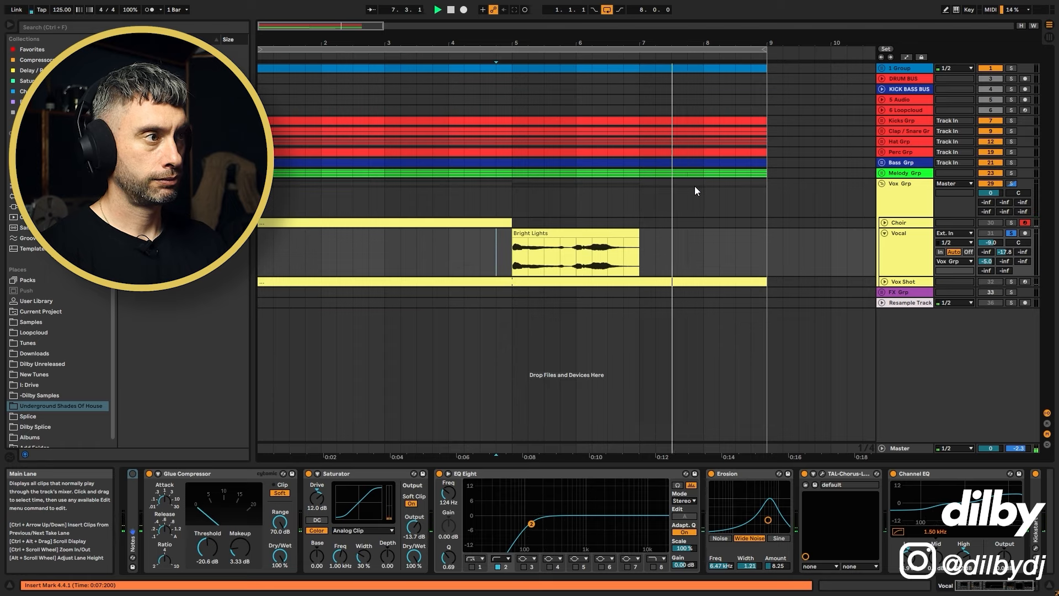
{"action": "key", "text": "space"}
{"action": "left_click", "coordinate": [705, 239]}
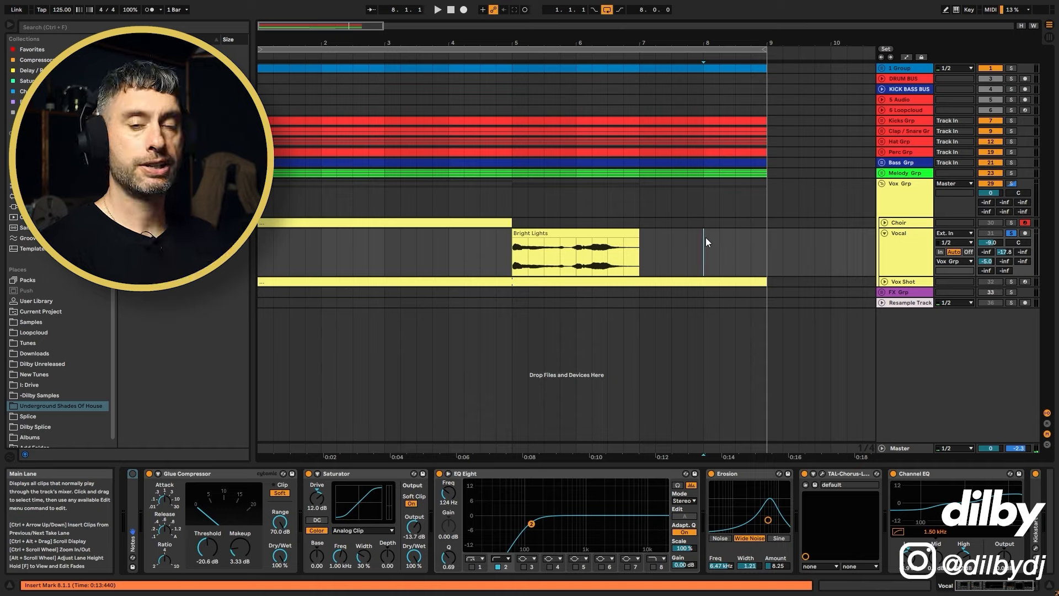
Step: Solo and unfold the Choir track and audition its MIDI clip from bar 1
{"action": "left_click", "coordinate": [919, 172]}
{"action": "left_click", "coordinate": [347, 221]}
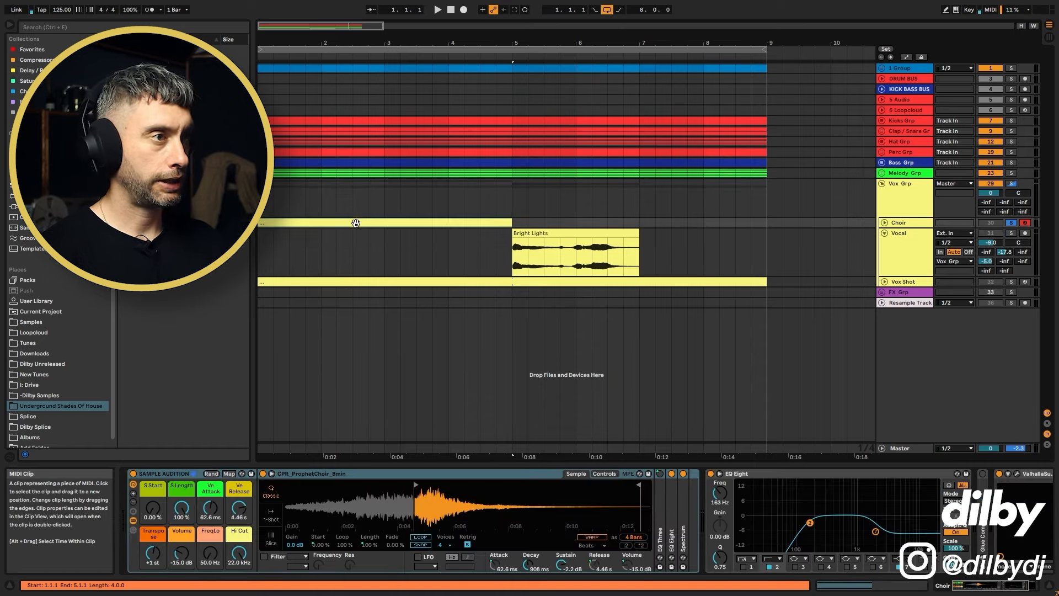
{"action": "left_click", "coordinate": [885, 223]}
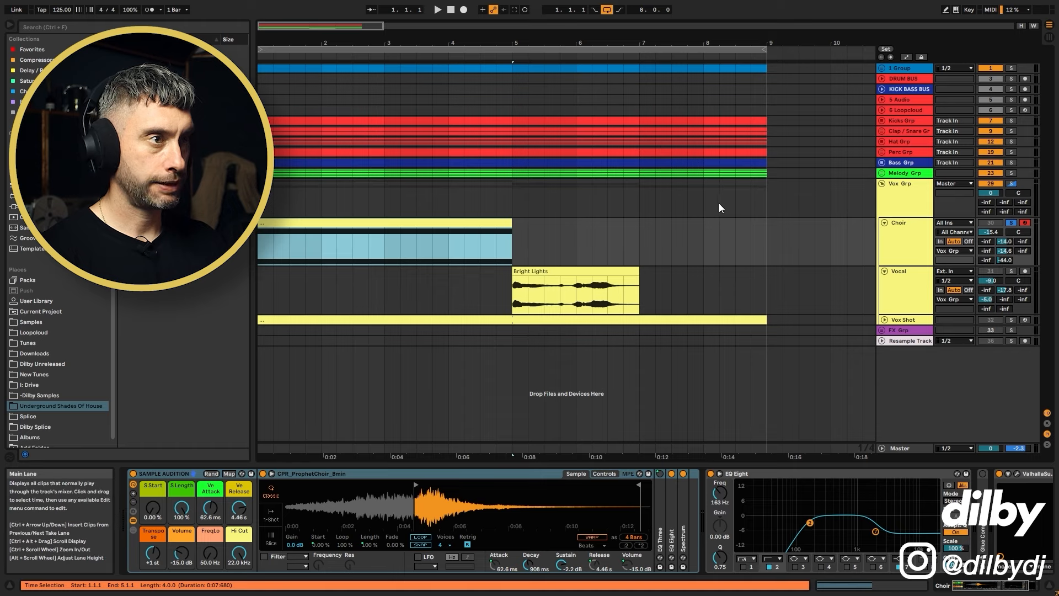
{"action": "key", "text": "space"}
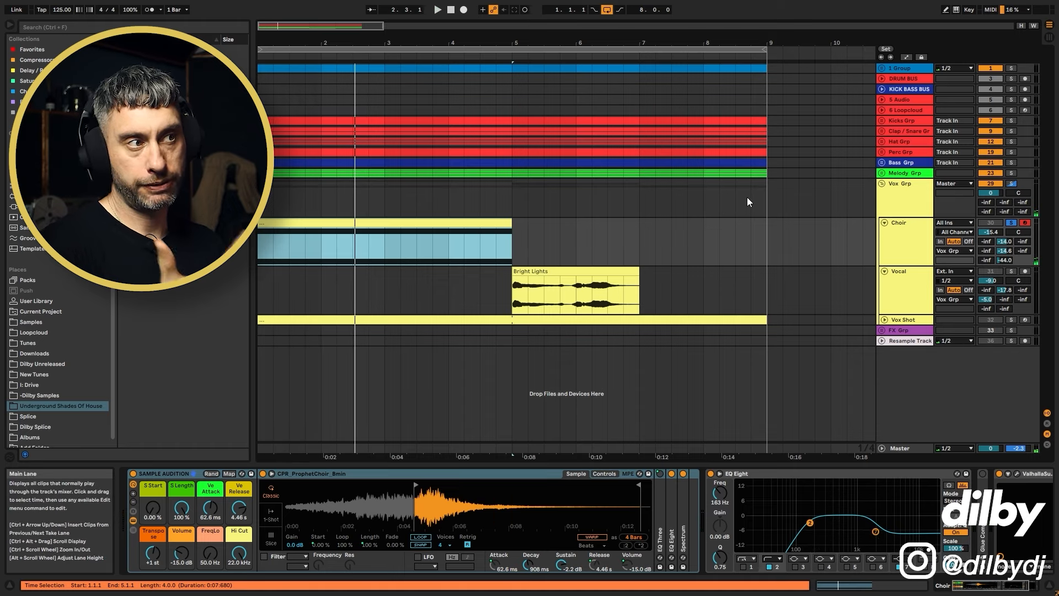
Step: Unfold the Vox Shot track and audition it in solo from 1.3.1
{"action": "left_click", "coordinate": [885, 320]}
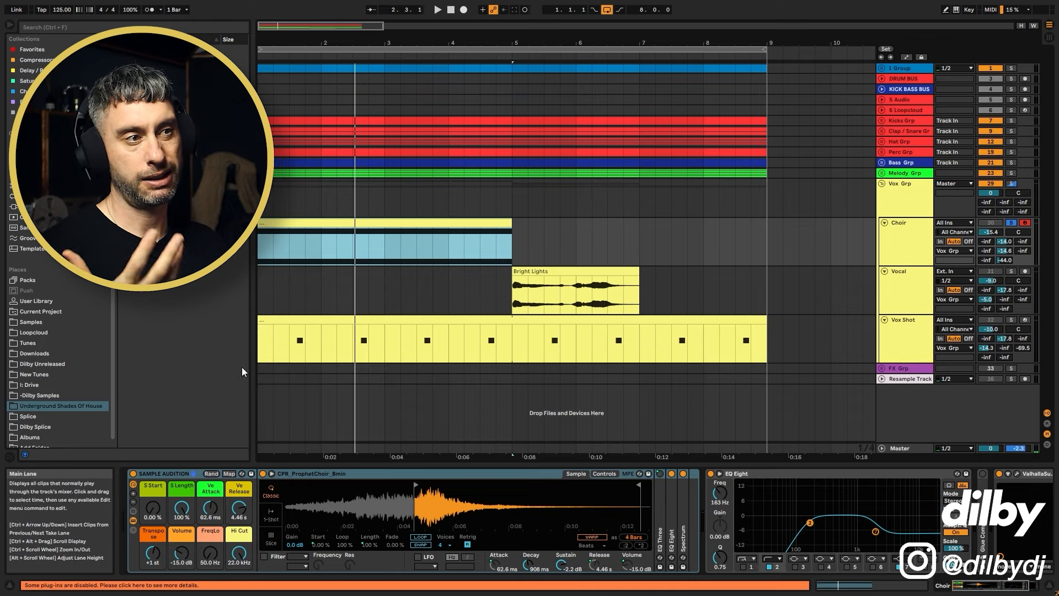
{"action": "left_click", "coordinate": [290, 345]}
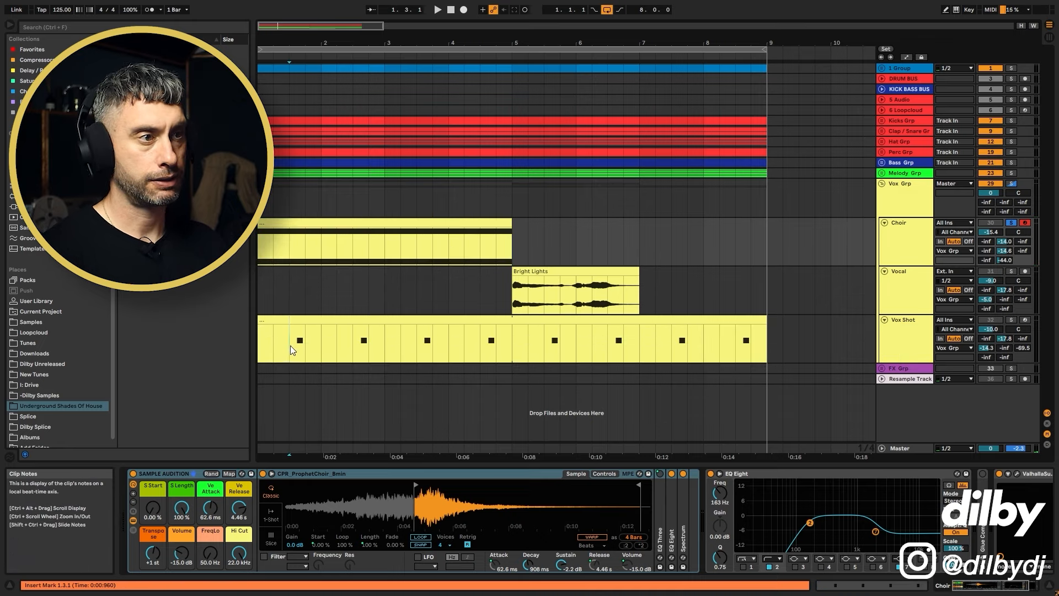
{"action": "left_click", "coordinate": [1011, 320]}
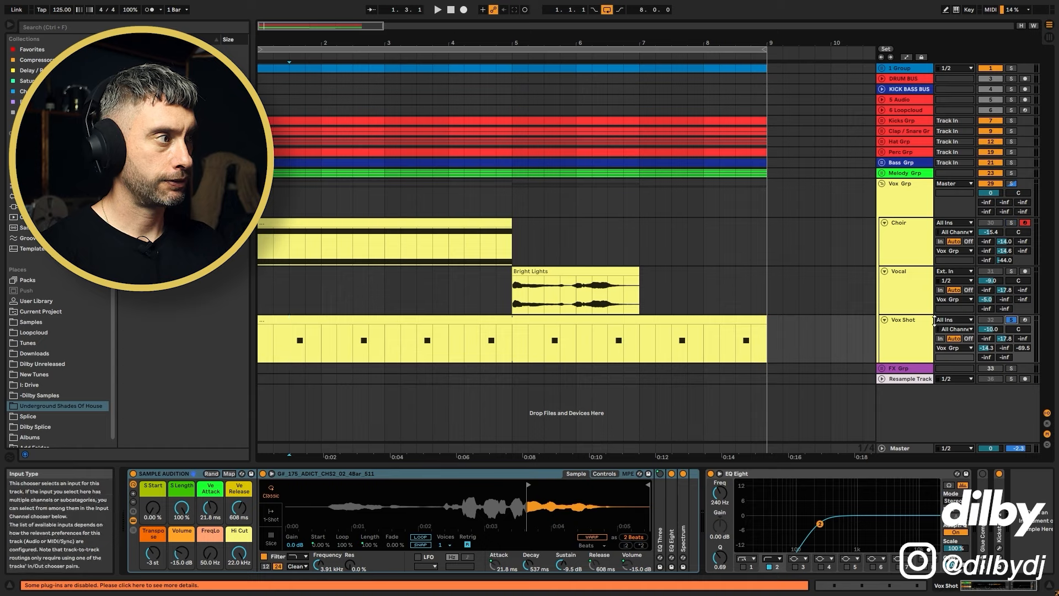
{"action": "key", "text": "space"}
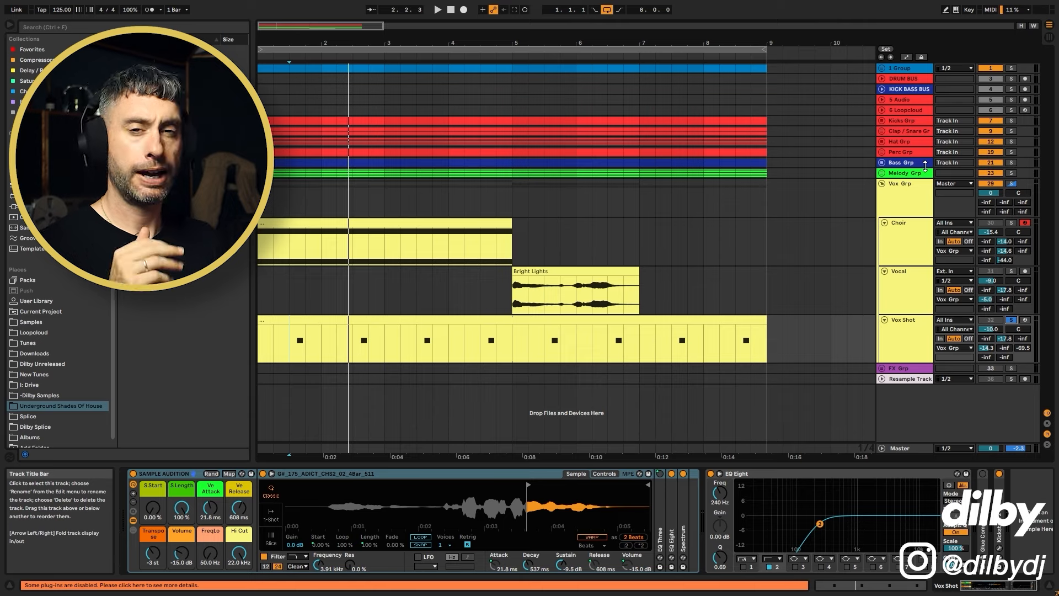
Step: Recolour the Vocal track to a brighter yellow and apply the track colour to its clip
{"action": "right_click", "coordinate": [914, 281]}
{"action": "left_click", "coordinate": [950, 463]}
{"action": "right_click", "coordinate": [916, 285]}
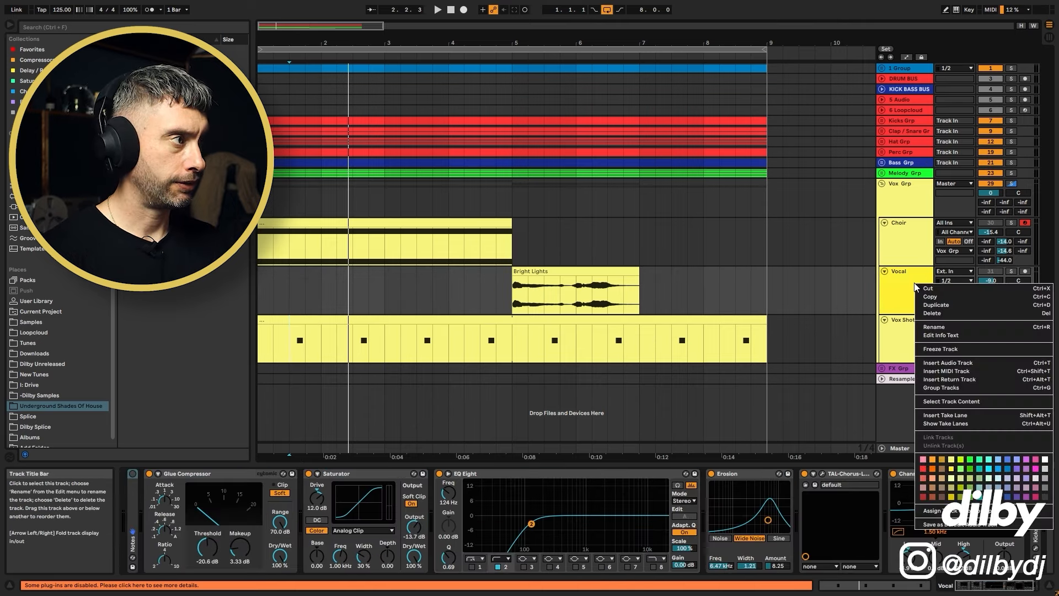
{"action": "left_click", "coordinate": [951, 512]}
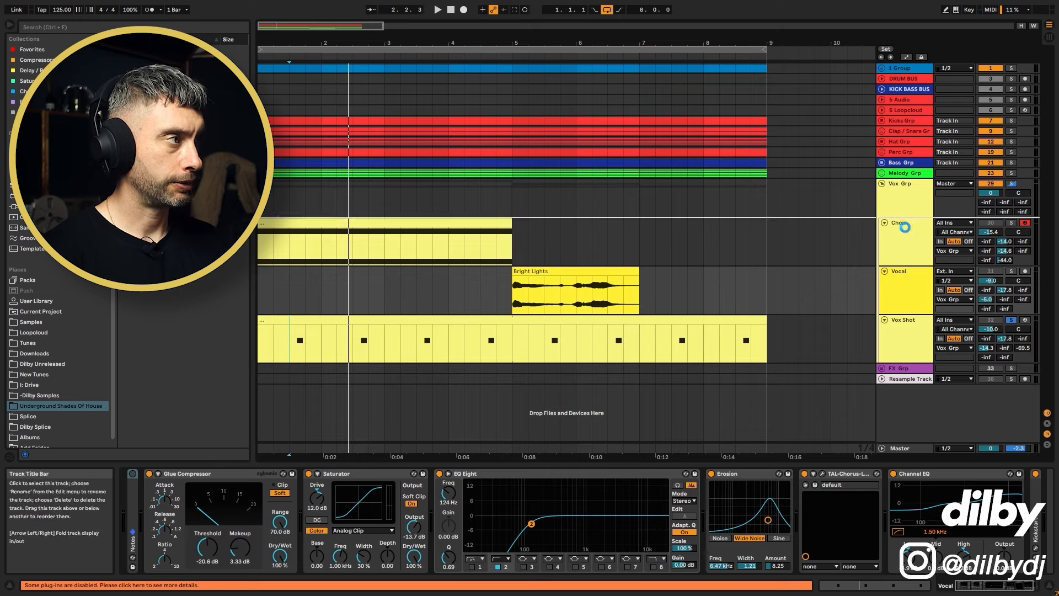
Step: Fold the Vox Grp, unfold the Melody Grp and audition its Acid track in solo
{"action": "left_click", "coordinate": [882, 184]}
{"action": "left_click", "coordinate": [882, 176]}
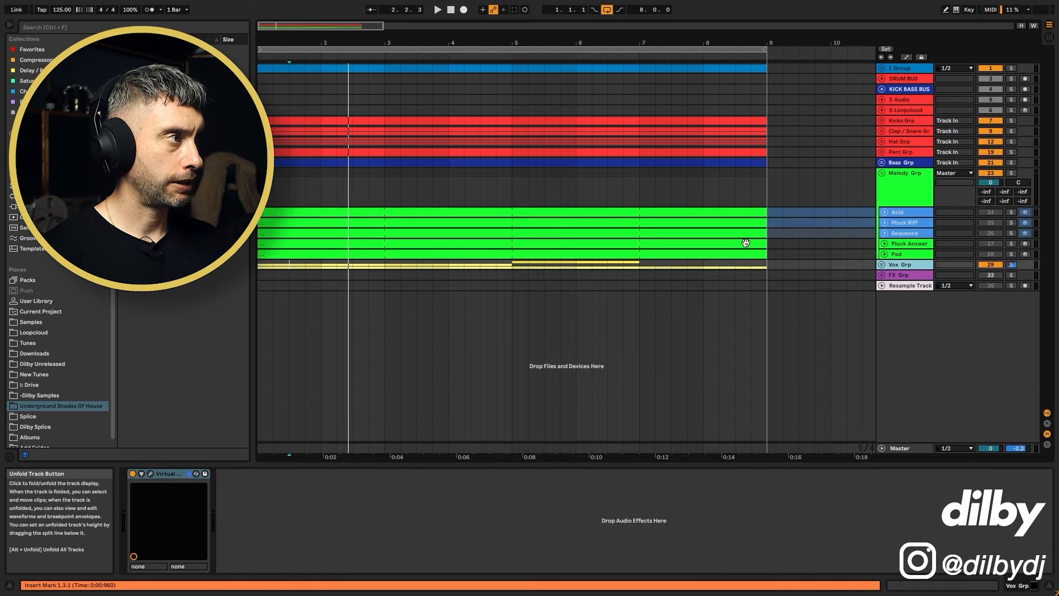
{"action": "left_click", "coordinate": [433, 232]}
{"action": "key", "text": "space"}
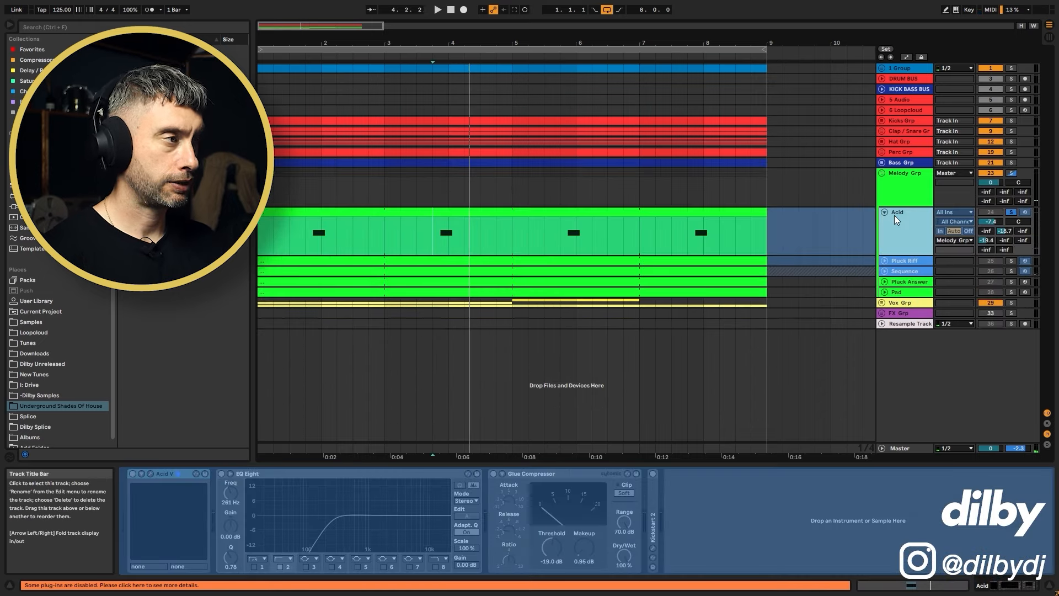
Step: Unfold and audition the Pluck Riff track in solo from bar 3, and move it above the Acid track
{"action": "left_click", "coordinate": [911, 262]}
{"action": "left_click", "coordinate": [885, 261]}
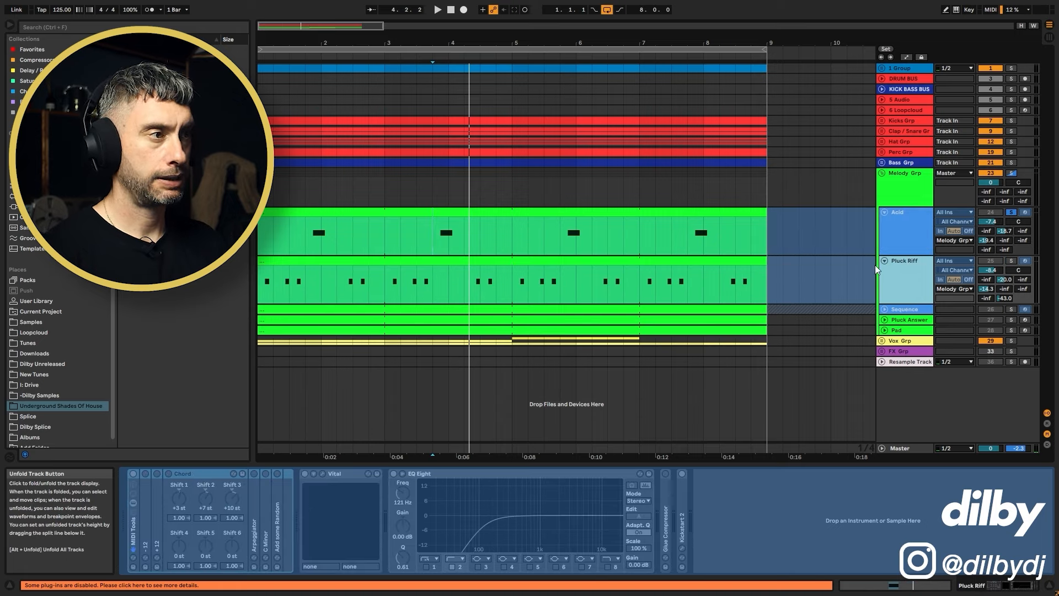
{"action": "left_click", "coordinate": [385, 289]}
{"action": "key", "text": "space"}
{"action": "left_click", "coordinate": [1011, 261]}
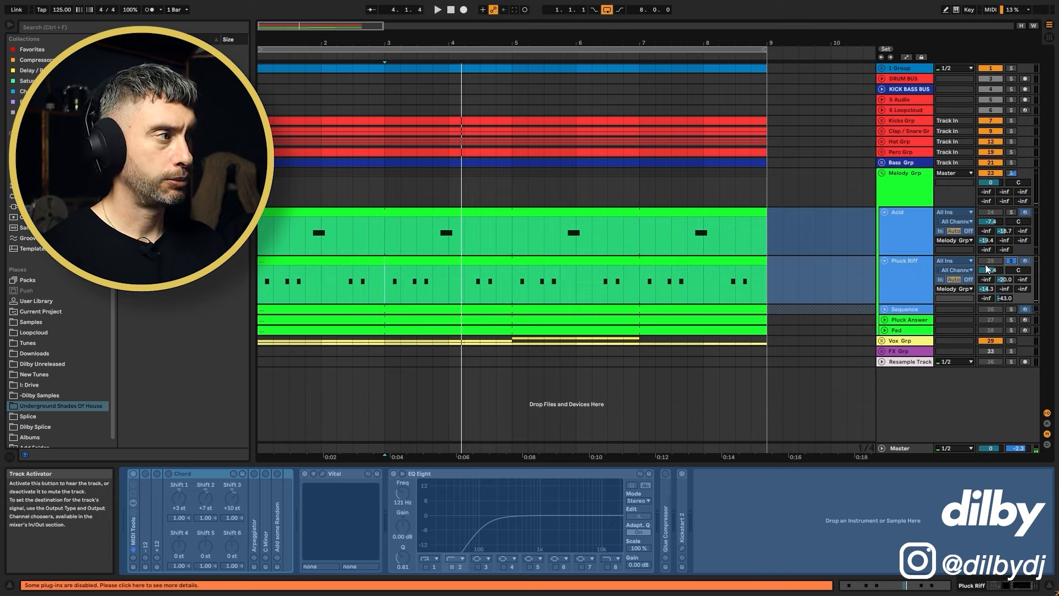
{"action": "left_click_drag", "start_coordinate": [909, 268], "coordinate": [914, 210]}
Step: Audition the Sequence track in solo, unfold it and move it between Pluck Riff and Acid
{"action": "left_click", "coordinate": [1012, 309]}
{"action": "key", "text": "space"}
{"action": "left_click", "coordinate": [885, 309]}
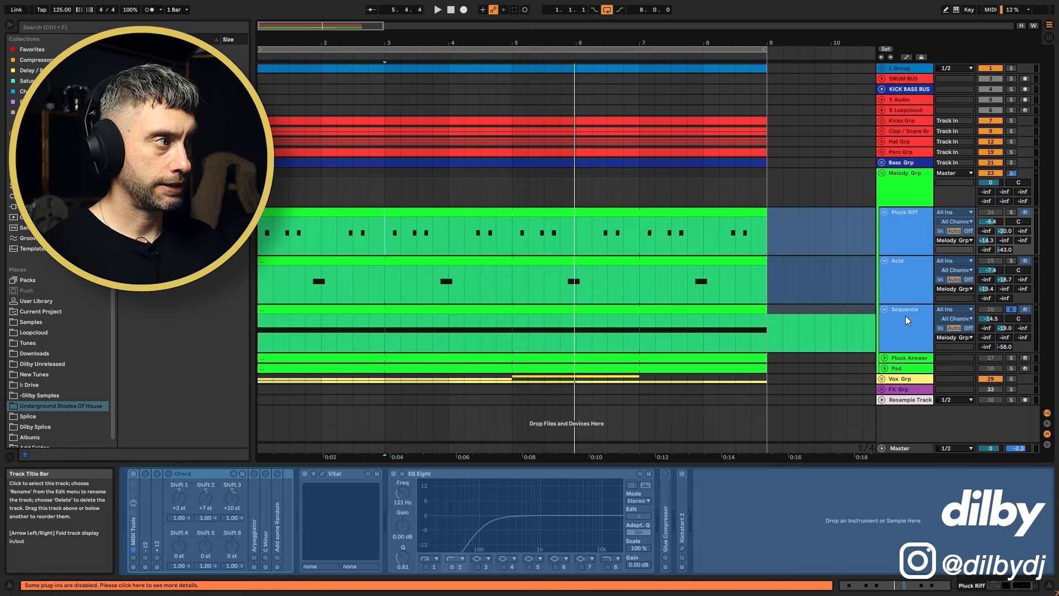
{"action": "left_click_drag", "start_coordinate": [906, 316], "coordinate": [908, 276]}
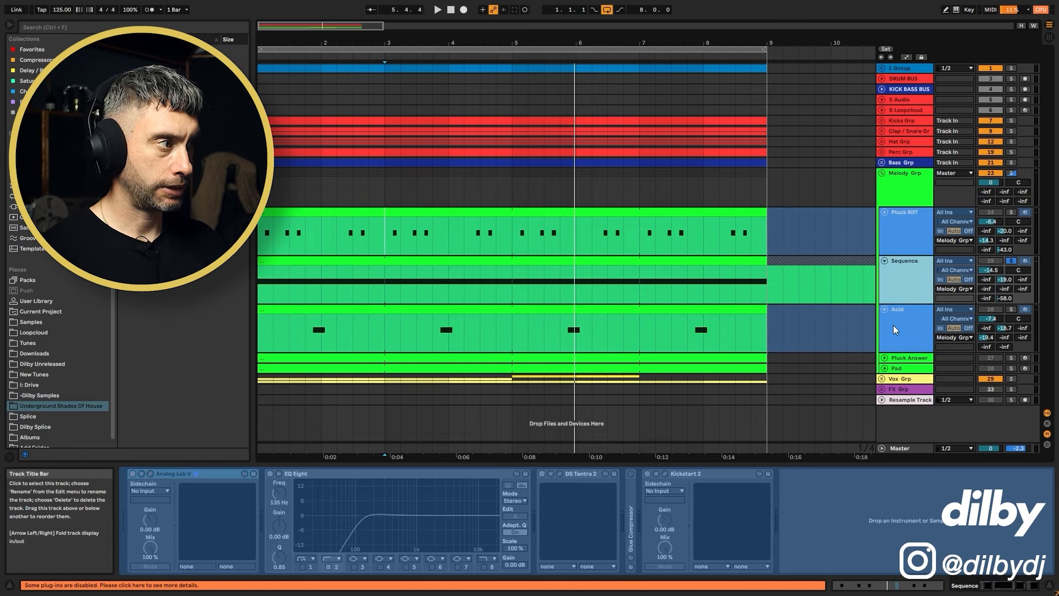
Step: Unfold and audition the Pluck Answer track in solo, and move it directly below Pluck Riff
{"action": "left_click", "coordinate": [885, 358]}
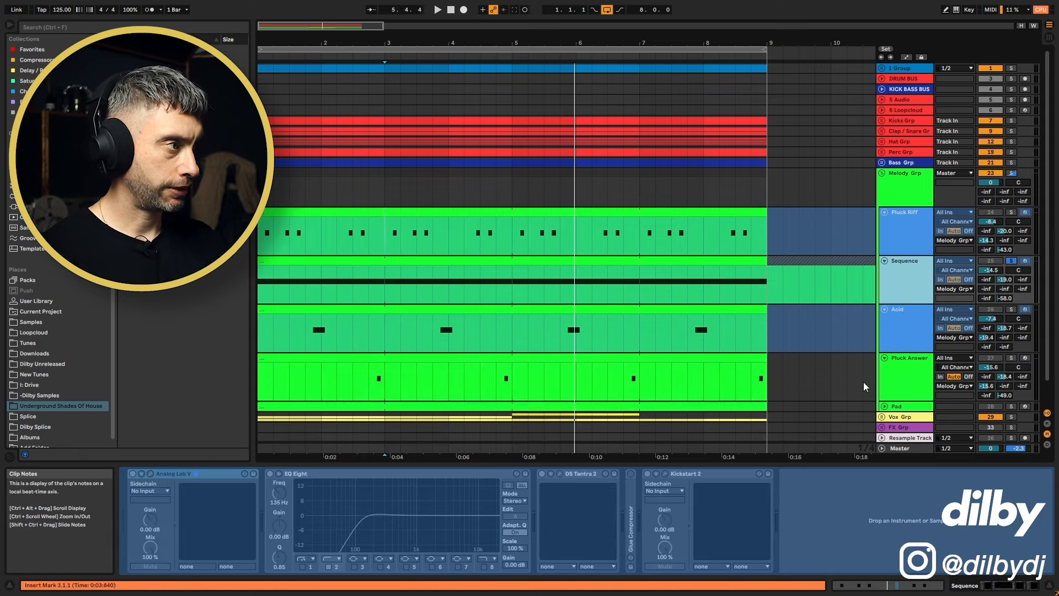
{"action": "left_click", "coordinate": [1013, 358]}
{"action": "key", "text": "space"}
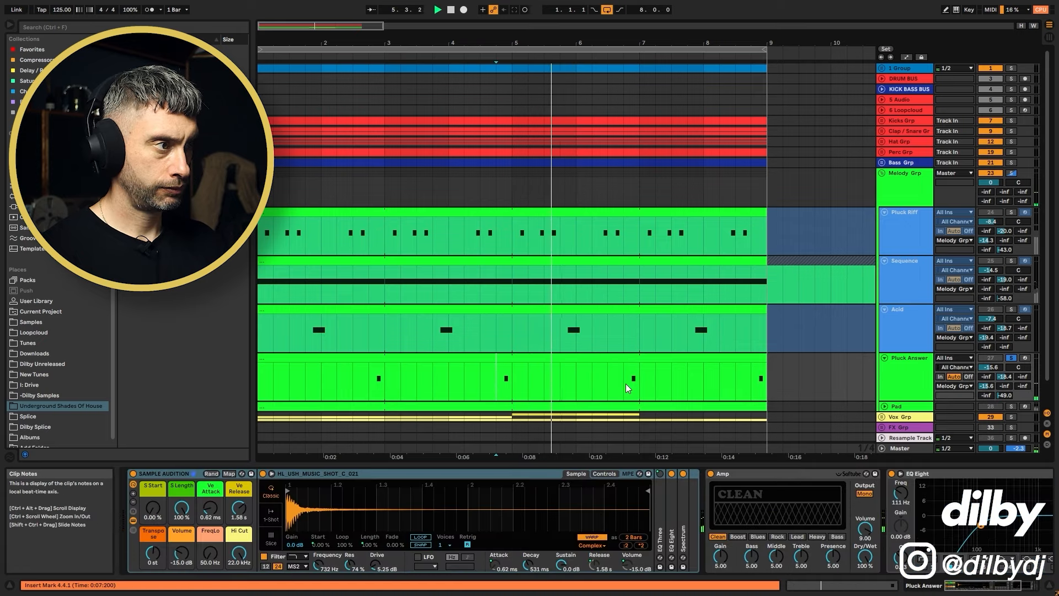
{"action": "left_click", "coordinate": [624, 380]}
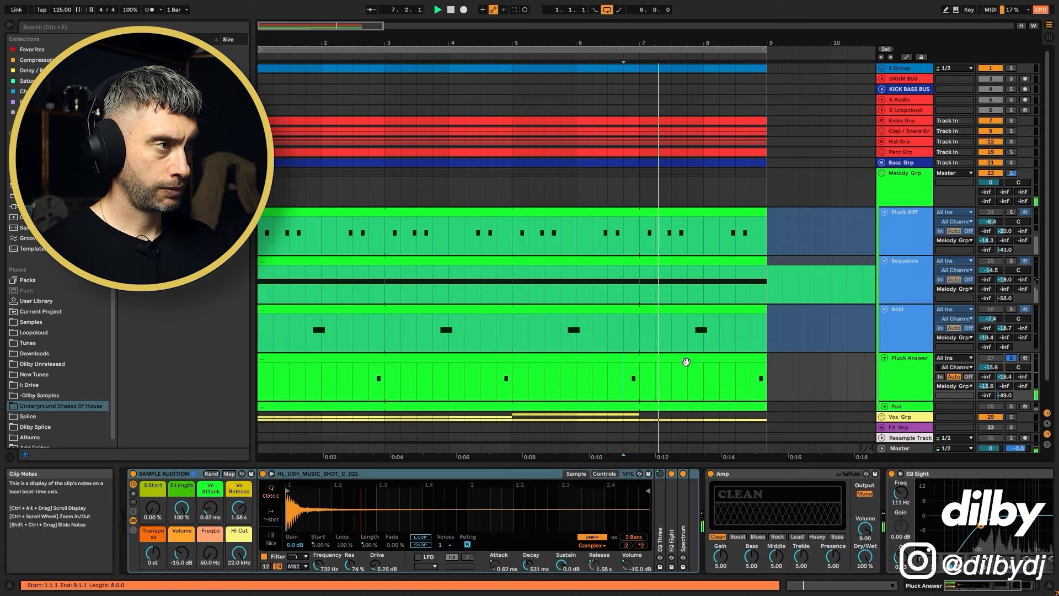
{"action": "left_click_drag", "start_coordinate": [888, 362], "coordinate": [913, 263]}
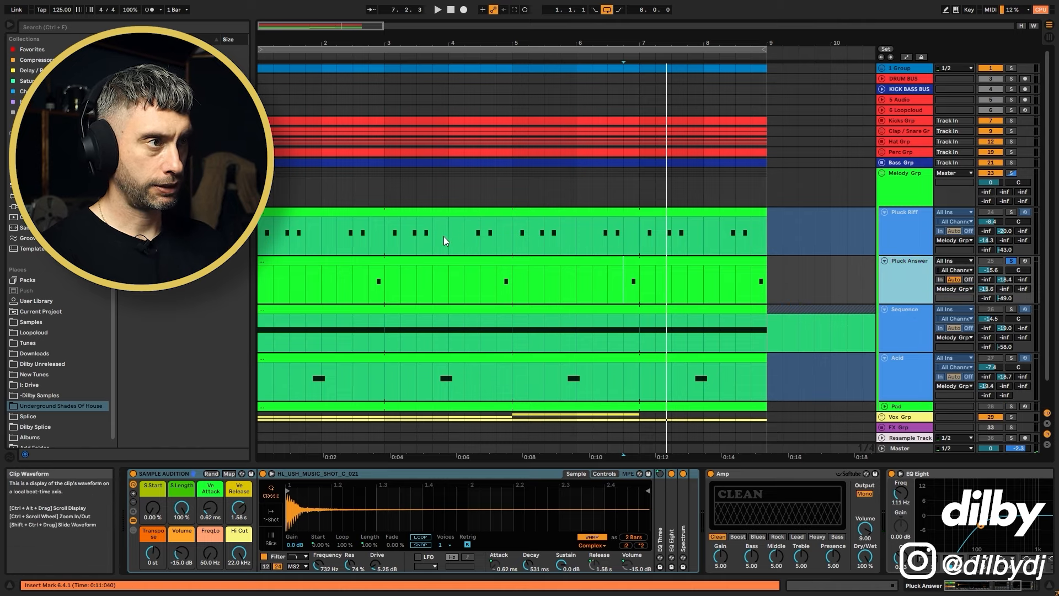
Step: Solo Pluck Riff together with Pluck Answer and play both from 4.2.1
{"action": "left_click", "coordinate": [459, 236]}
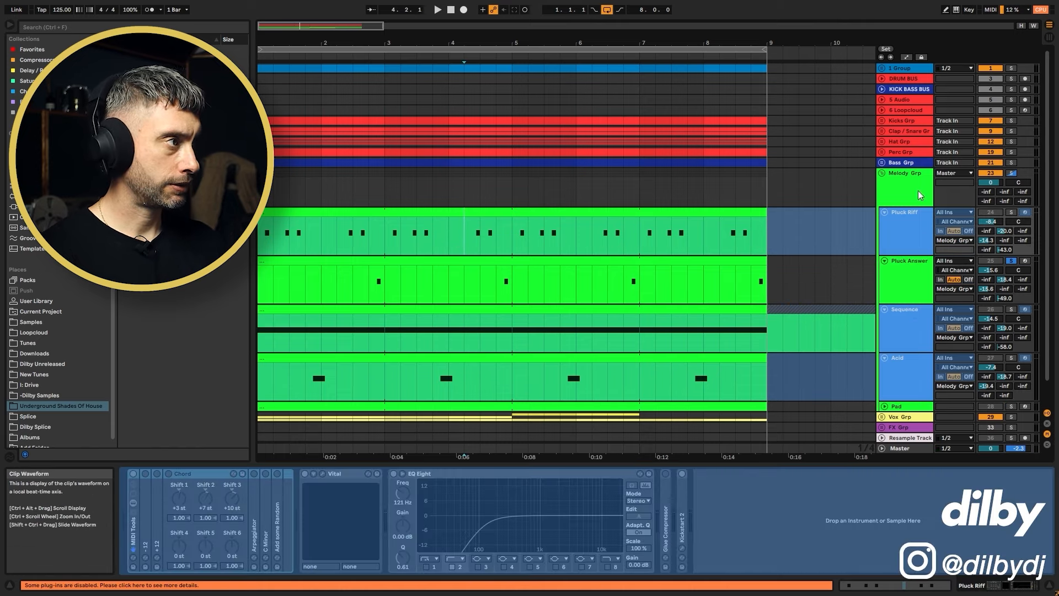
{"action": "left_click", "coordinate": [1011, 212]}
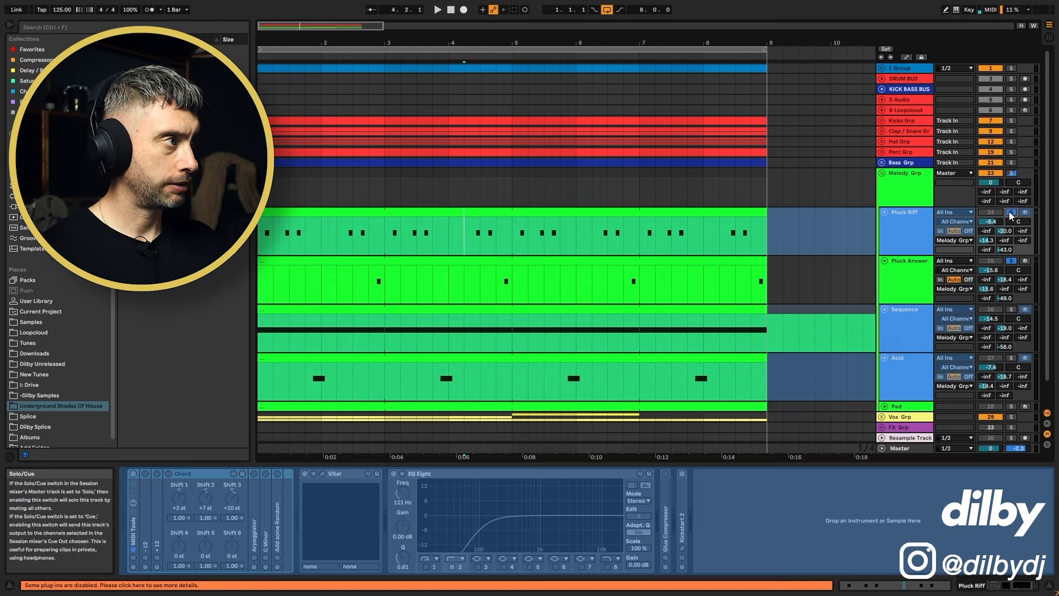
{"action": "key", "text": "space"}
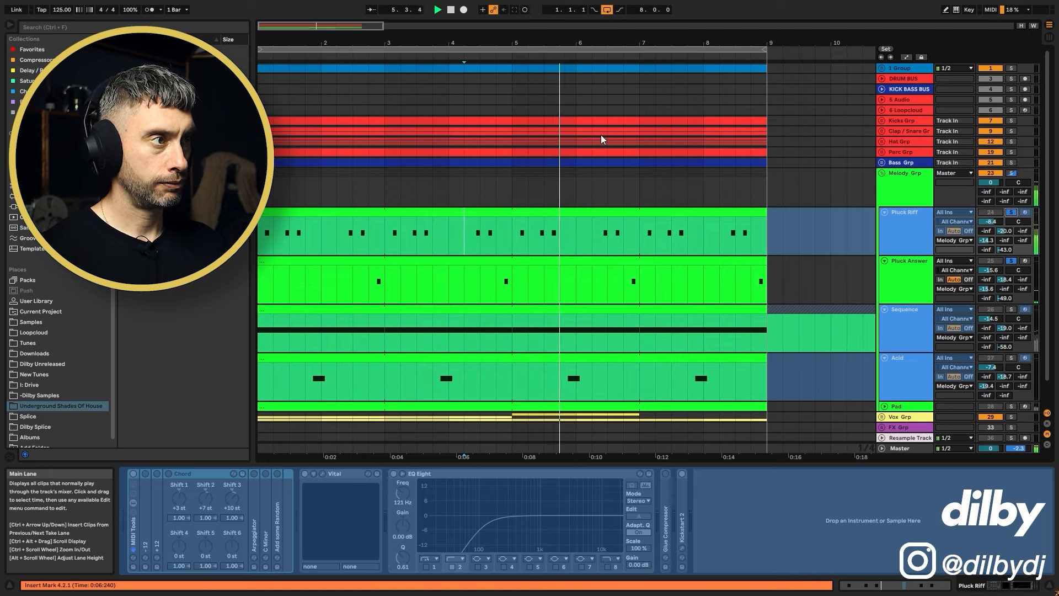
{"action": "key", "text": "space"}
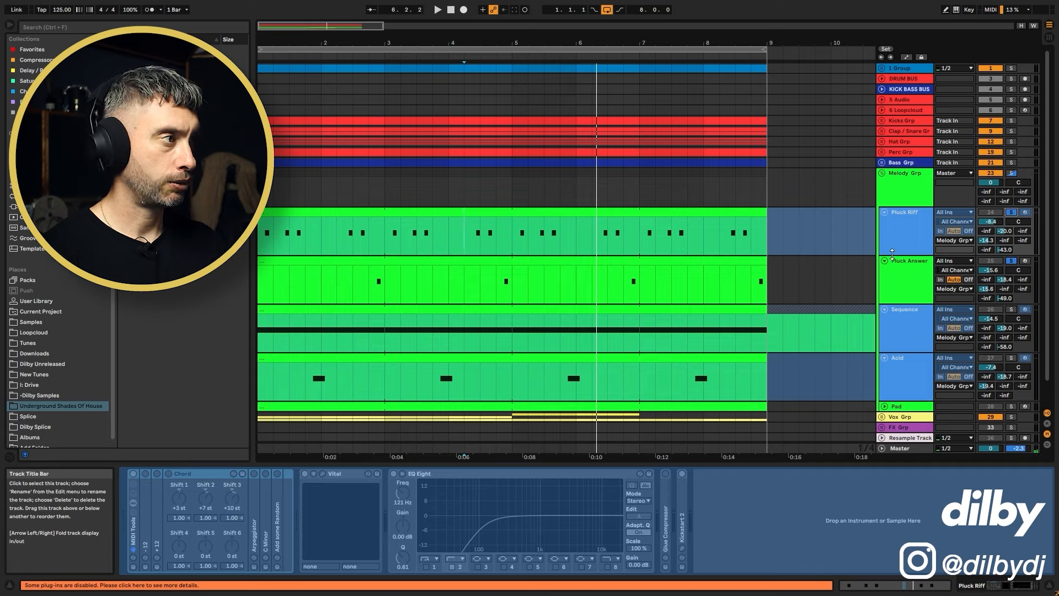
Step: Unfold the Pad track and solo it on its own
{"action": "left_click", "coordinate": [885, 406]}
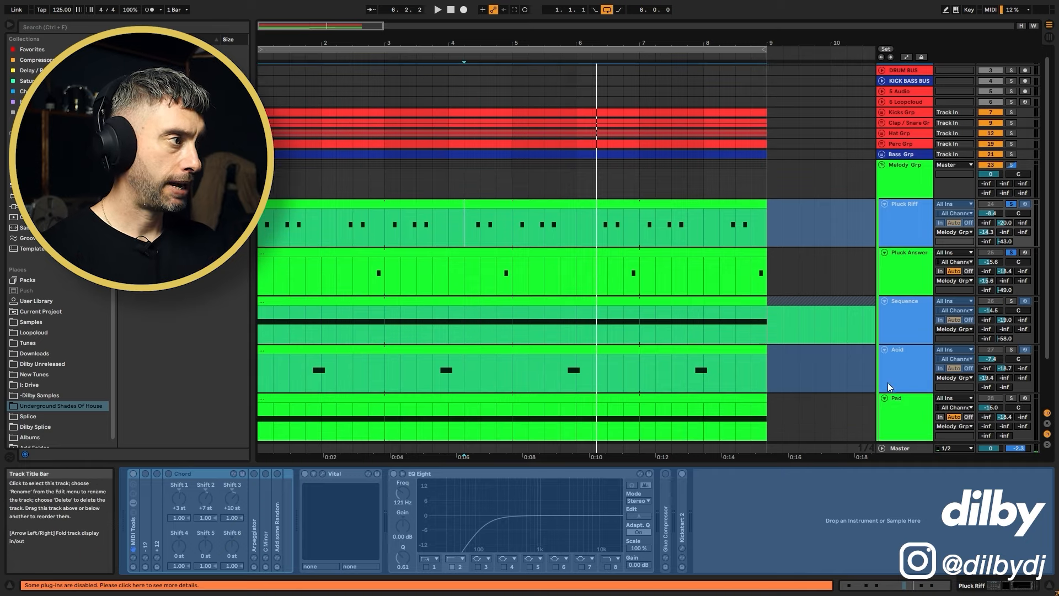
{"action": "left_click", "coordinate": [889, 382]}
{"action": "left_click", "coordinate": [1012, 364]}
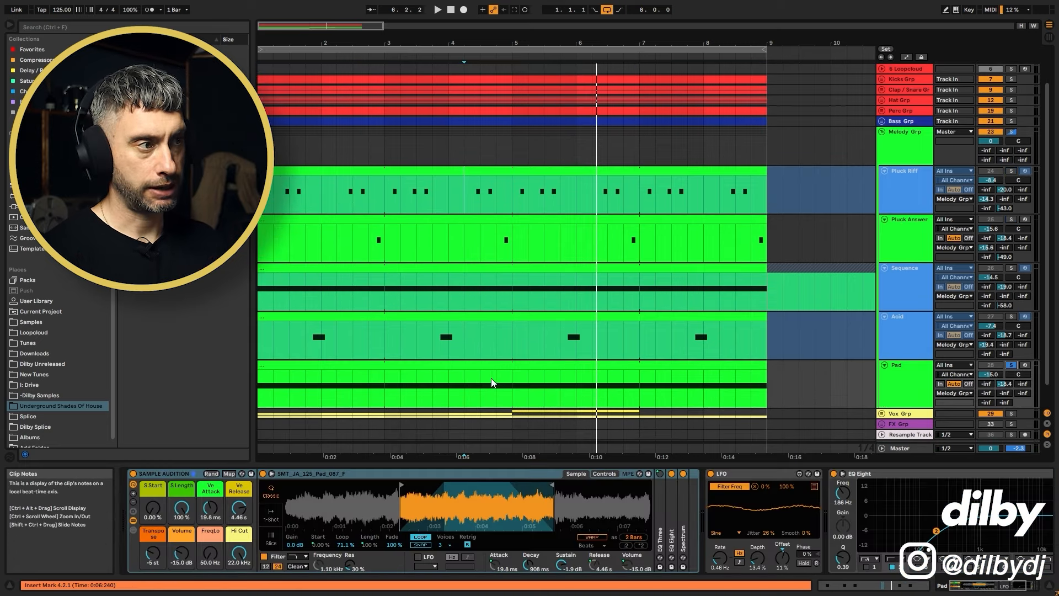
Step: Play the soloed Pad clip to audition it, and take the Pad track out of solo
{"action": "left_click", "coordinate": [494, 359]}
{"action": "key", "text": "space"}
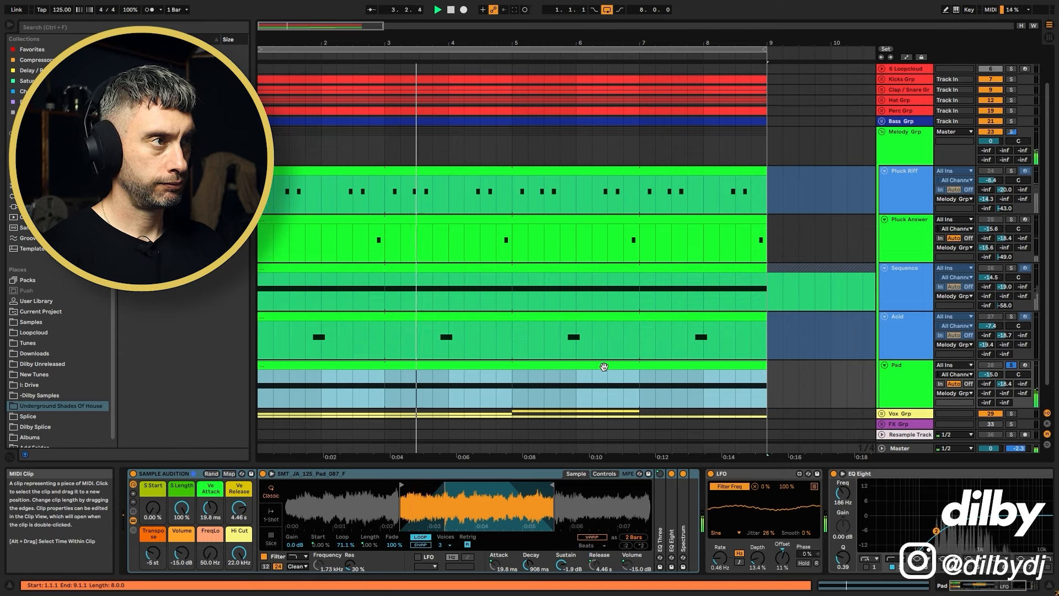
{"action": "left_click", "coordinate": [1011, 366]}
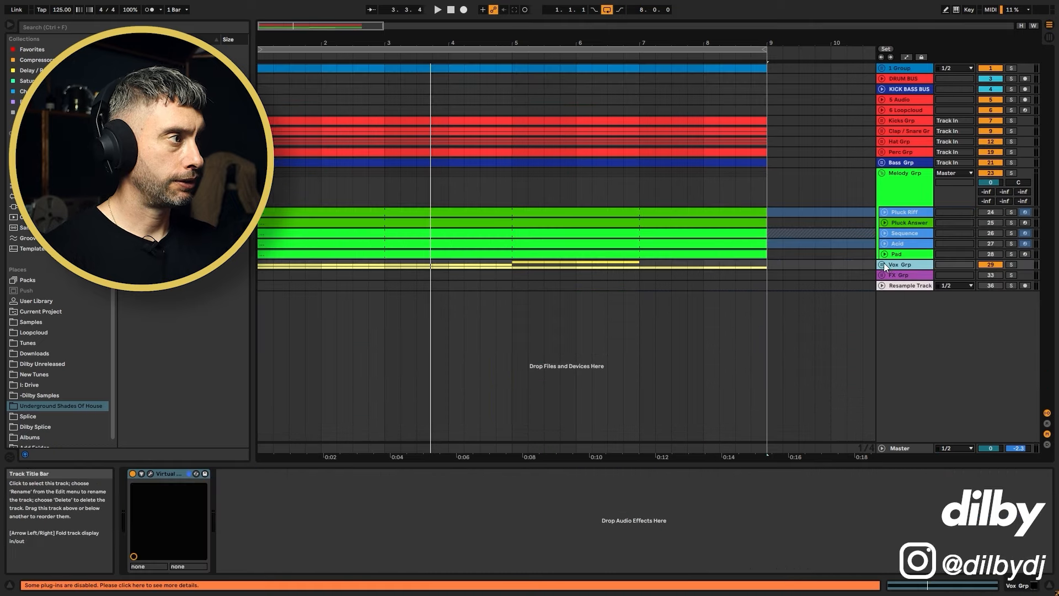
Step: Unfold the Vox Grp and activate the Vocal track holding the Bright Lights clip
{"action": "left_click", "coordinate": [882, 264]}
{"action": "scroll", "coordinate": [878, 264], "scroll_direction": "down", "scroll_amount": 2}
{"action": "left_click", "coordinate": [545, 260]}
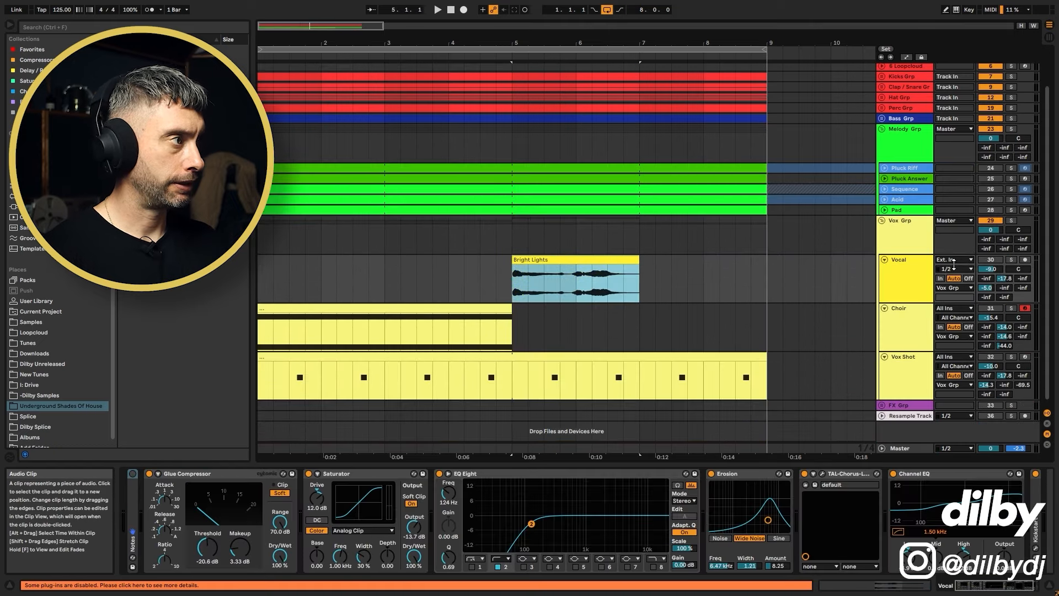
{"action": "left_click", "coordinate": [991, 260]}
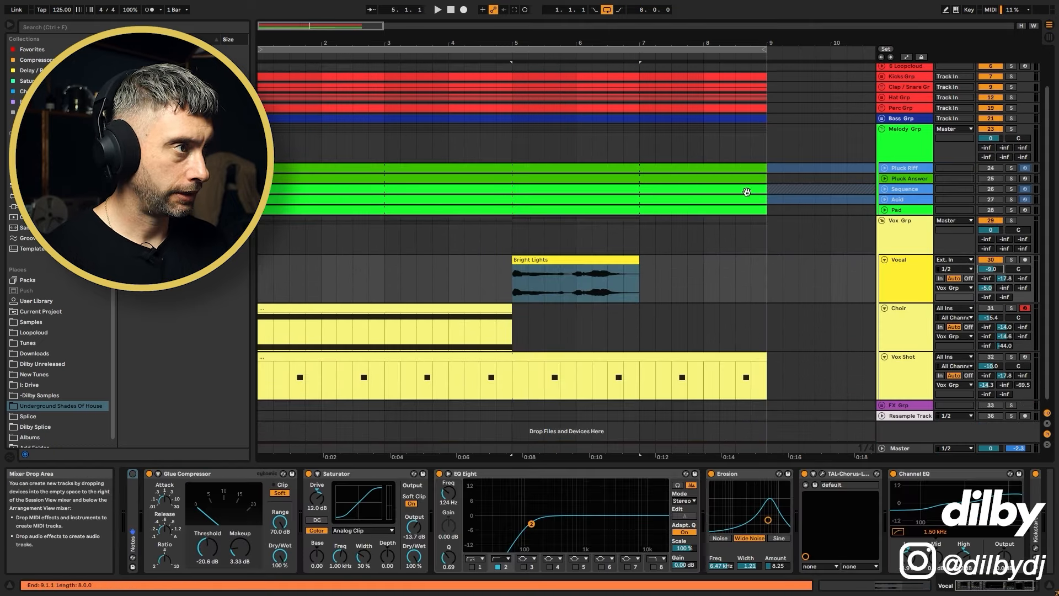
Step: Loop the Bright Lights clip from bar 5 to bar 7 and start playback with the Vocal volume at -20 dB
{"action": "left_click_drag", "start_coordinate": [639, 284], "coordinate": [508, 260]}
{"action": "key", "text": "ctrl+l"}
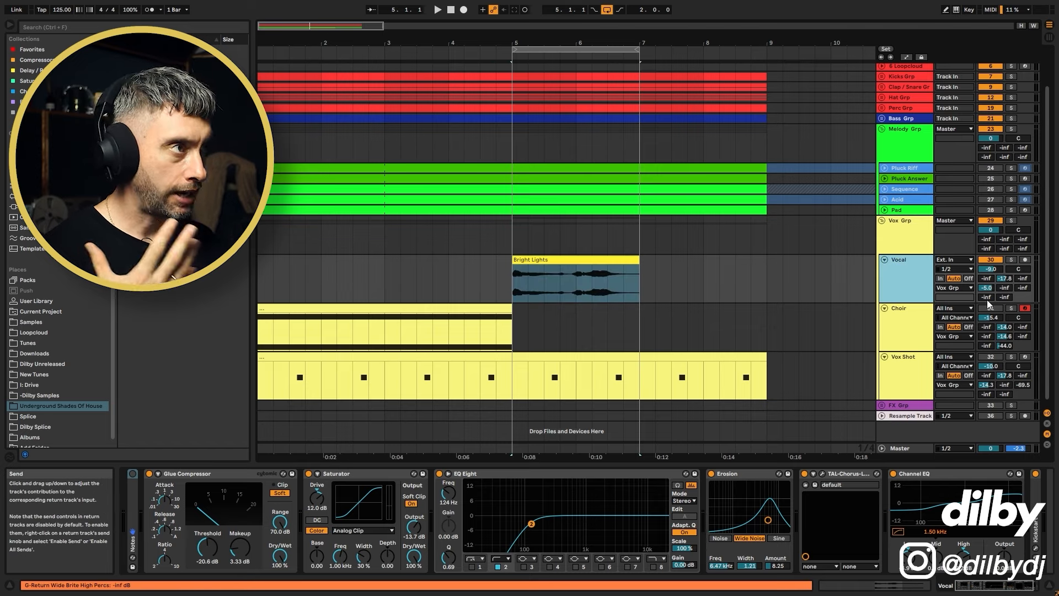
{"action": "left_click", "coordinate": [991, 270]}
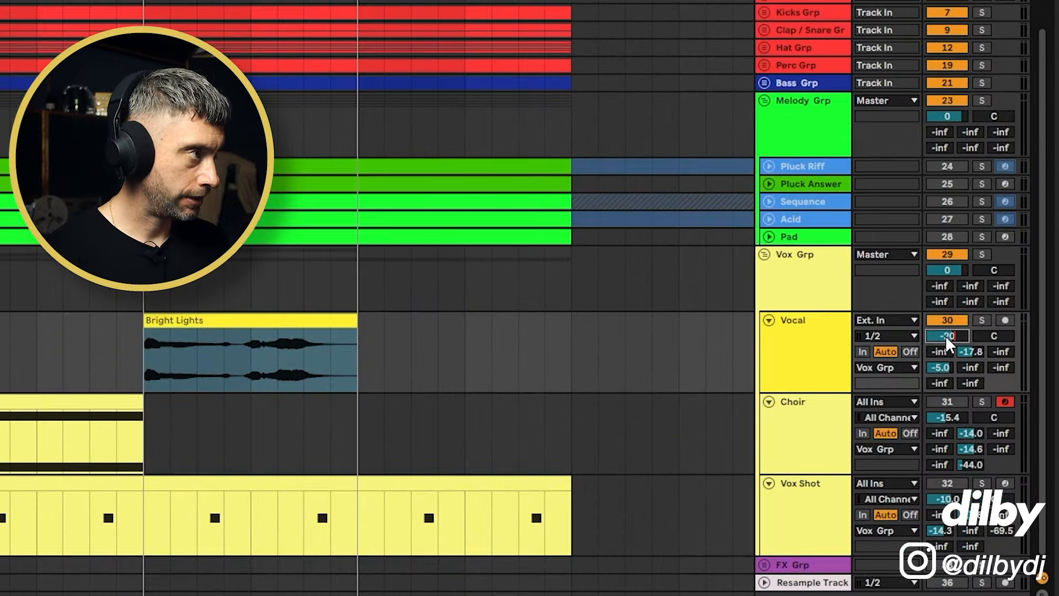
{"action": "key", "text": "Return"}
{"action": "key", "text": "space"}
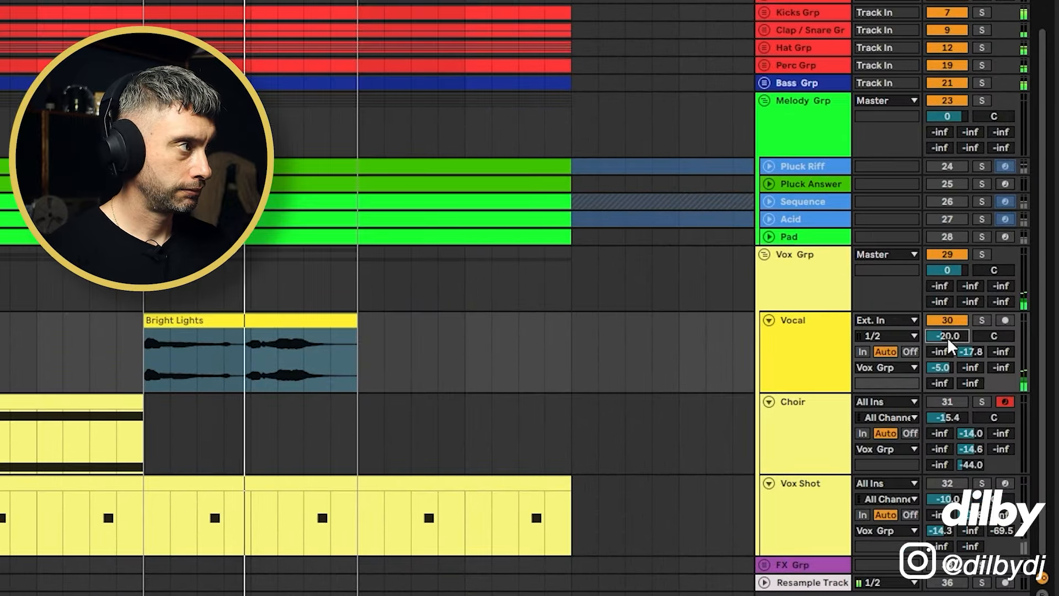
Step: Raise the Vocal volume gradually to 5 dB while the loop plays
{"action": "key", "text": "Up"}
{"action": "key", "text": "Up"}
{"action": "key", "text": "Up"}
{"action": "key", "text": "Up"}
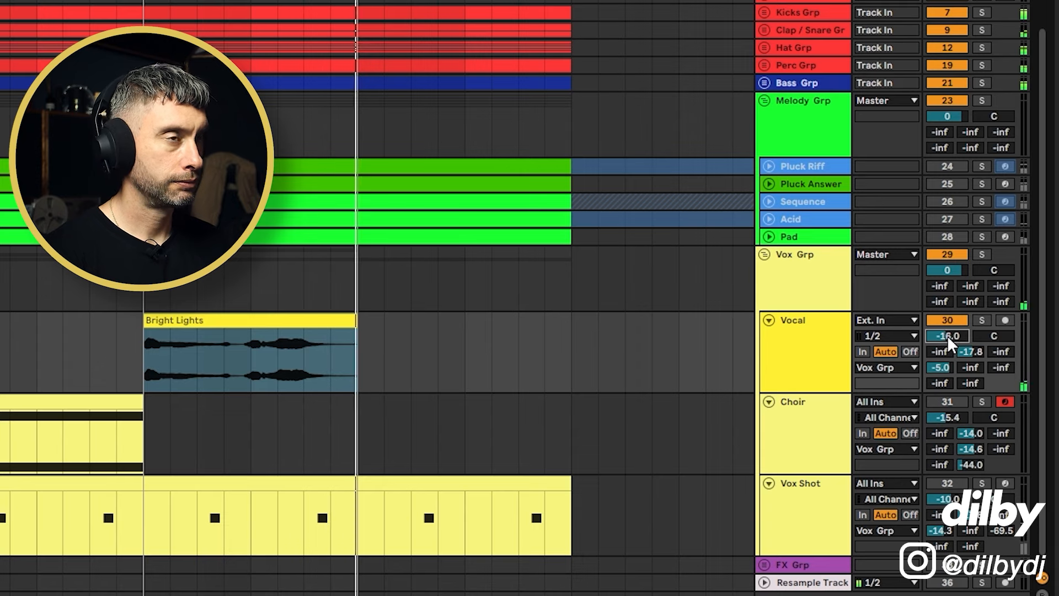
{"action": "key", "text": "Up"}
{"action": "key", "text": "Up"}
{"action": "key", "text": "Up"}
{"action": "key", "text": "Up"}
{"action": "key", "text": "Up"}
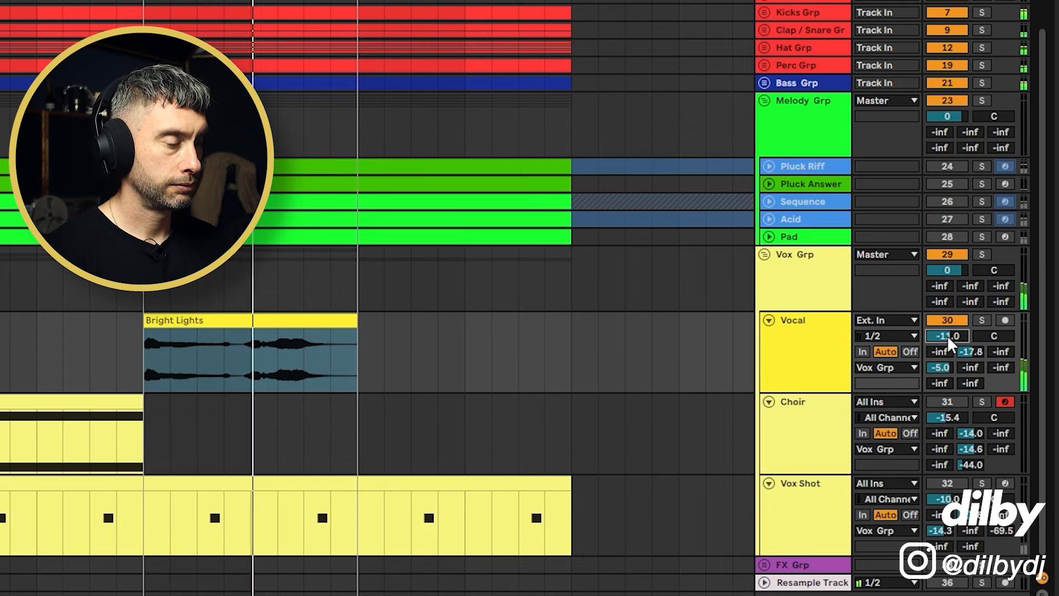
{"action": "key", "text": "Up"}
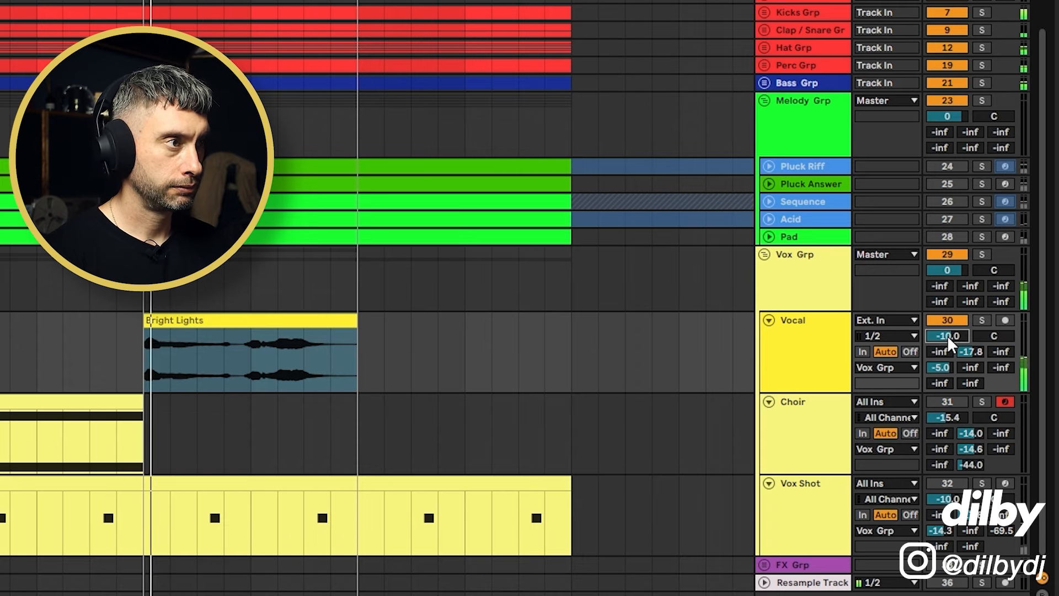
{"action": "key", "text": "Up"}
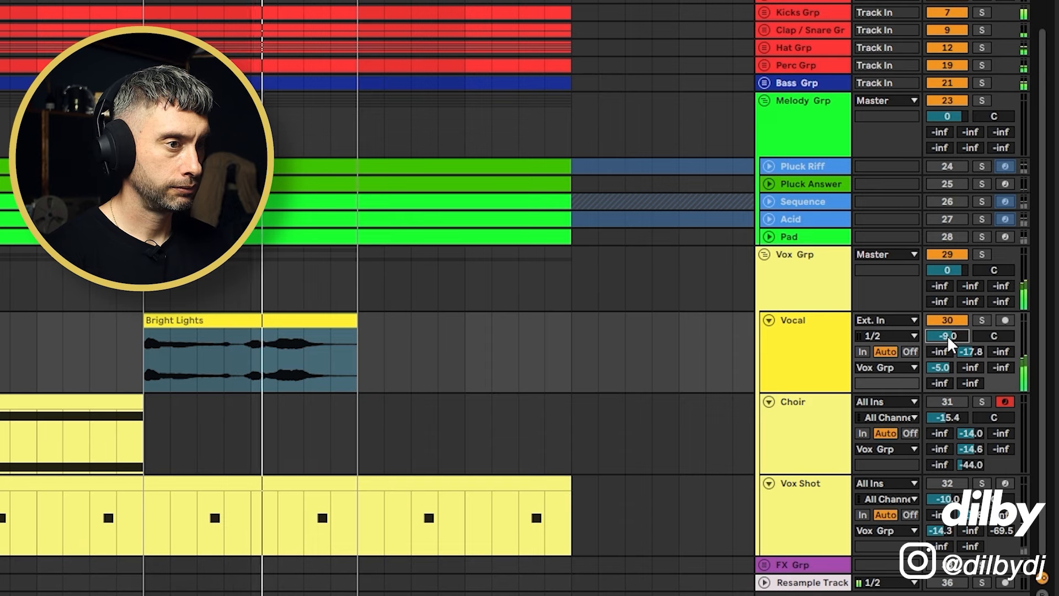
{"action": "key", "text": "Up"}
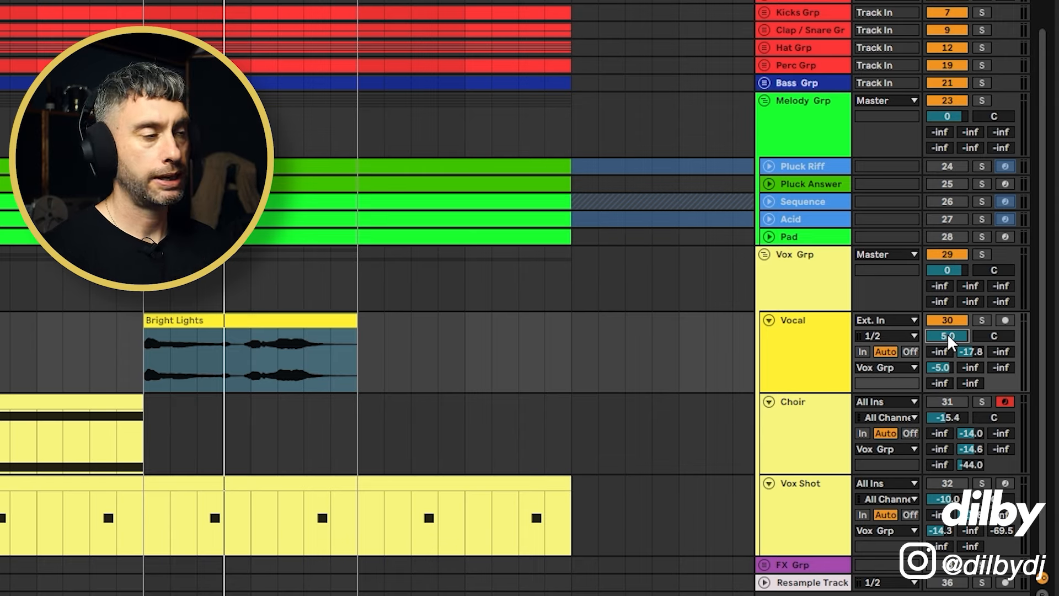
Step: Play the loop and lower the Vocal volume gradually, settling it at -8 dB before stopping playback
{"action": "key", "text": "space"}
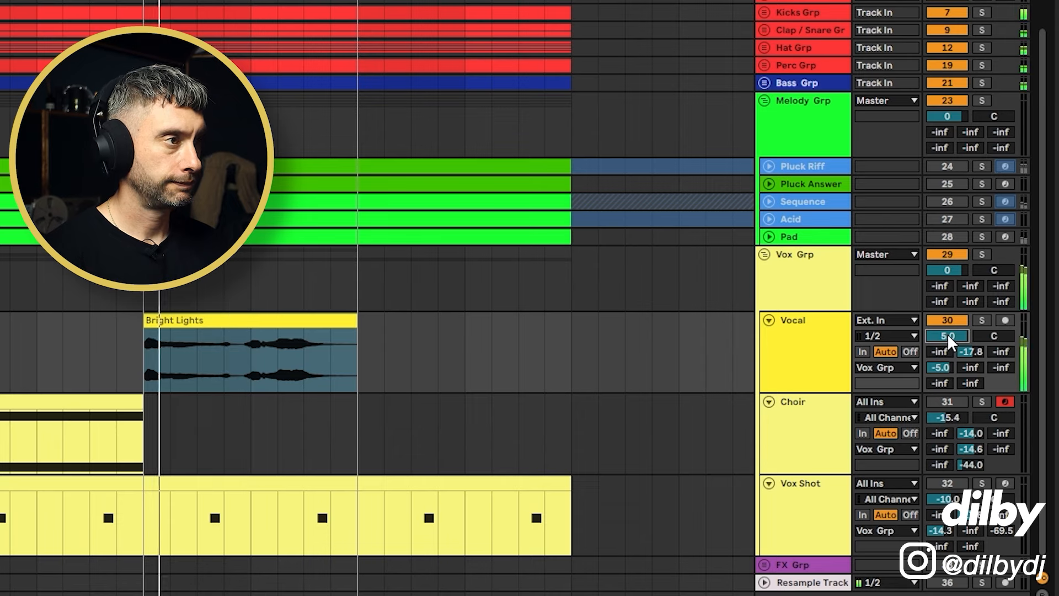
{"action": "key", "text": "Down"}
{"action": "key", "text": "Down"}
{"action": "key", "text": "Down"}
{"action": "key", "text": "Down"}
{"action": "key", "text": "Down"}
{"action": "key", "text": "Down"}
{"action": "key", "text": "Down"}
{"action": "key", "text": "Down"}
{"action": "key", "text": "Down"}
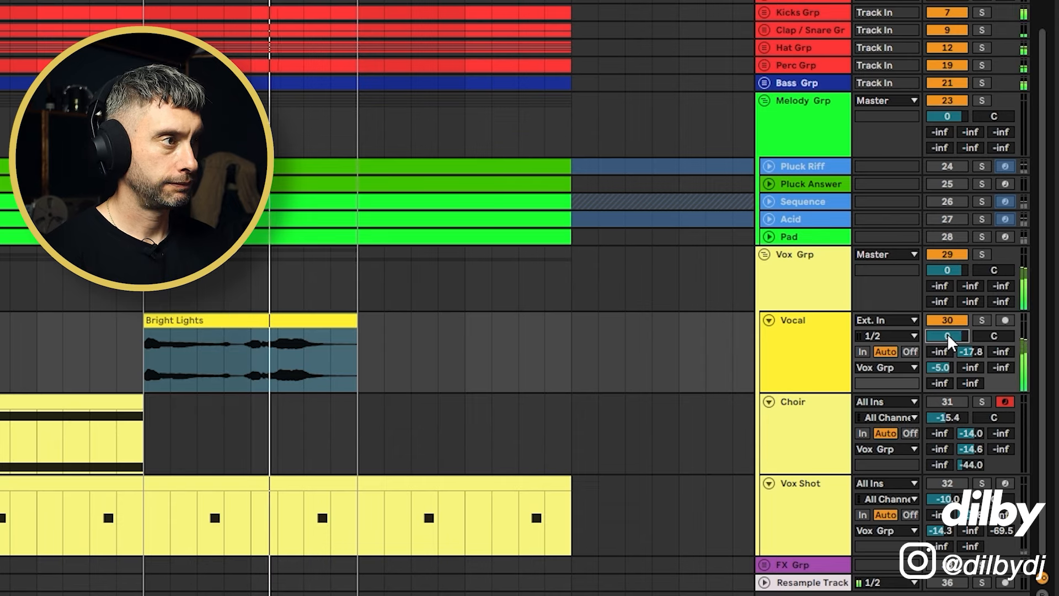
{"action": "key", "text": "Down"}
{"action": "key", "text": "Down"}
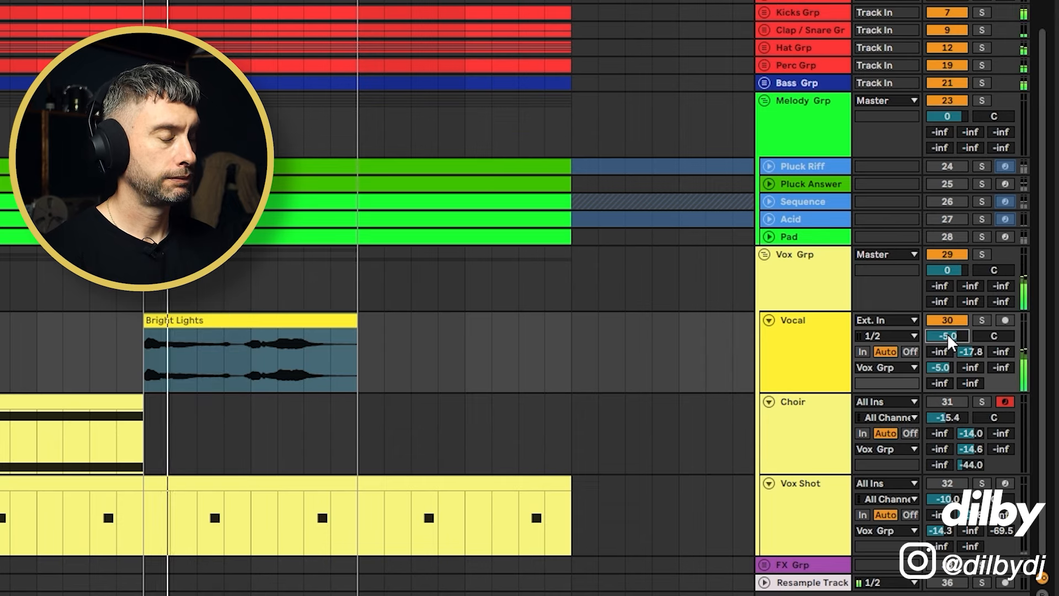
{"action": "key", "text": "Down"}
{"action": "key", "text": "Down"}
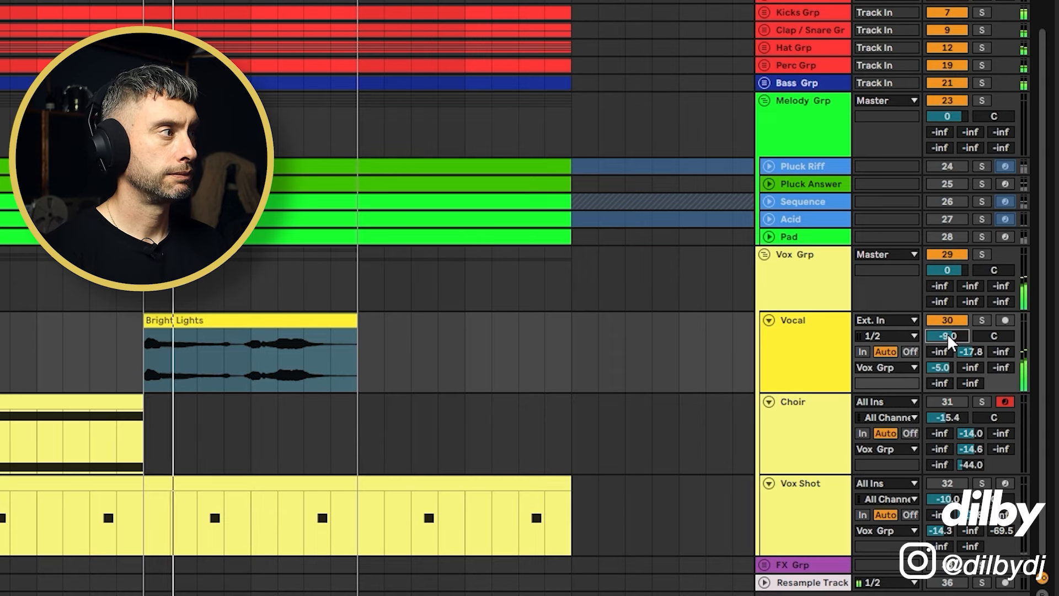
{"action": "key", "text": "Down"}
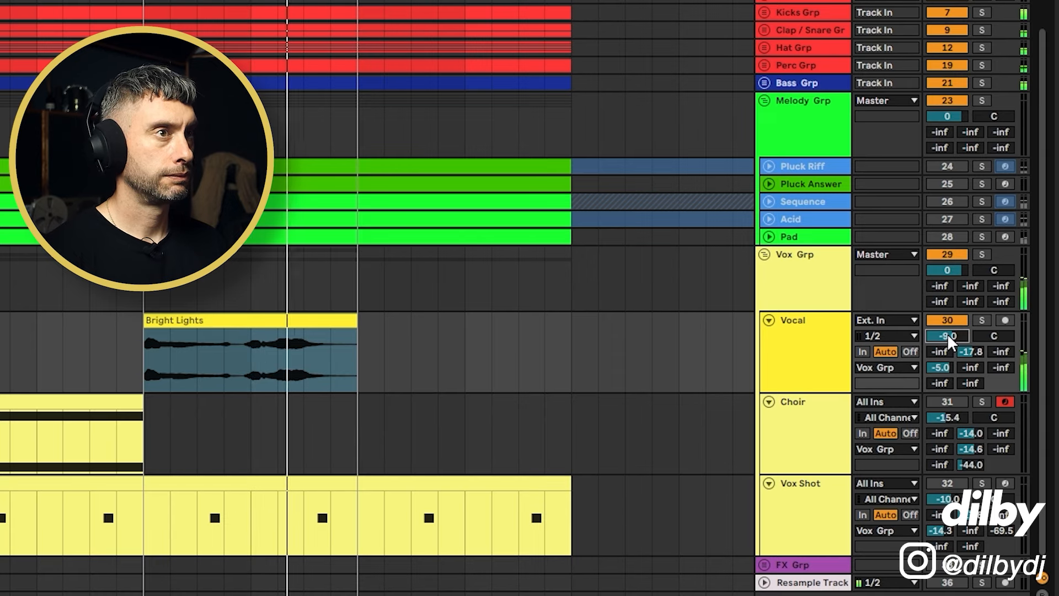
{"action": "key", "text": "Up"}
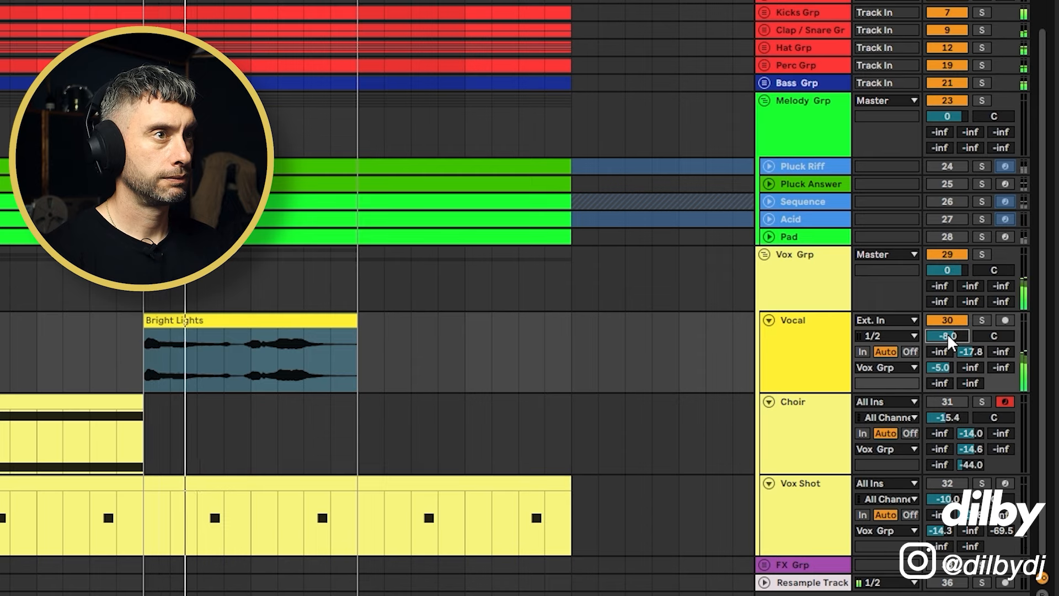
{"action": "key", "text": "space"}
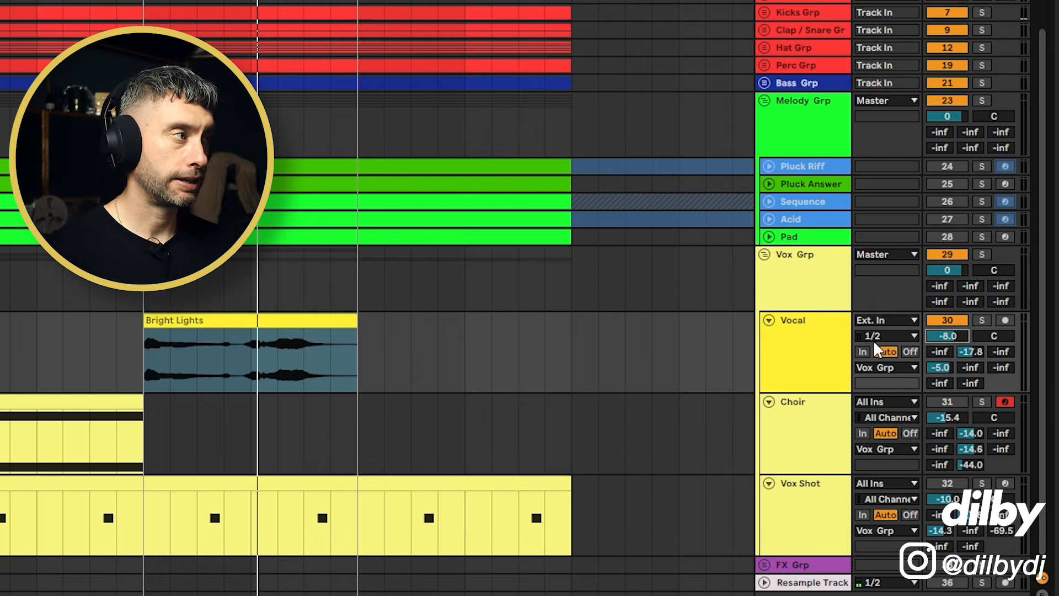
Step: Fold the Vocal, Choir and Vox Shot tracks in the Vox Grp
{"action": "left_click", "coordinate": [828, 350]}
{"action": "left_click", "coordinate": [769, 320]}
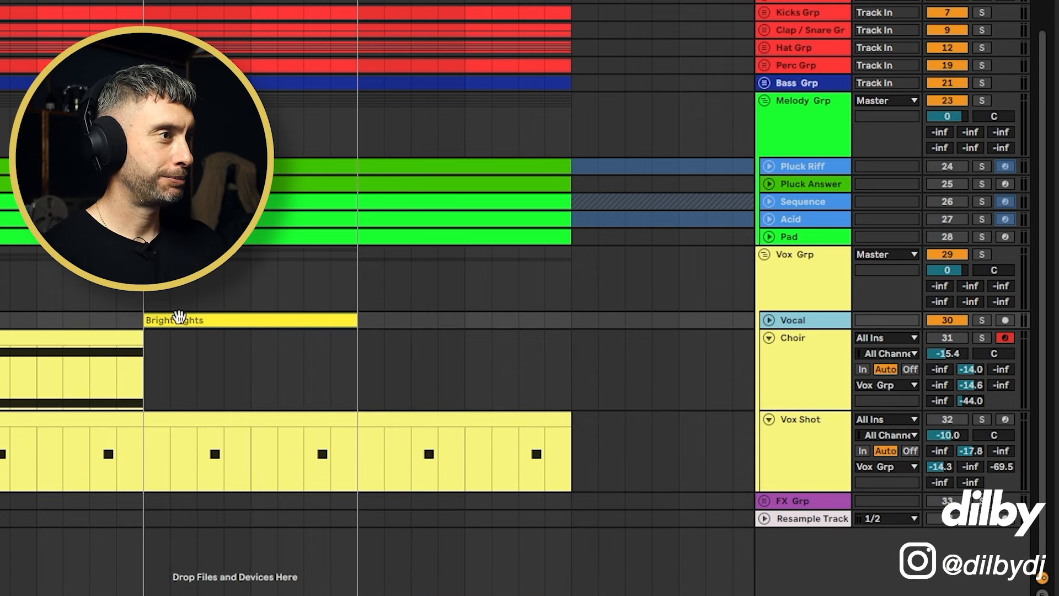
{"action": "left_click", "coordinate": [179, 318]}
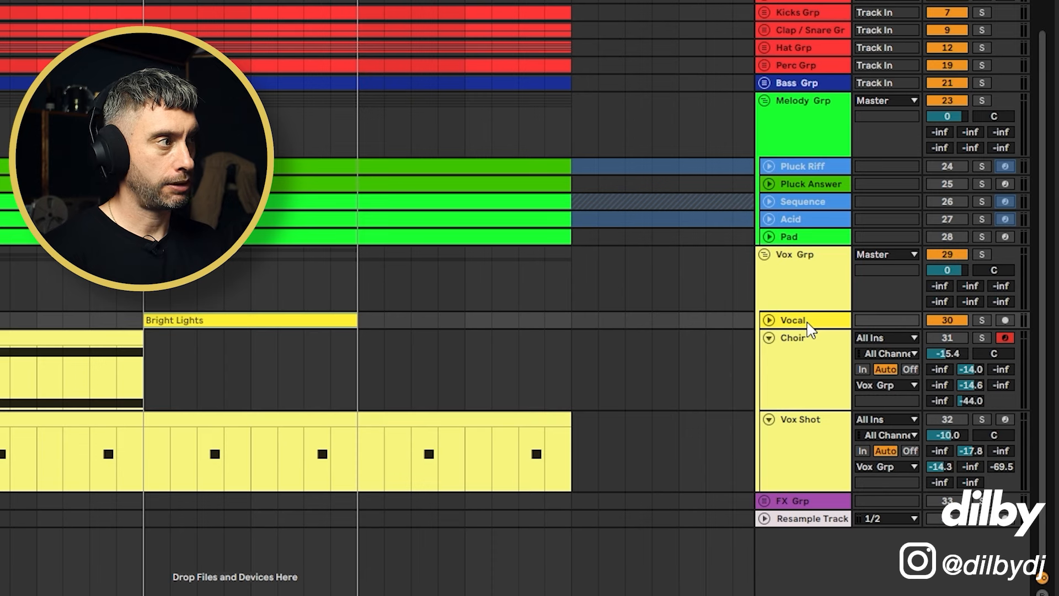
{"action": "left_click", "coordinate": [769, 321]}
{"action": "left_click", "coordinate": [948, 337]}
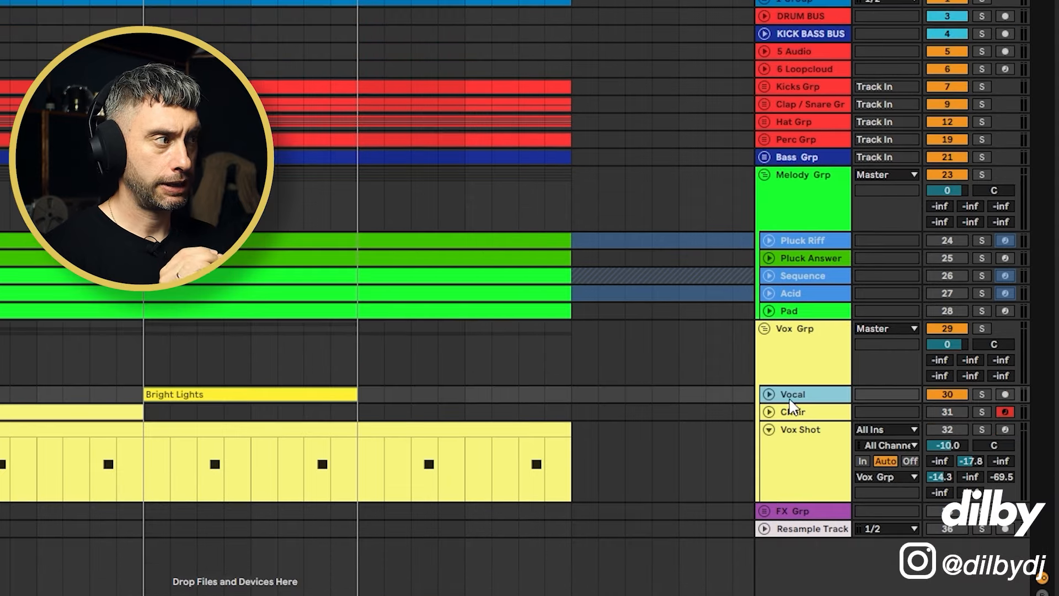
{"action": "left_click", "coordinate": [787, 416]}
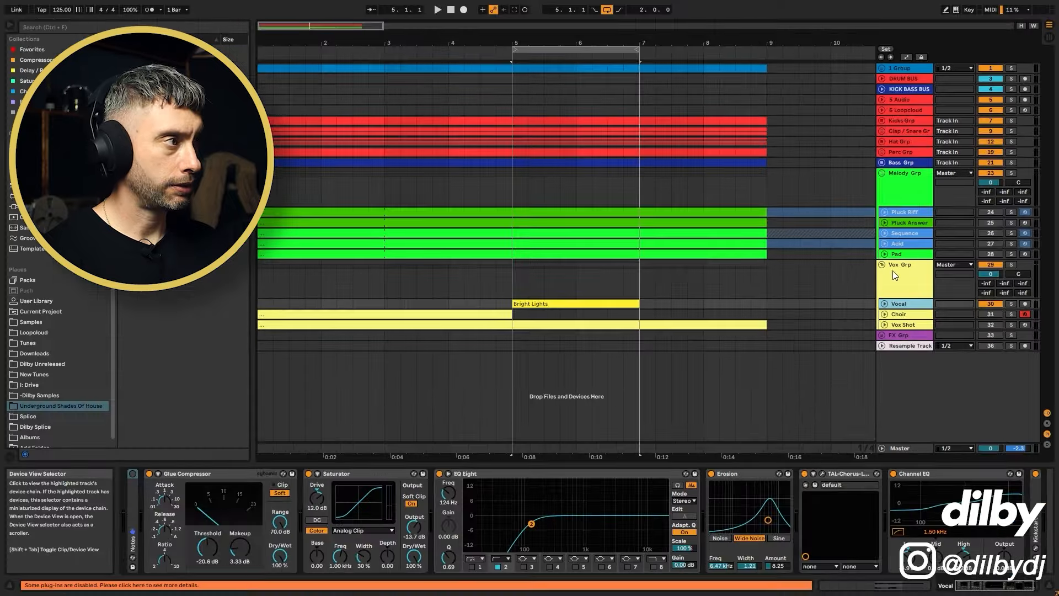
Step: Review the Vocal track's effect chain from Glue Compressor through Saturator, EQ Eight and Erosion to Channel EQ
{"action": "left_click_drag", "start_coordinate": [982, 586], "coordinate": [996, 586]}
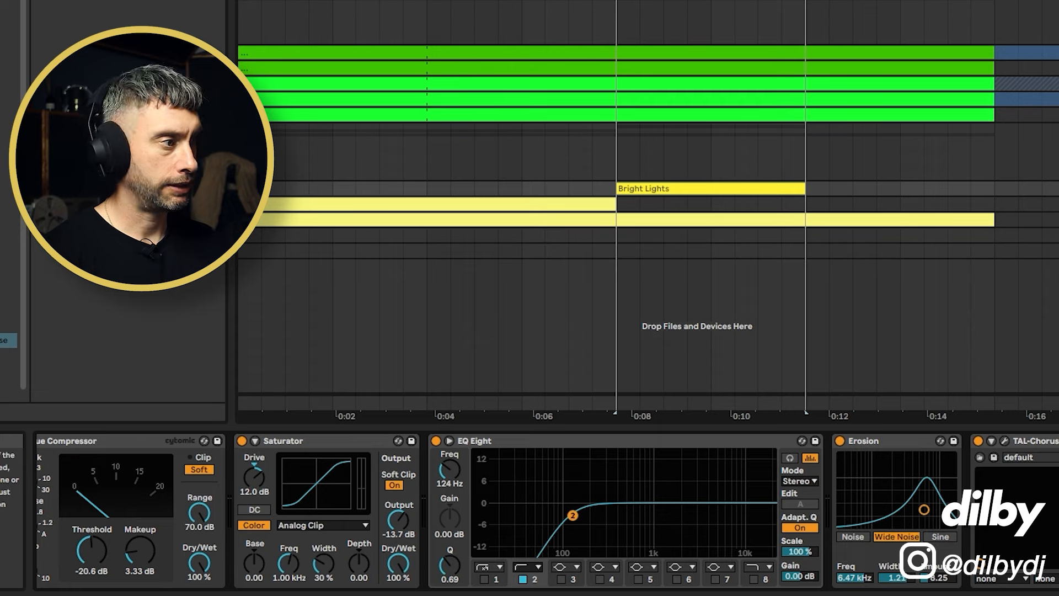
{"action": "left_click", "coordinate": [953, 551]}
{"action": "left_click_drag", "start_coordinate": [1011, 53], "coordinate": [733, 70]}
{"action": "left_click", "coordinate": [777, 65]}
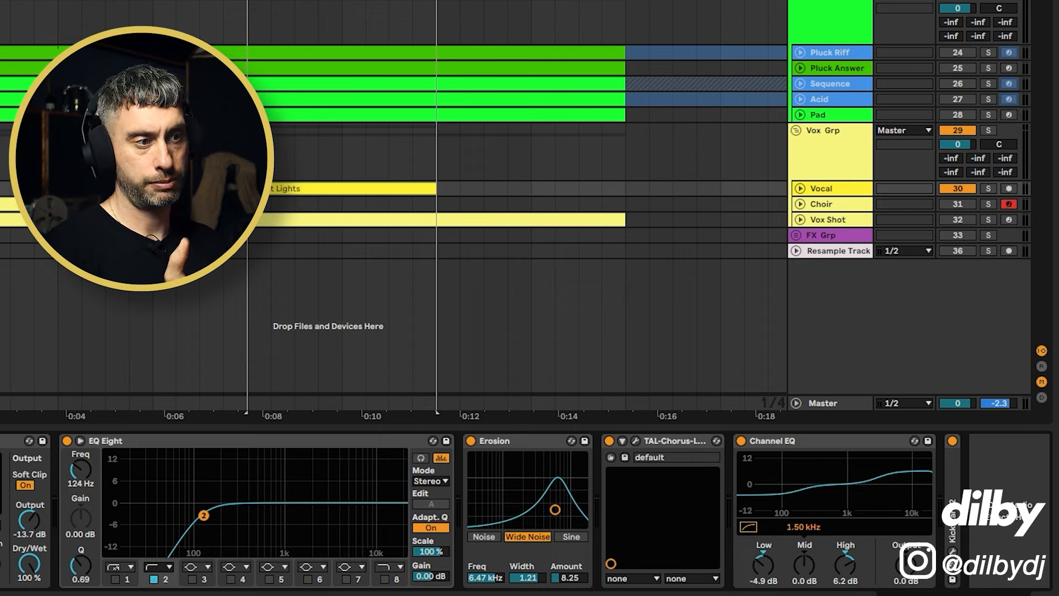
{"action": "scroll", "coordinate": [530, 510], "scroll_direction": "left", "scroll_amount": 3}
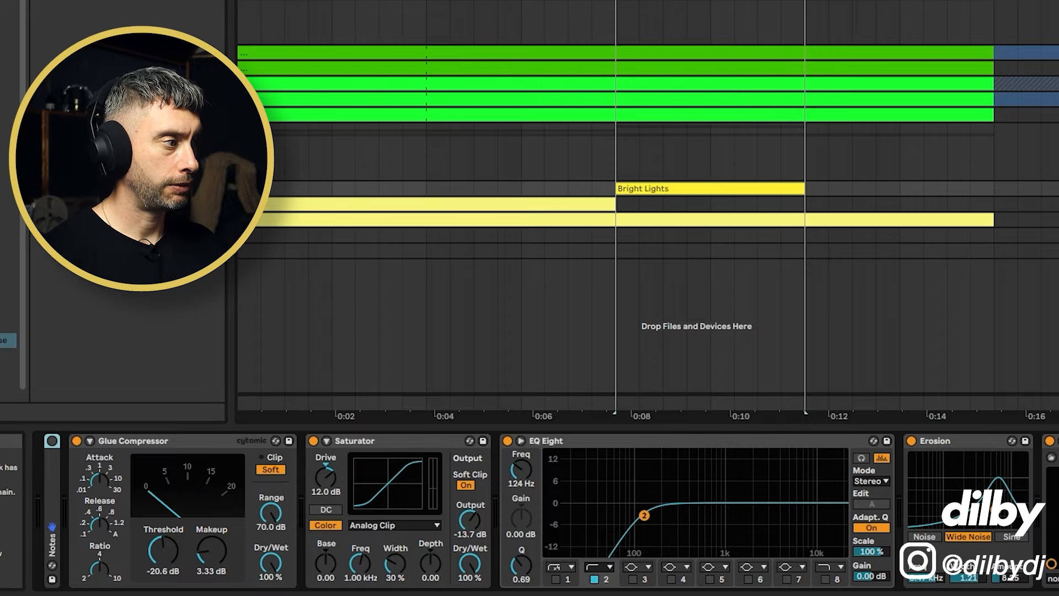
{"action": "scroll", "coordinate": [761, 525], "scroll_direction": "right", "scroll_amount": 3}
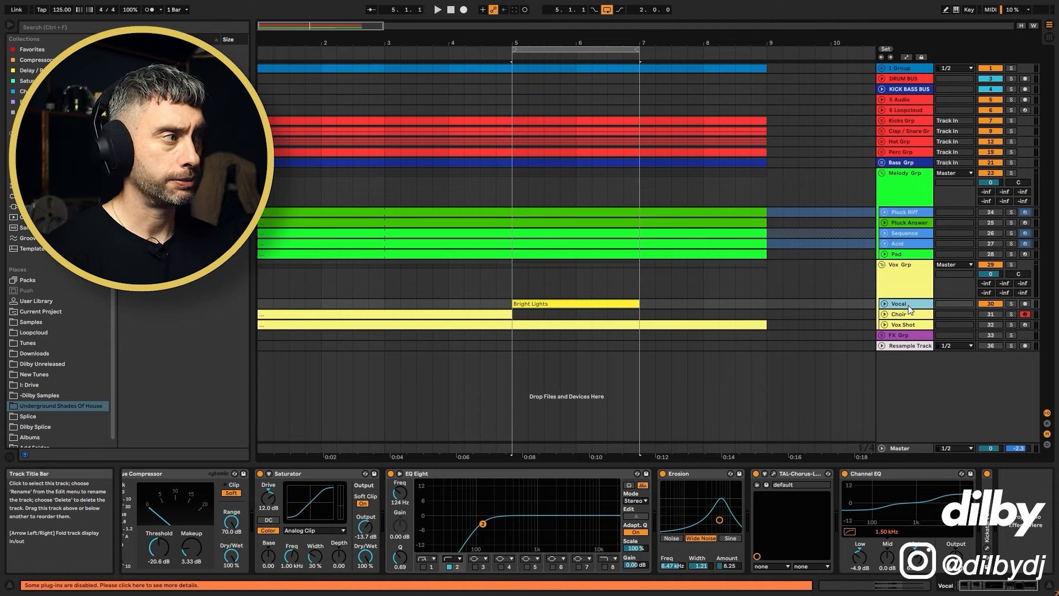
Step: Move the two-bar loop to start at 3.1.1, and activate and unfold the Pluck Riff track
{"action": "left_click", "coordinate": [901, 212]}
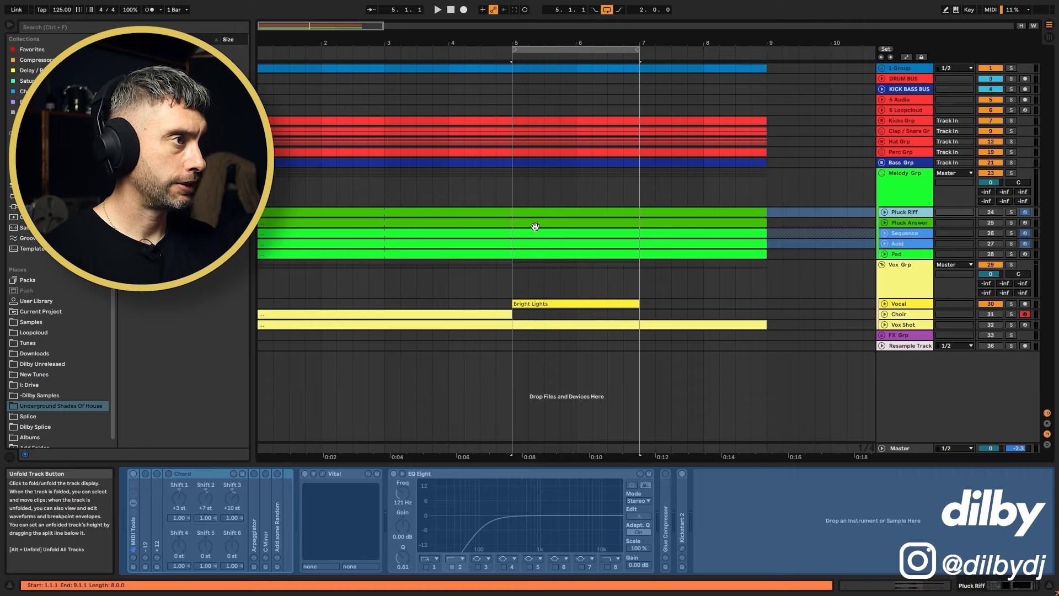
{"action": "left_click_drag", "start_coordinate": [551, 49], "coordinate": [423, 54]}
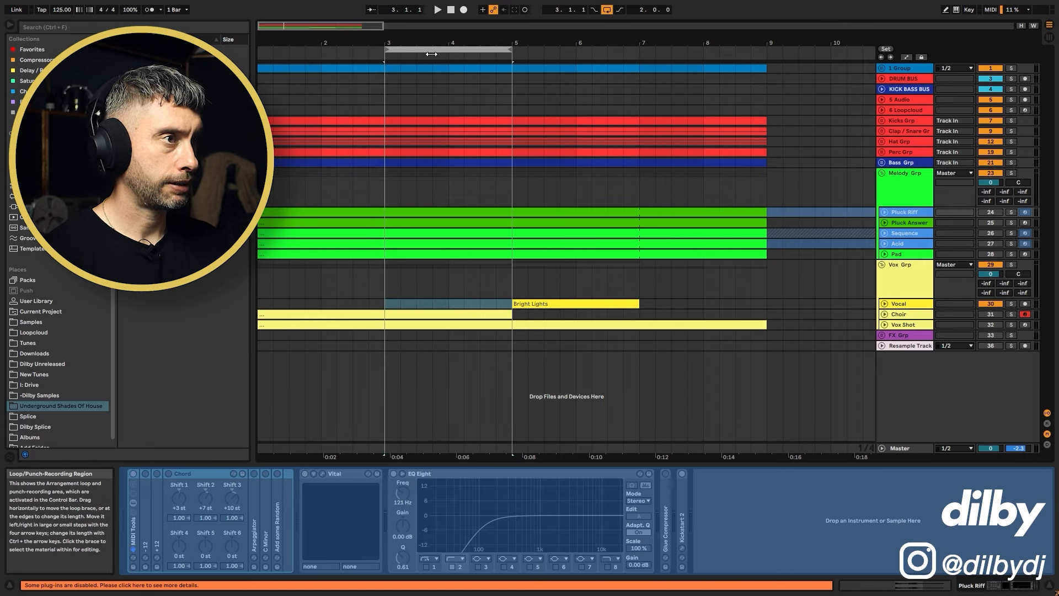
{"action": "left_click", "coordinate": [994, 213]}
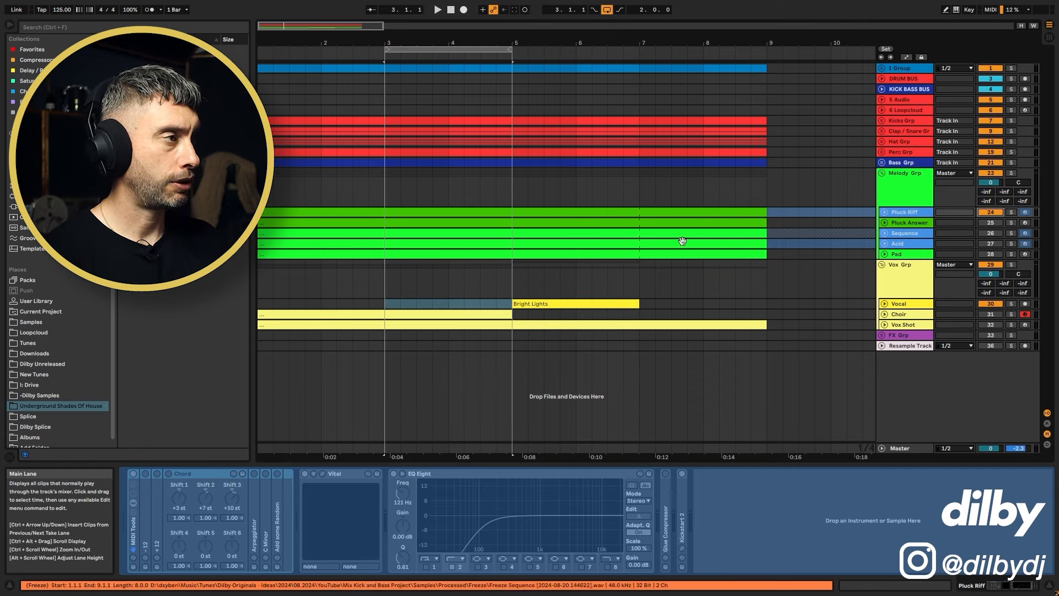
{"action": "left_click", "coordinate": [885, 211]}
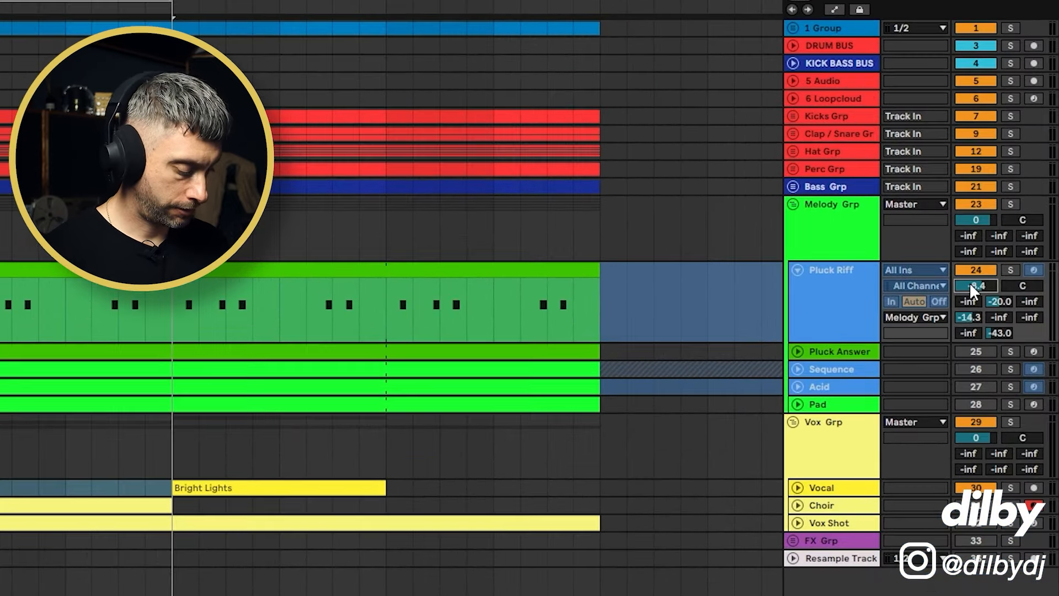
Step: Play the loop and raise the Pluck Riff volume gradually from -20 dB to around -7 dB
{"action": "key", "text": "space"}
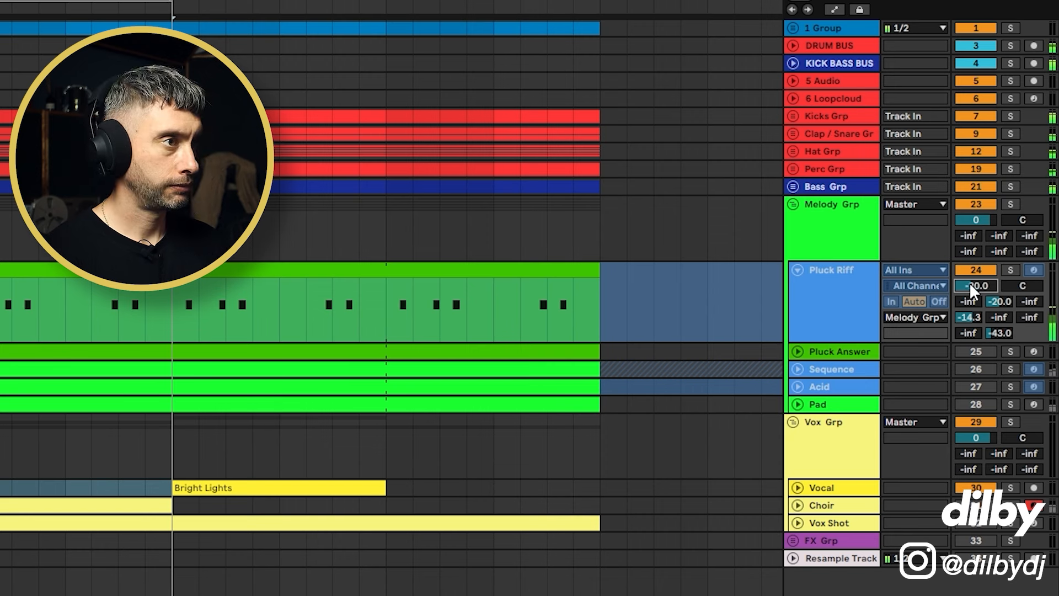
{"action": "key", "text": "Up"}
{"action": "key", "text": "Up"}
{"action": "key", "text": "Up"}
{"action": "key", "text": "Up"}
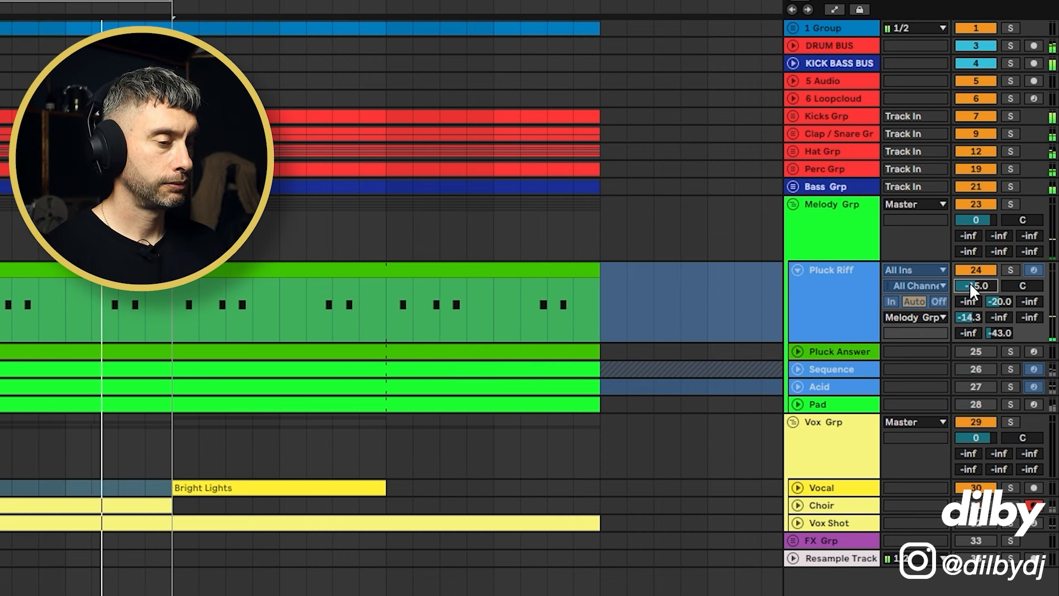
{"action": "key", "text": "Up"}
{"action": "key", "text": "Up"}
{"action": "key", "text": "Up"}
{"action": "key", "text": "Up"}
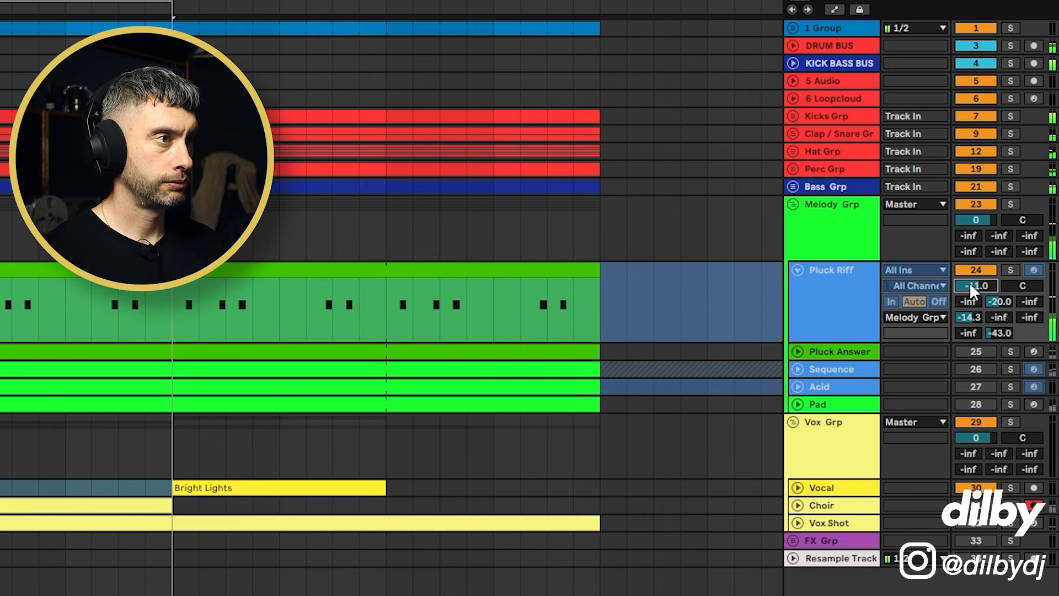
{"action": "key", "text": "Up"}
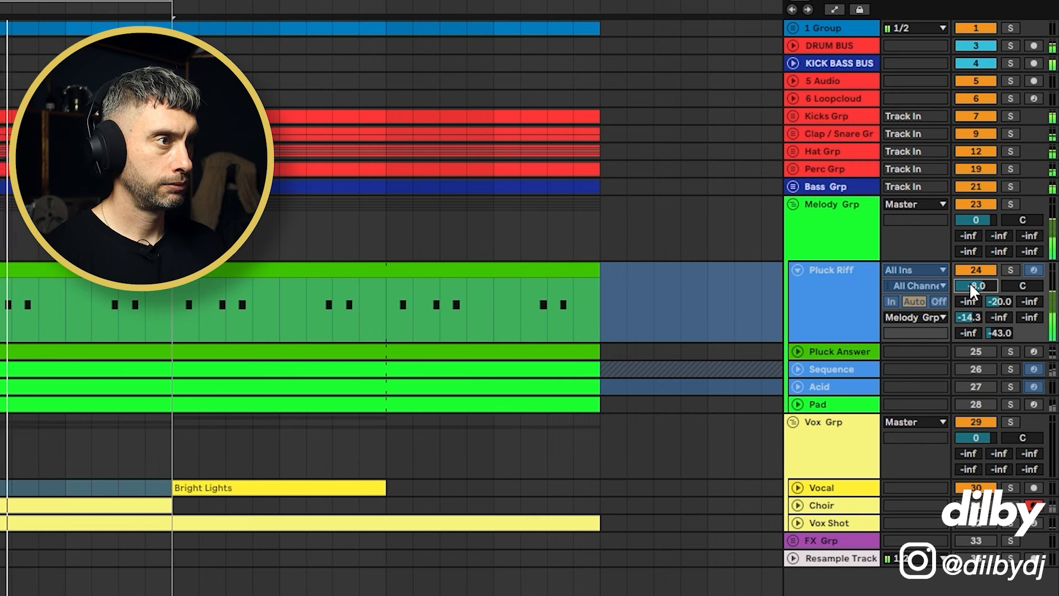
{"action": "key", "text": "Up"}
{"action": "key", "text": "Up"}
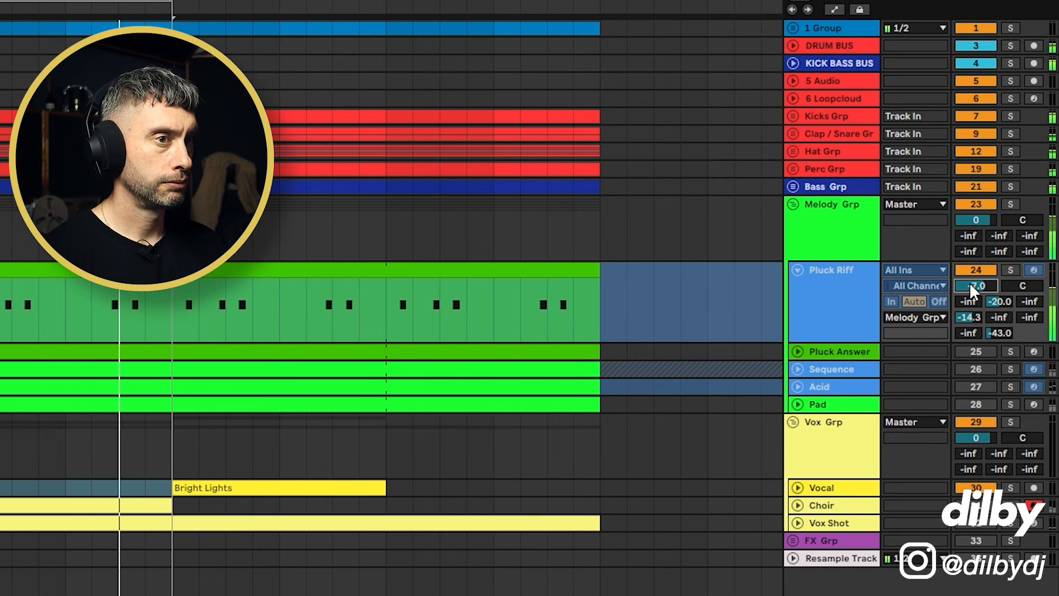
{"action": "key", "text": "Down"}
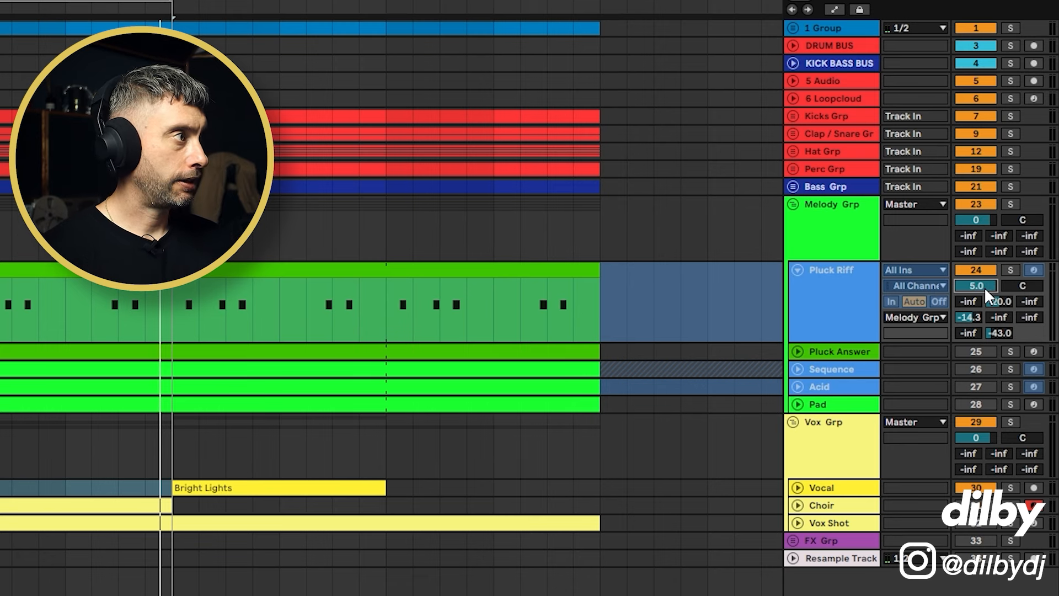
Step: Play the loop and lower the Pluck Riff volume gradually from 5 dB to -6 dB before stopping playback
{"action": "key", "text": "space"}
{"action": "key", "text": "Down"}
{"action": "key", "text": "Down"}
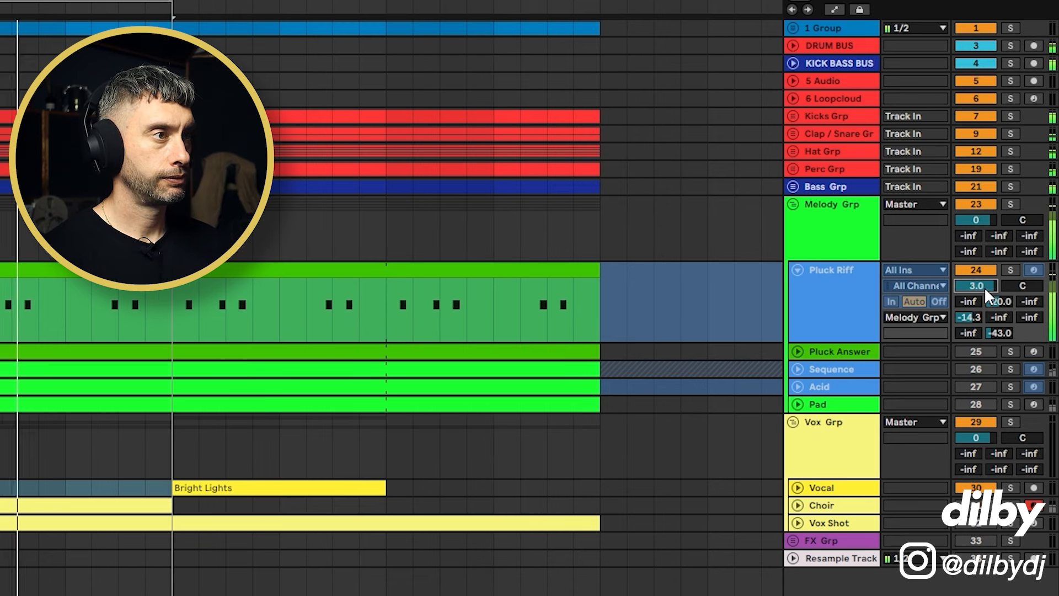
{"action": "key", "text": "Down"}
{"action": "key", "text": "Down"}
{"action": "key", "text": "Down"}
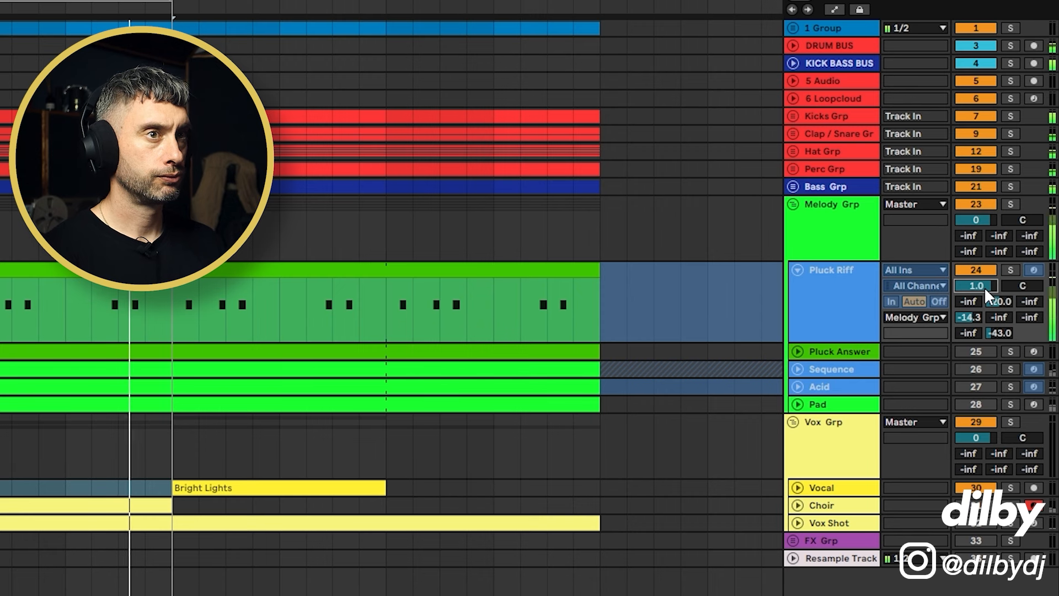
{"action": "key", "text": "Down"}
{"action": "key", "text": "Down"}
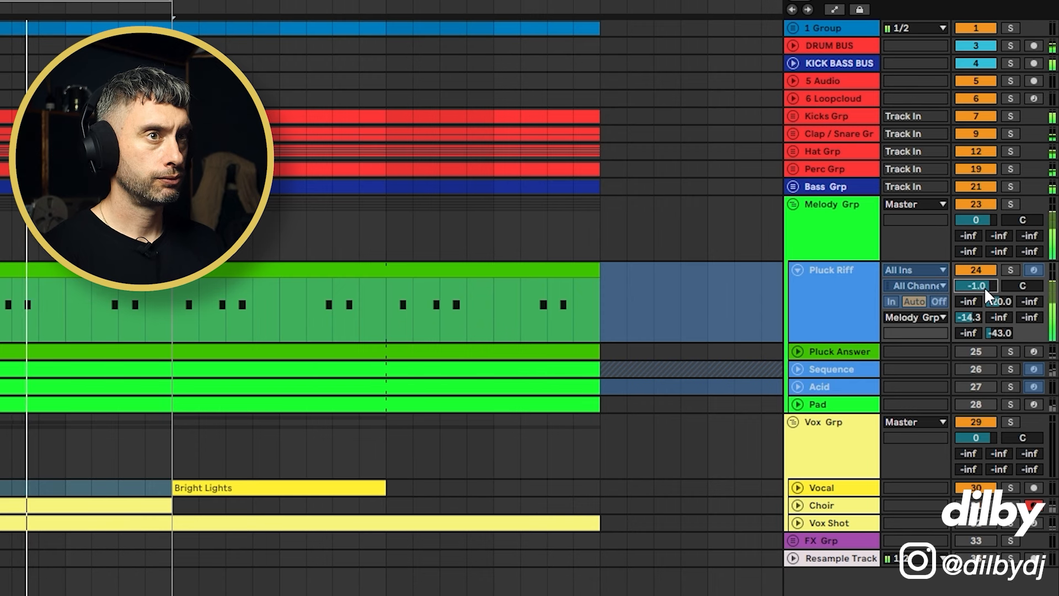
{"action": "key", "text": "Down"}
{"action": "key", "text": "Down"}
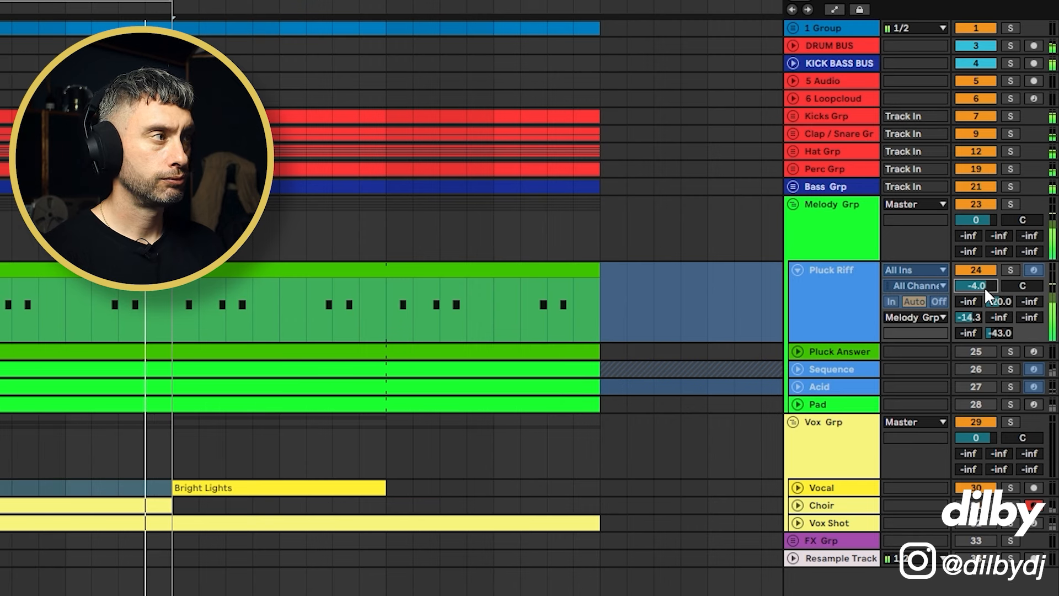
{"action": "key", "text": "space"}
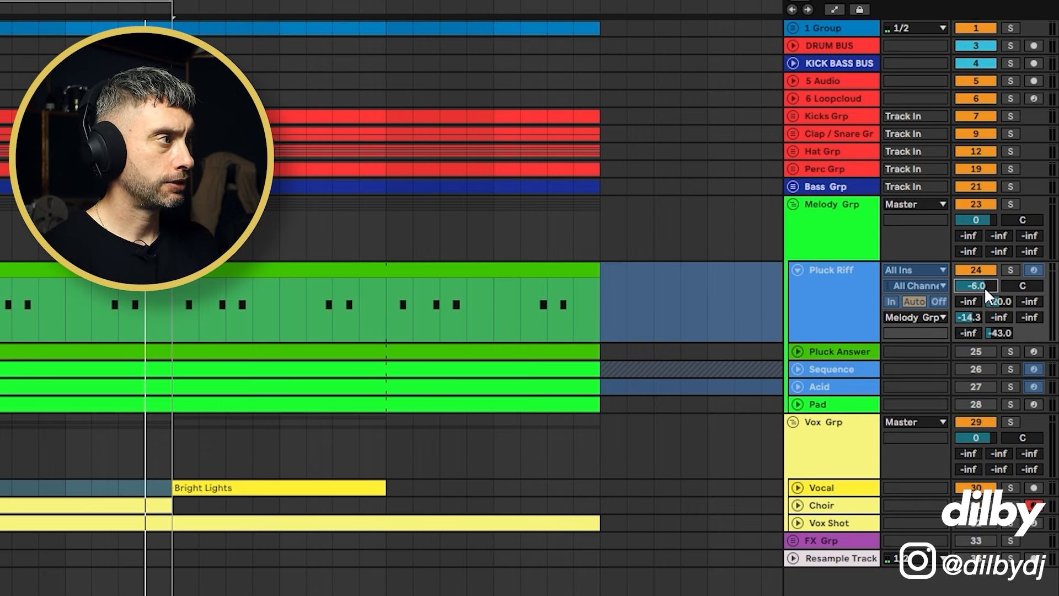
{"action": "key", "text": "space"}
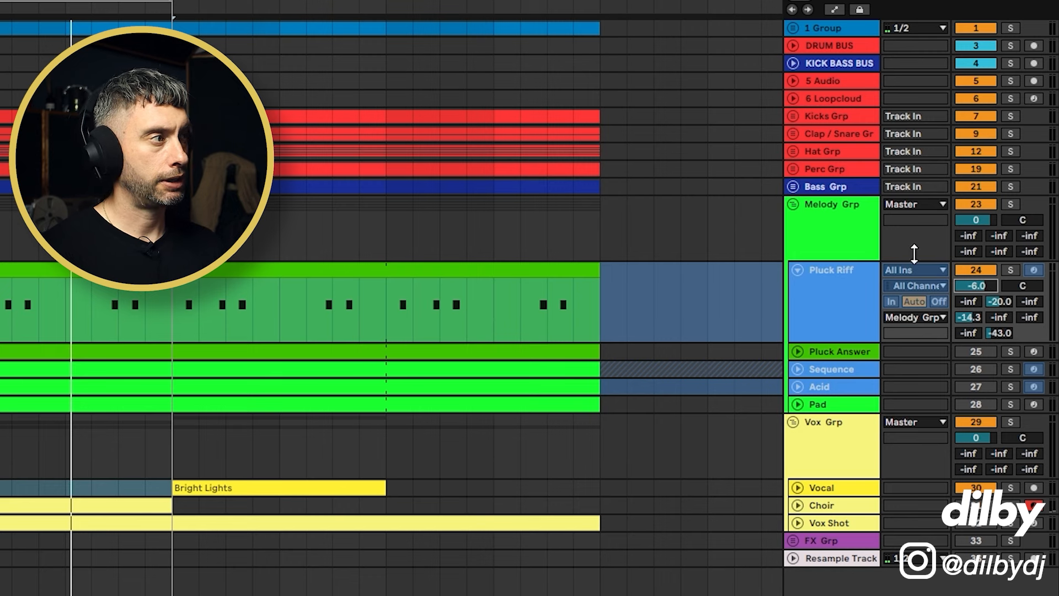
Step: Activate and unfold the Pluck Answer track, and raise its volume gradually from -25 dB to -10 dB while the one-bar loop plays
{"action": "left_click", "coordinate": [798, 352]}
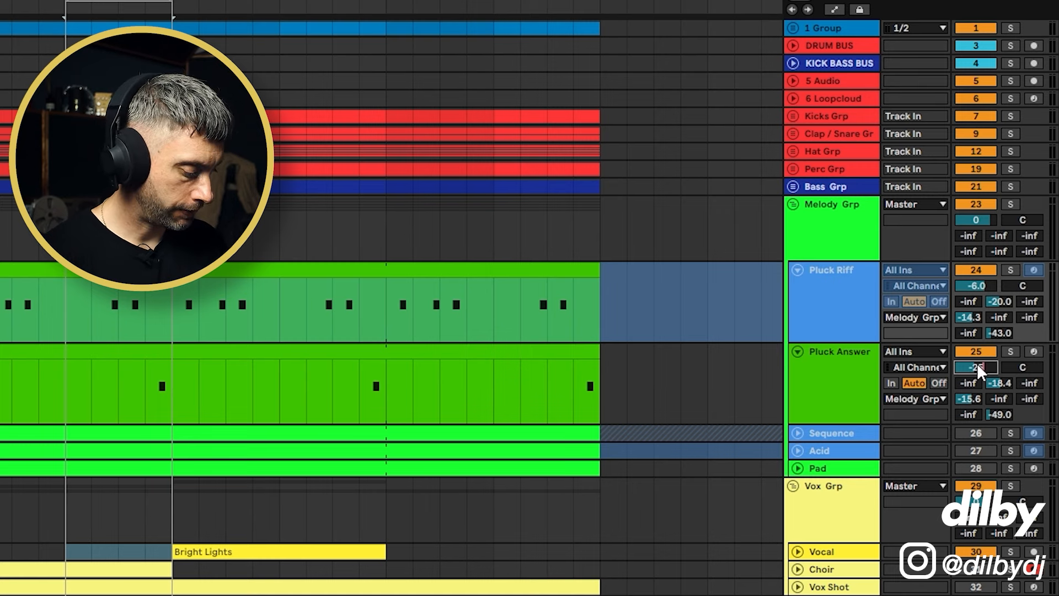
{"action": "key", "text": "space"}
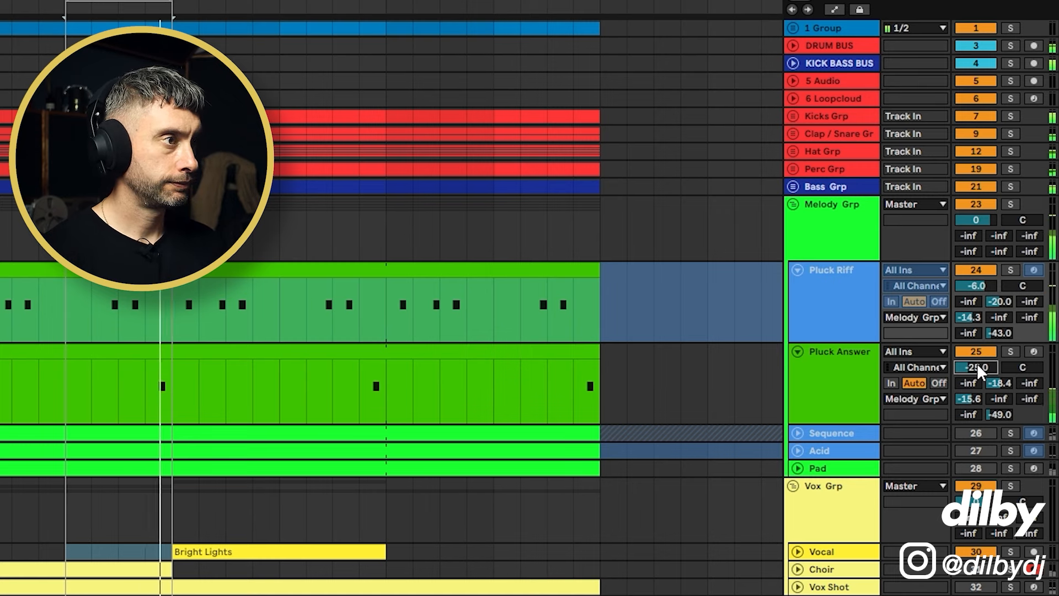
{"action": "key", "text": "Up"}
{"action": "key", "text": "Up"}
{"action": "key", "text": "Up"}
{"action": "key", "text": "Up"}
{"action": "key", "text": "Up"}
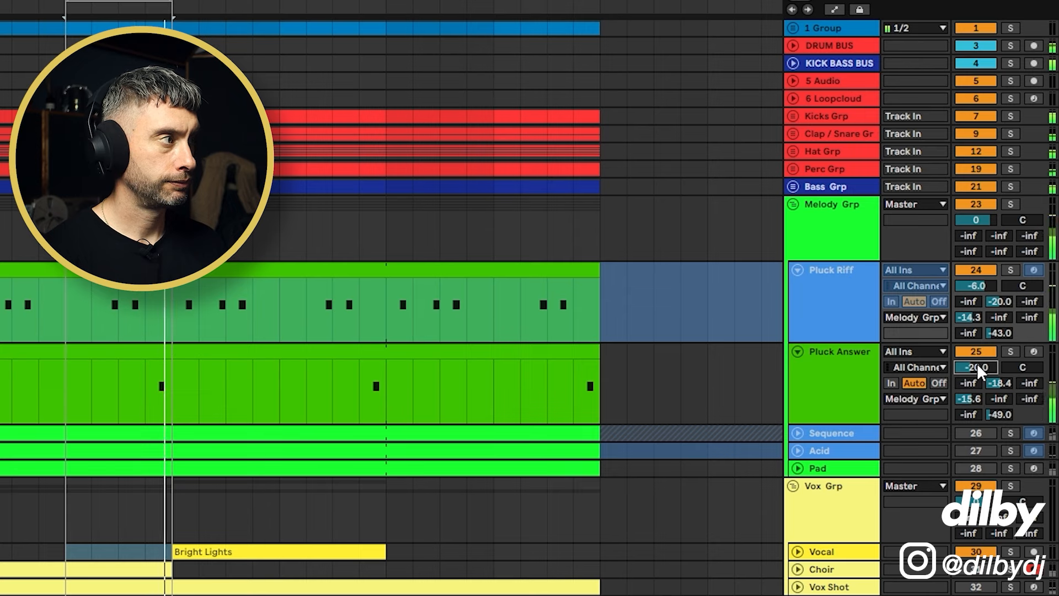
{"action": "key", "text": "Up"}
{"action": "key", "text": "Up"}
{"action": "key", "text": "Up"}
{"action": "key", "text": "Up"}
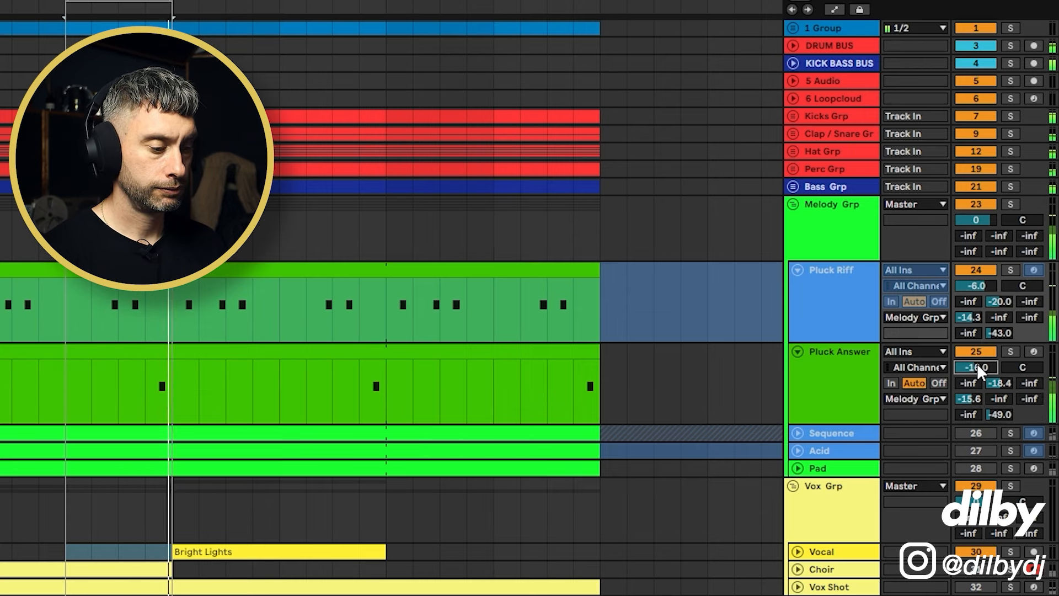
{"action": "key", "text": "Up"}
{"action": "key", "text": "Up"}
{"action": "key", "text": "Up"}
{"action": "key", "text": "Up"}
{"action": "key", "text": "Up"}
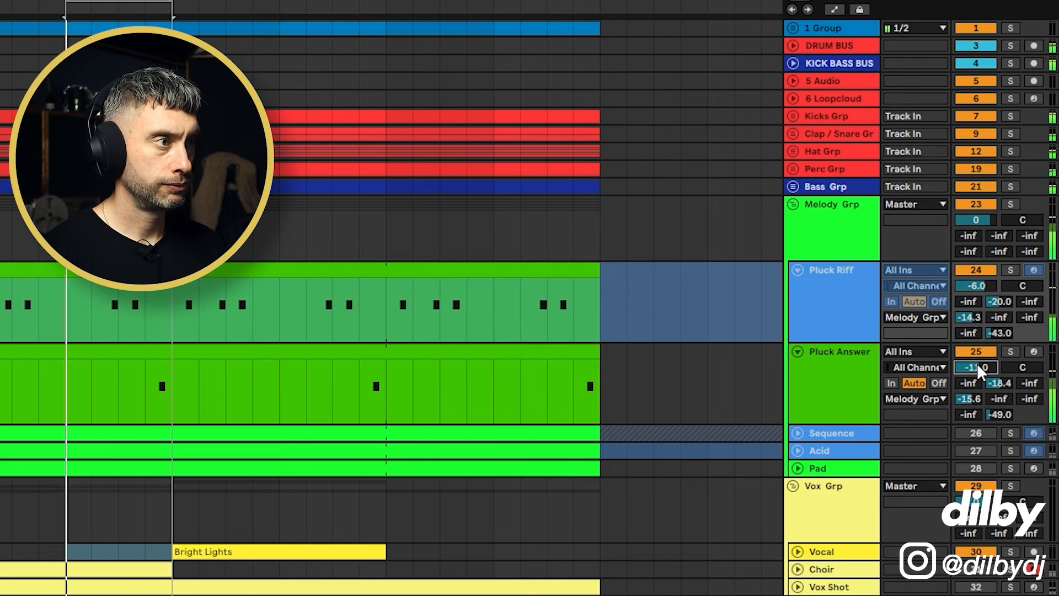
{"action": "key", "text": "Up"}
{"action": "key", "text": "Up"}
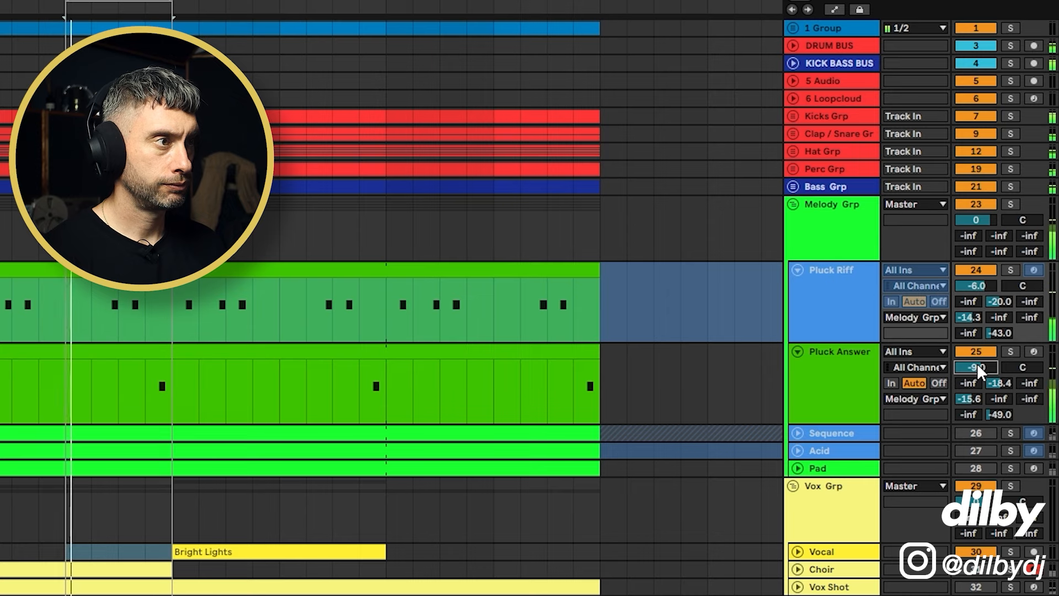
{"action": "key", "text": "Down"}
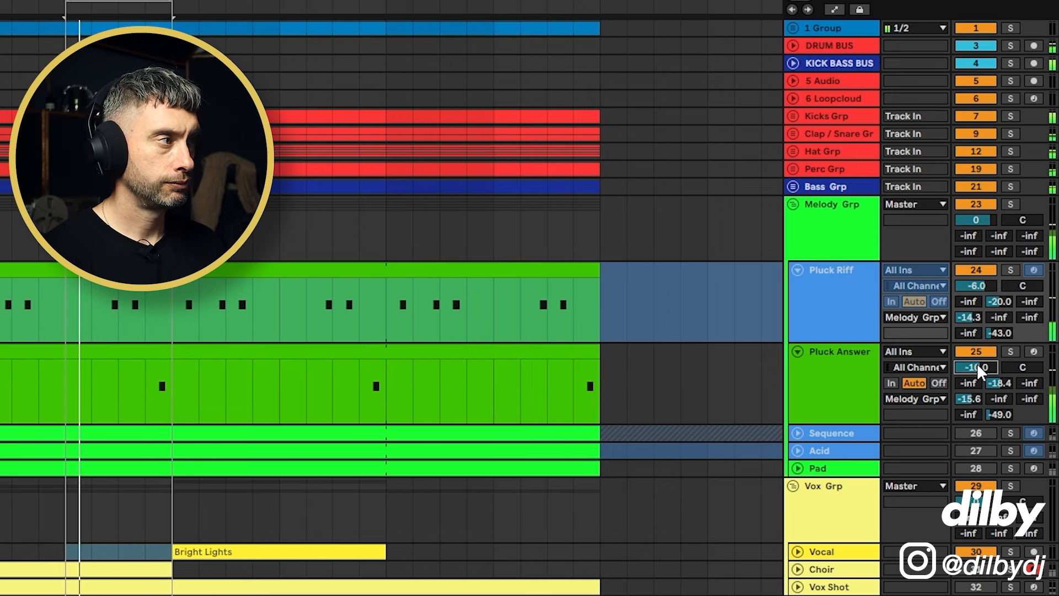
{"action": "key", "text": "space"}
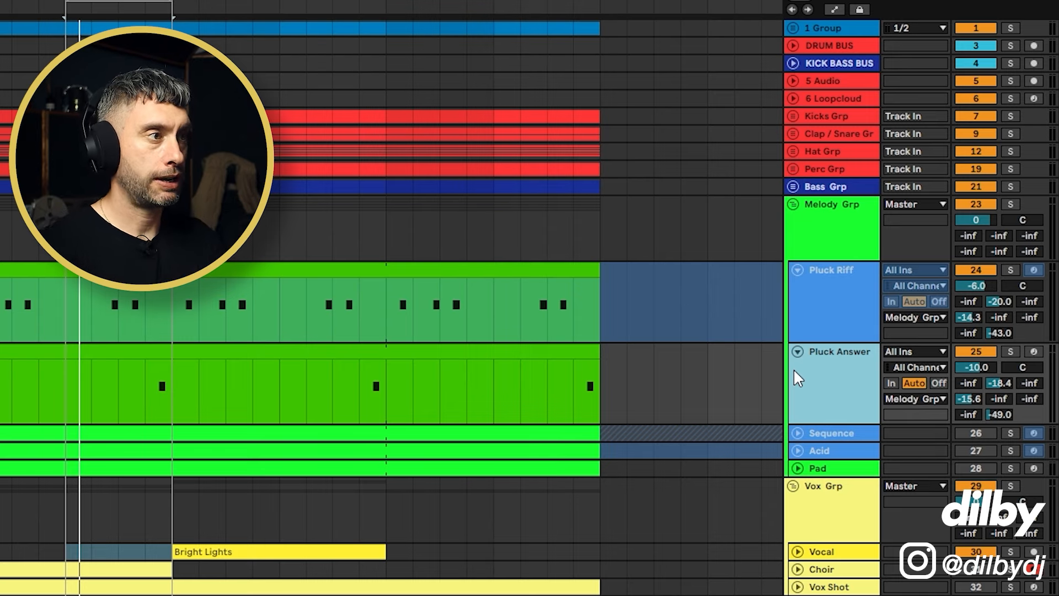
Step: Try the Pluck Answer volume at -15 dB against the loop and return it to -10 dB
{"action": "left_click", "coordinate": [978, 366]}
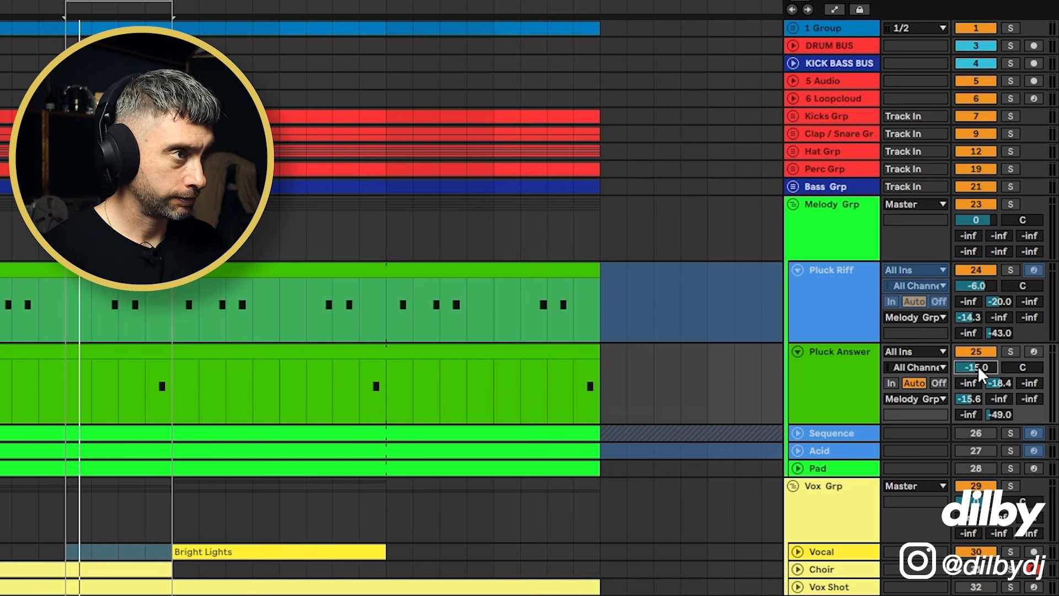
{"action": "key", "text": "space"}
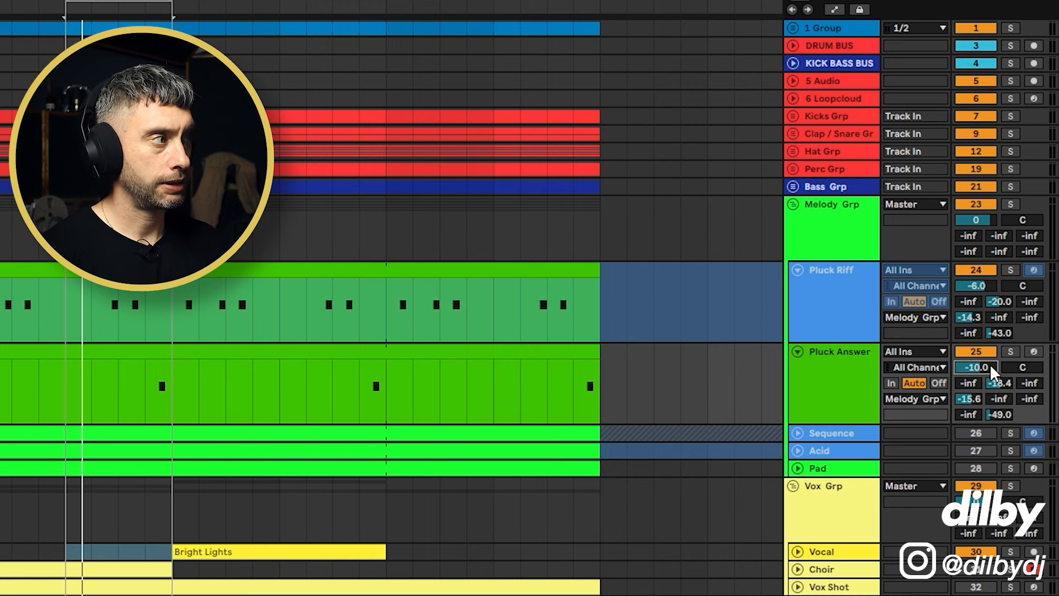
{"action": "key", "text": "space"}
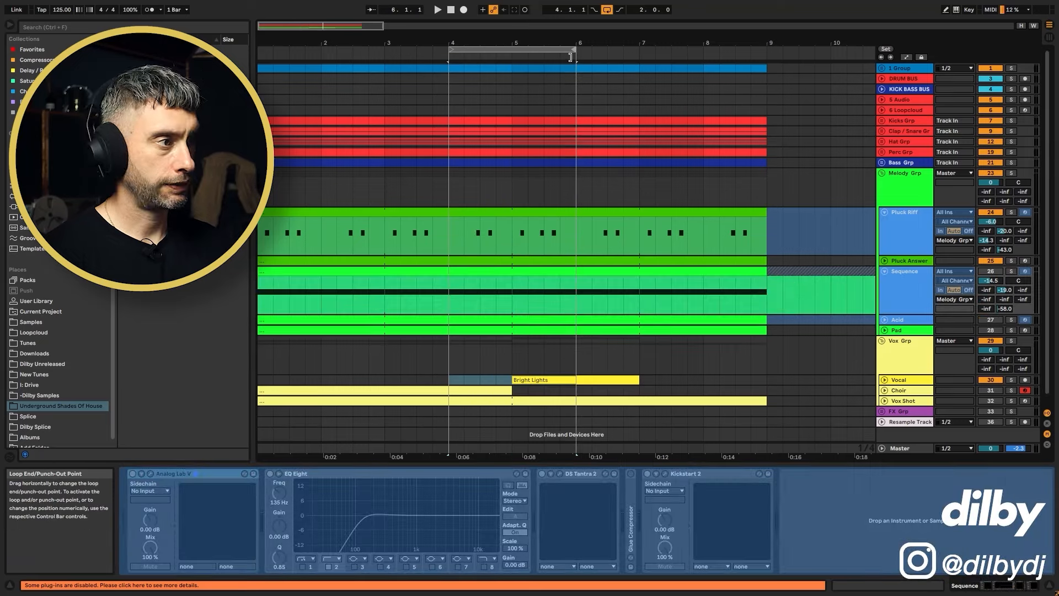
Step: Move the two-bar loop to start at 5.1.1 and play it with the Pluck Riff track selected
{"action": "left_click_drag", "start_coordinate": [571, 57], "coordinate": [639, 55]}
{"action": "left_click_drag", "start_coordinate": [449, 50], "coordinate": [514, 51]}
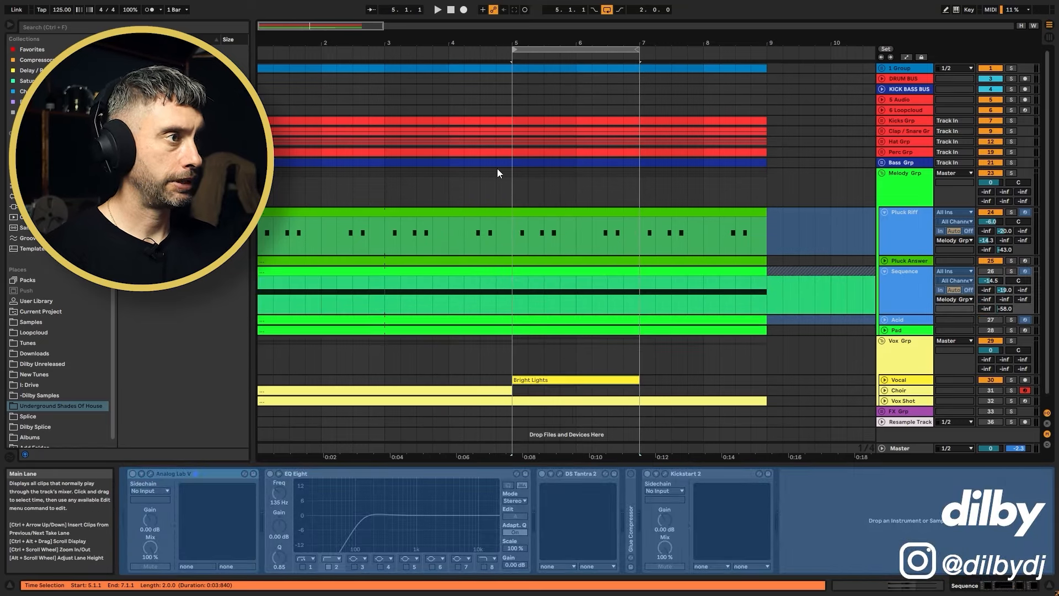
{"action": "left_click", "coordinate": [906, 217]}
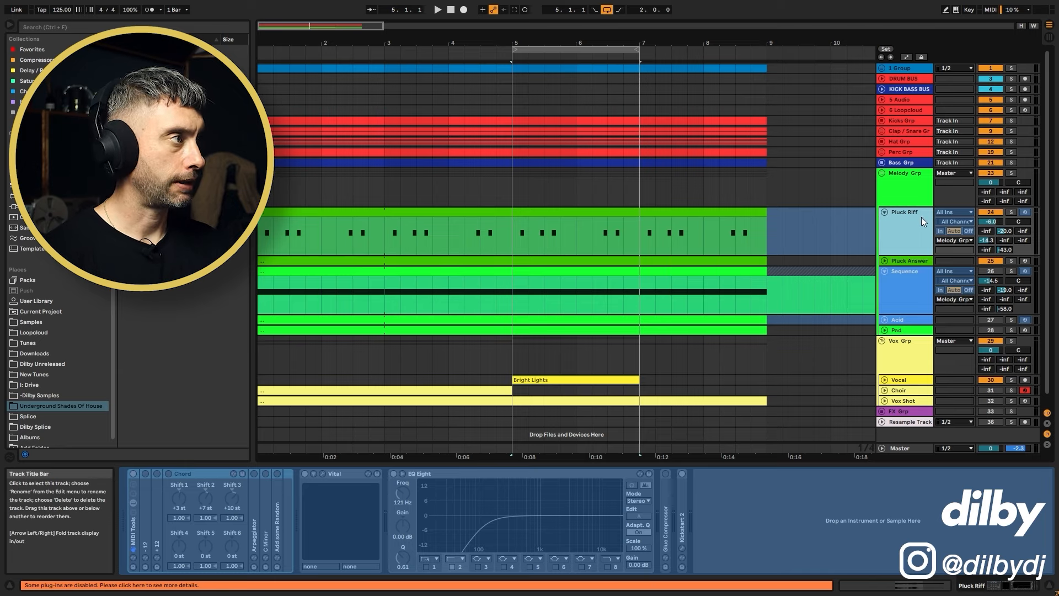
{"action": "key", "text": "space"}
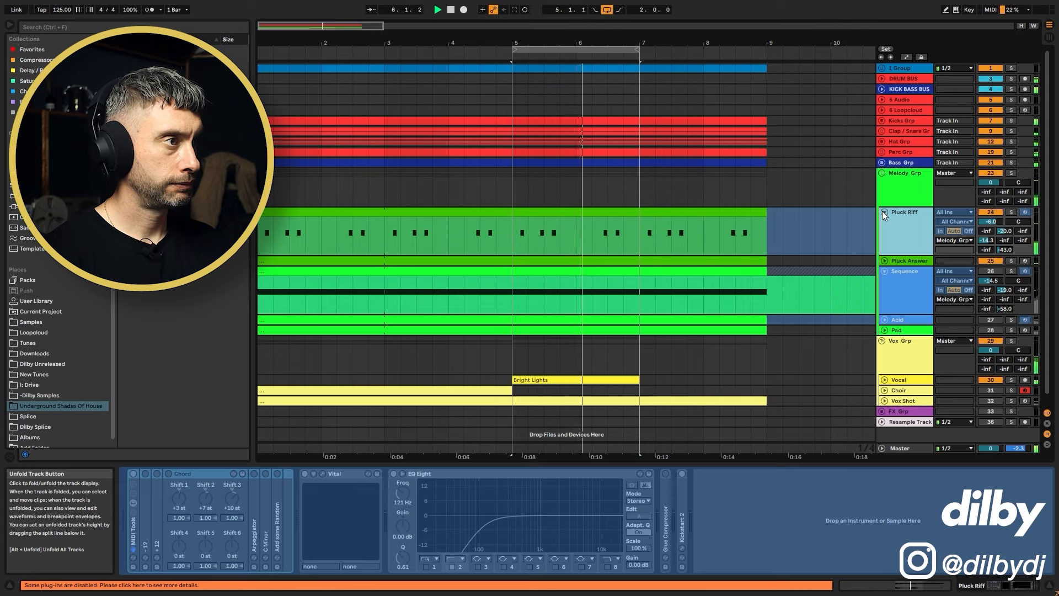
Step: Unfold the Pluck Answer and Vocal tracks and stop playback
{"action": "left_click", "coordinate": [884, 260]}
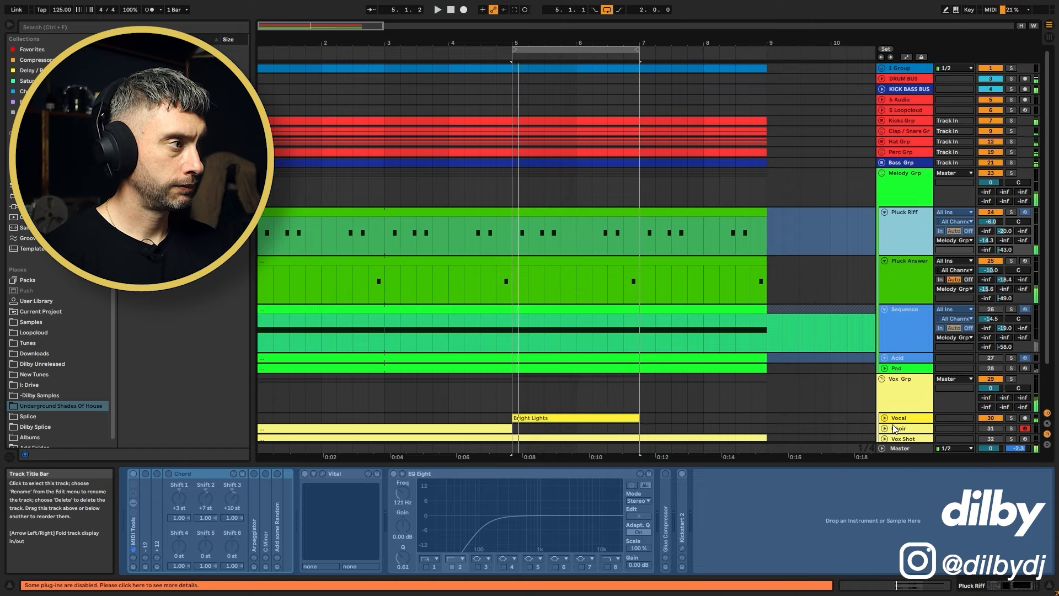
{"action": "scroll", "coordinate": [881, 411], "scroll_direction": "down", "scroll_amount": 1}
{"action": "left_click", "coordinate": [885, 237]}
{"action": "left_click", "coordinate": [885, 238]}
{"action": "left_click", "coordinate": [885, 237]}
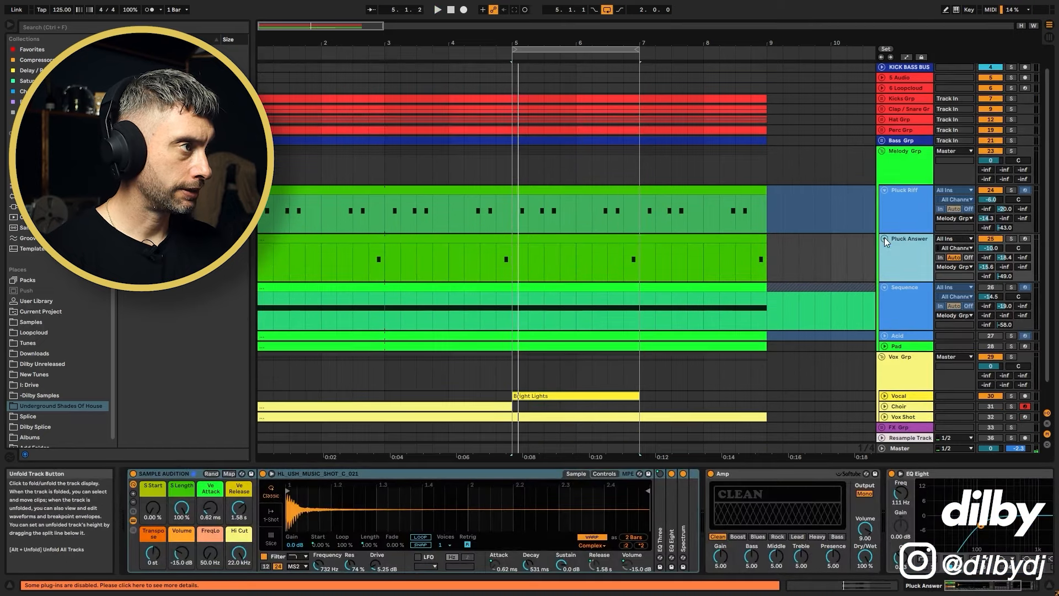
{"action": "scroll", "coordinate": [878, 370], "scroll_direction": "down", "scroll_amount": 1}
{"action": "left_click", "coordinate": [885, 369]}
{"action": "scroll", "coordinate": [662, 358], "scroll_direction": "down", "scroll_amount": 1}
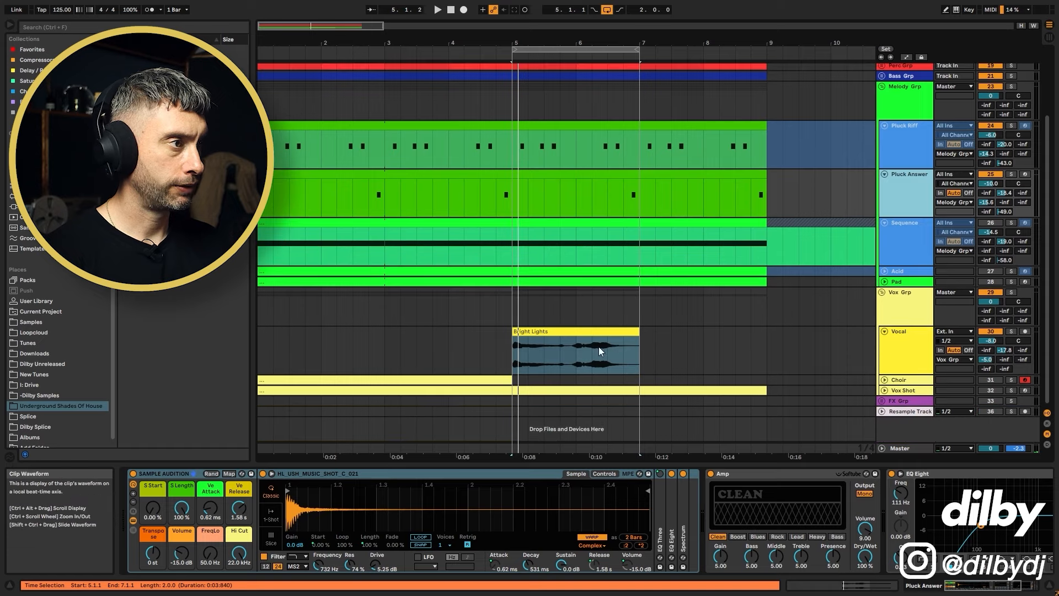
Step: Select the Pluck Riff section from 5.1.1 to 7.1.1 that overlaps the Bright Lights vocal clip
{"action": "left_click_drag", "start_coordinate": [626, 109], "coordinate": [635, 354]}
{"action": "left_click_drag", "start_coordinate": [516, 145], "coordinate": [634, 148]}
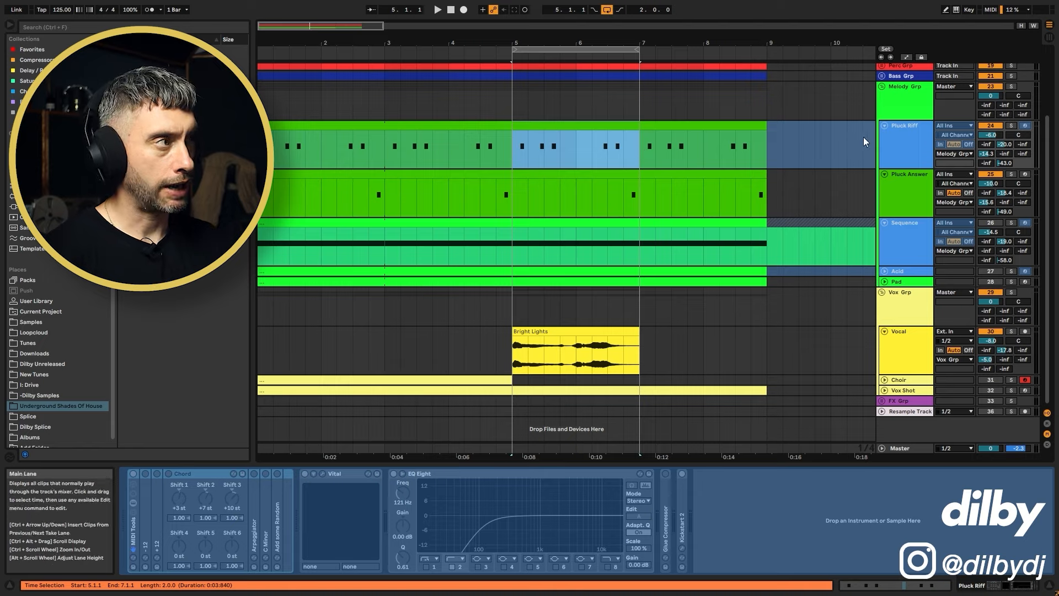
{"action": "left_click", "coordinate": [897, 131]}
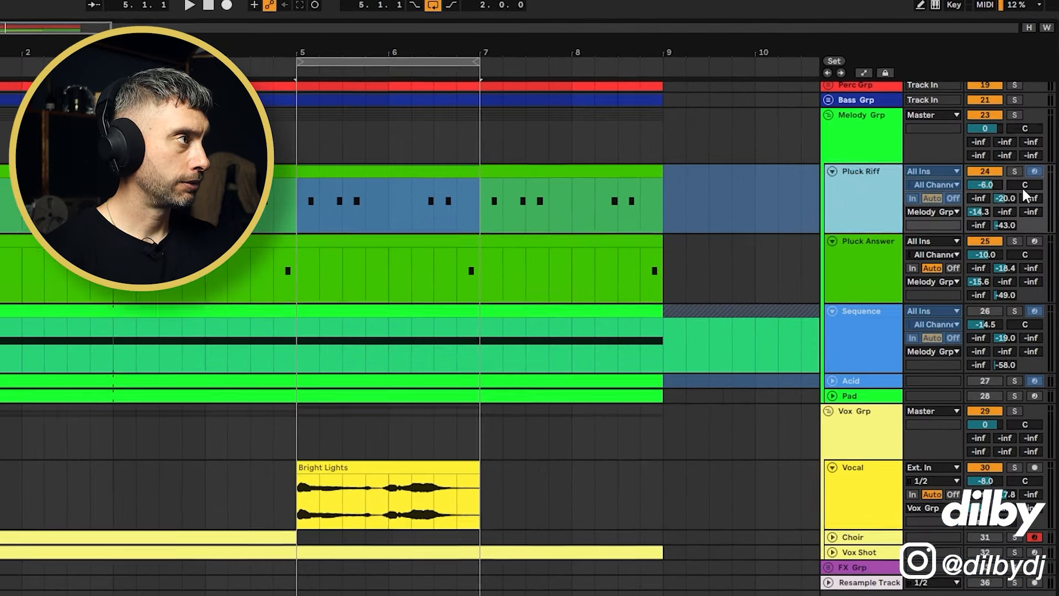
Step: Pan the Pluck Riff track to 12L while auditioning the loop with the vocal, and stop playback
{"action": "left_click_drag", "start_coordinate": [1017, 136], "coordinate": [1017, 141]}
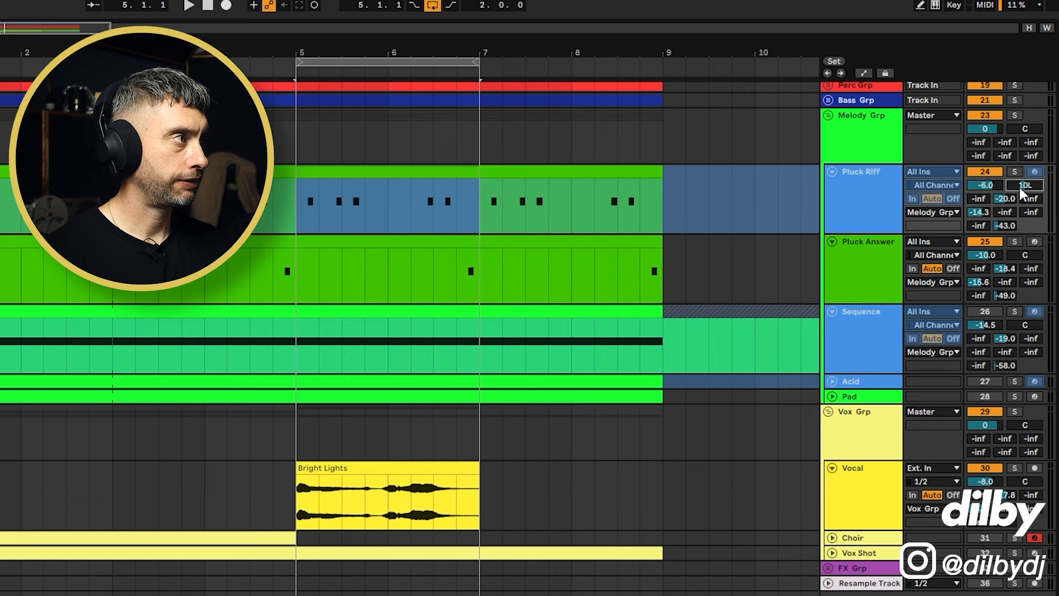
{"action": "key", "text": "space"}
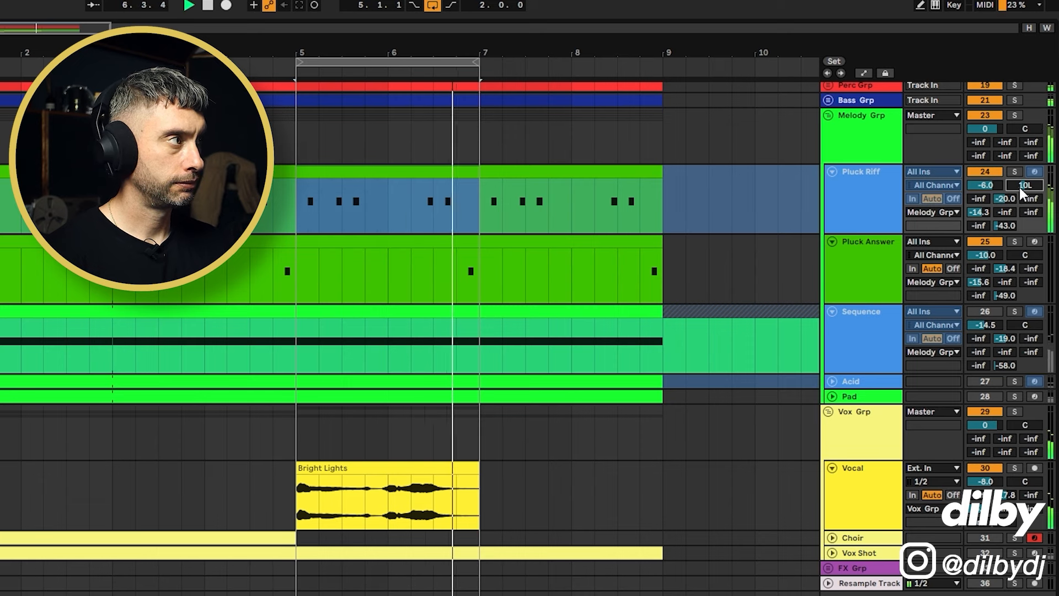
{"action": "left_click_drag", "start_coordinate": [1020, 188], "coordinate": [1021, 190]}
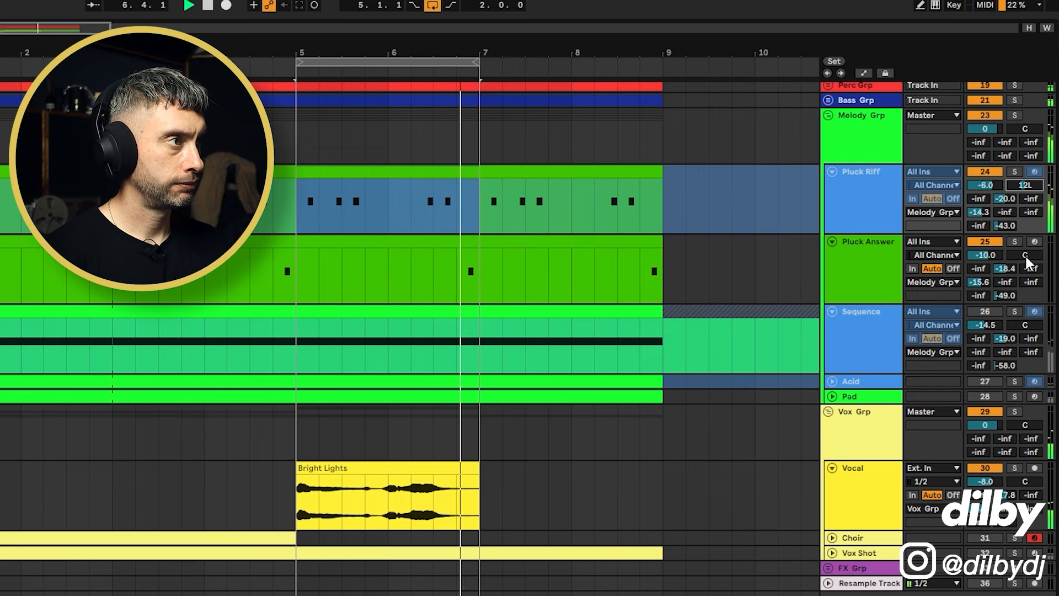
{"action": "key", "text": "space"}
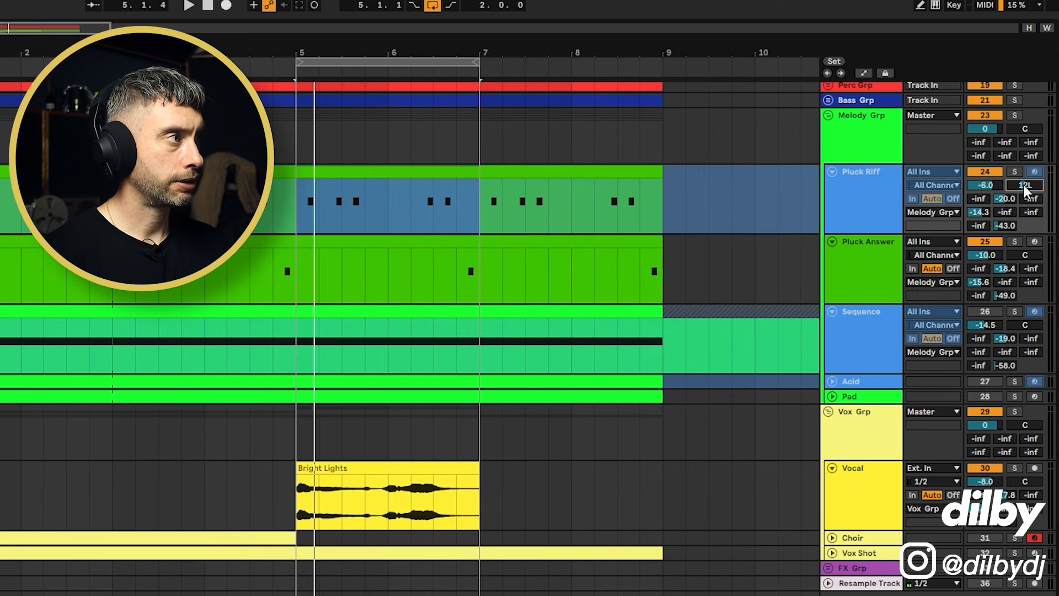
Step: Pan the Pluck Answer track to 11R, audition the loop from 5.1.1 and stop playback
{"action": "left_click", "coordinate": [864, 256]}
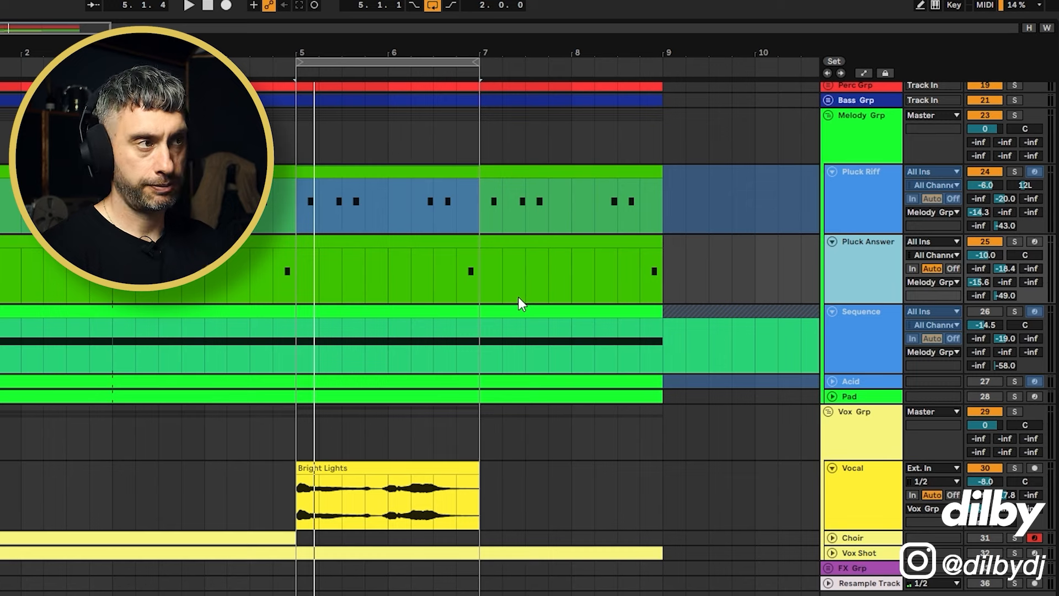
{"action": "left_click", "coordinate": [1024, 256]}
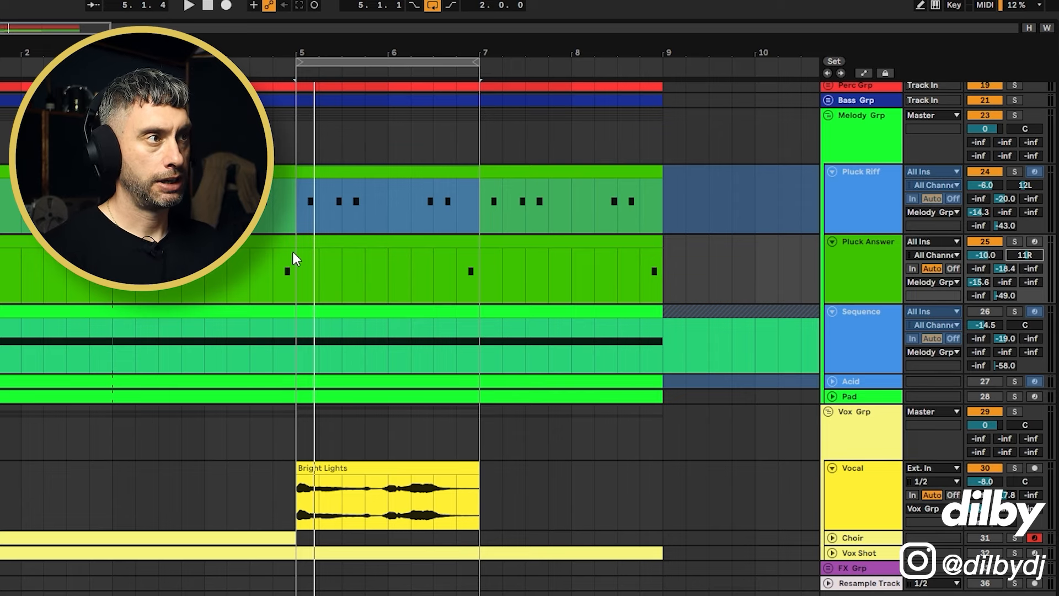
{"action": "key", "text": "space"}
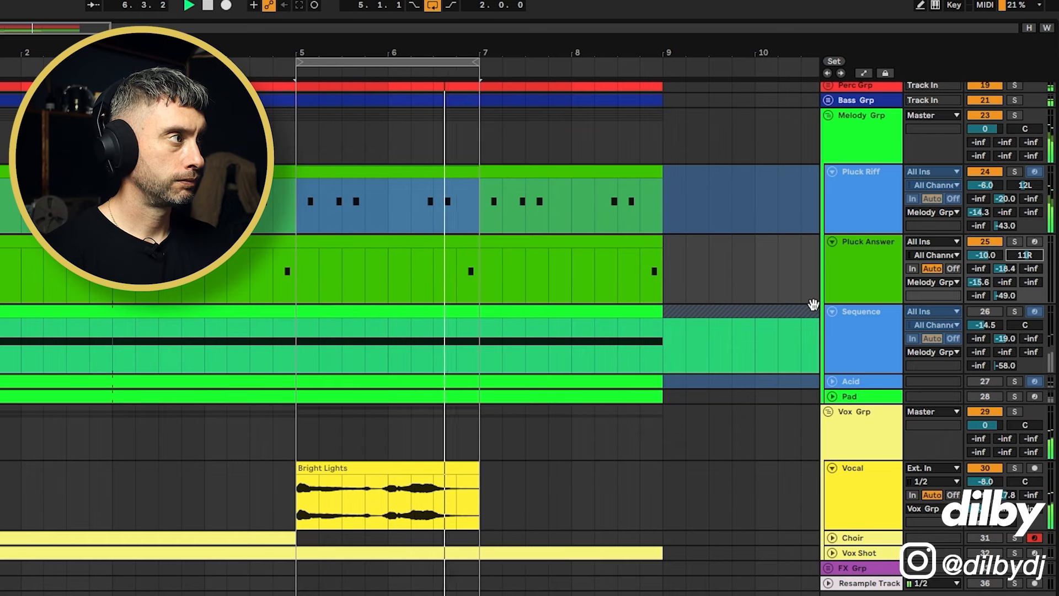
{"action": "left_click", "coordinate": [981, 303]}
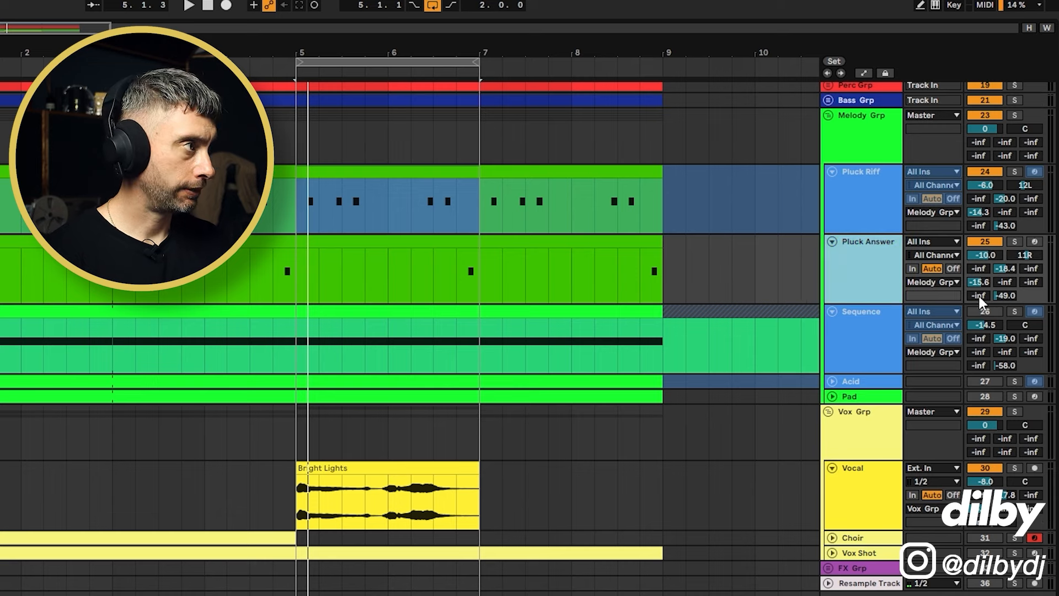
Step: Activate the Sequence track at -25 dB and move the two-bar loop to start at 3.1.1 for playback
{"action": "left_click", "coordinate": [995, 313]}
{"action": "left_click_drag", "start_coordinate": [351, 62], "coordinate": [168, 62]}
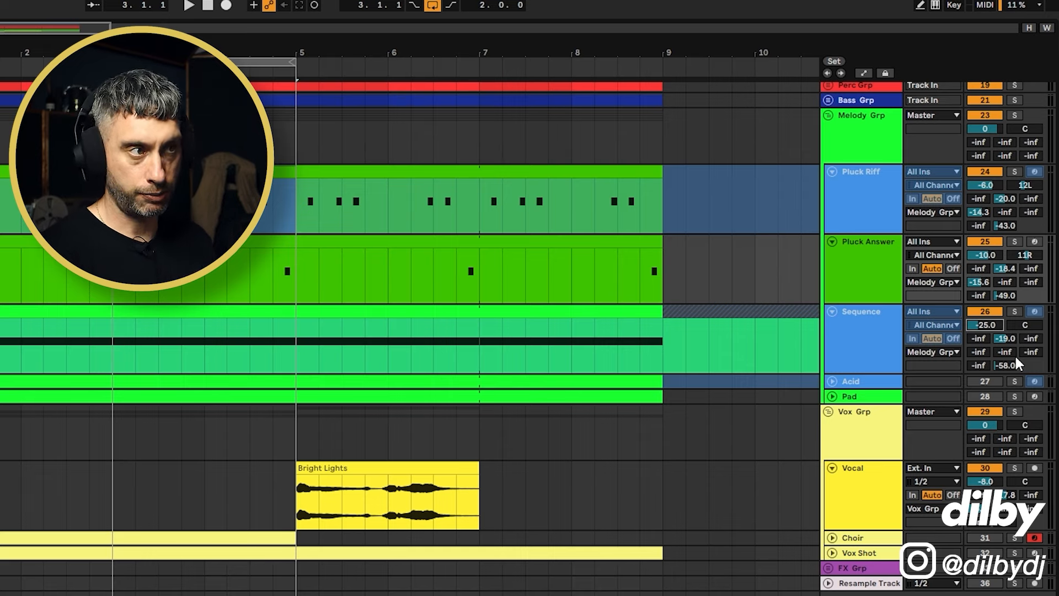
{"action": "key", "text": "space"}
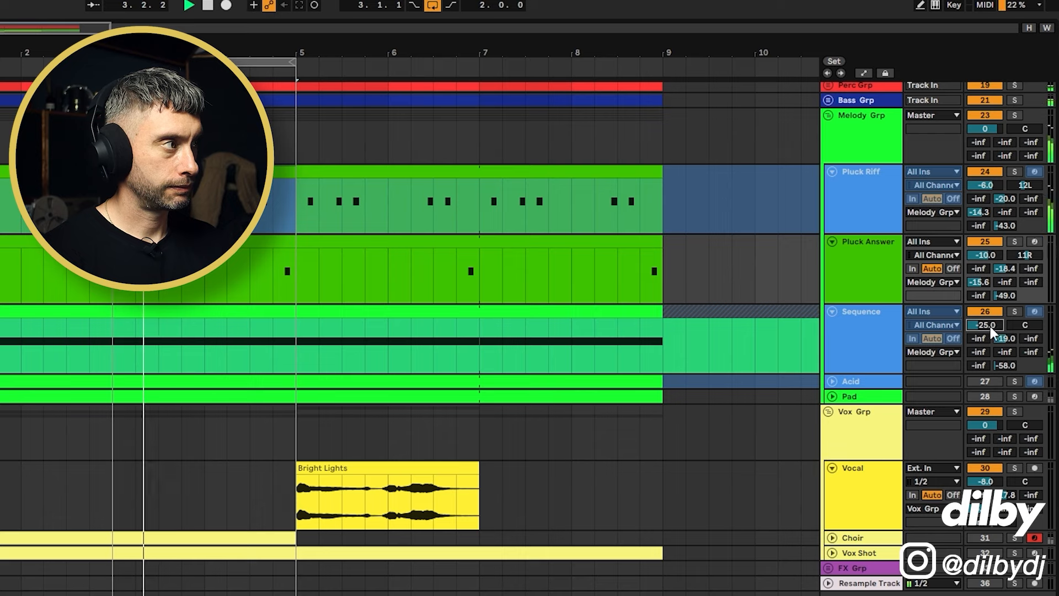
Step: Raise the Sequence track's volume gradually to about -12 dB while auditioning the loop
{"action": "key", "text": "Up"}
{"action": "key", "text": "Up"}
{"action": "key", "text": "Up"}
{"action": "key", "text": "Up"}
{"action": "key", "text": "Up"}
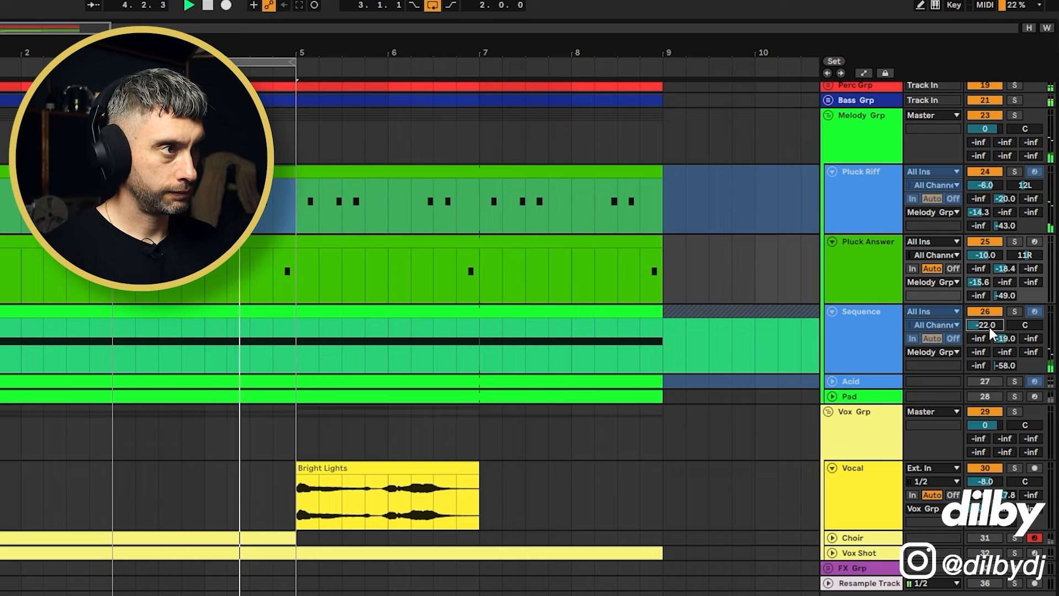
{"action": "key", "text": "Up"}
{"action": "key", "text": "Up"}
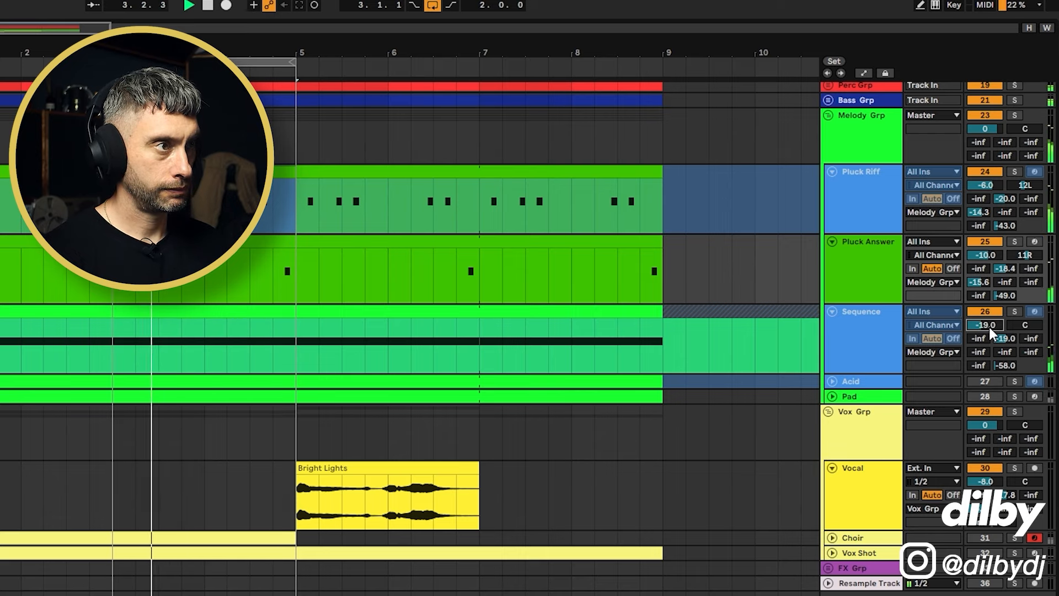
{"action": "key", "text": "Up"}
{"action": "key", "text": "Up"}
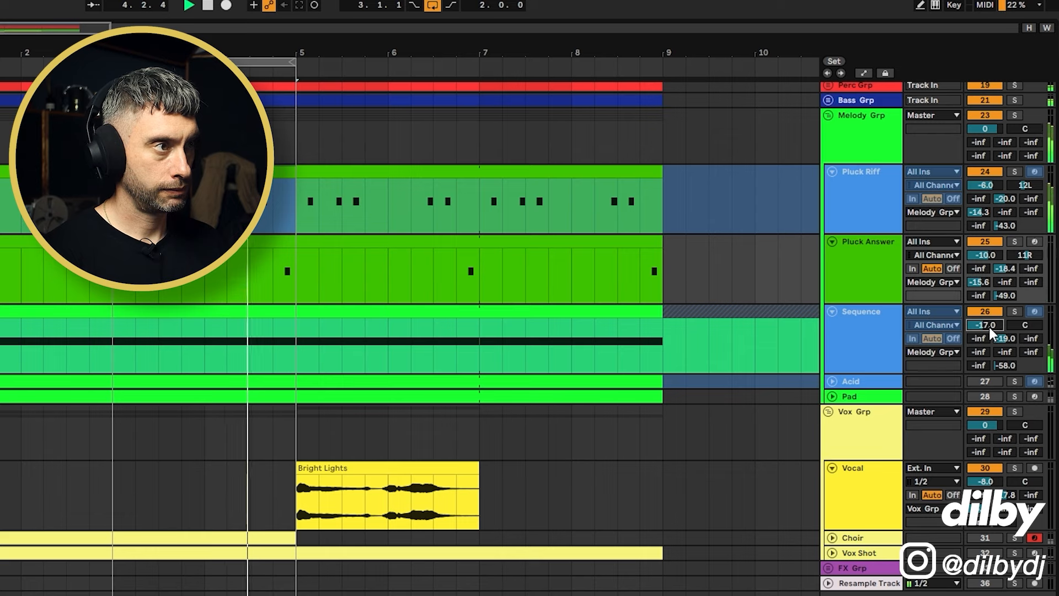
{"action": "key", "text": "Up"}
{"action": "key", "text": "Up"}
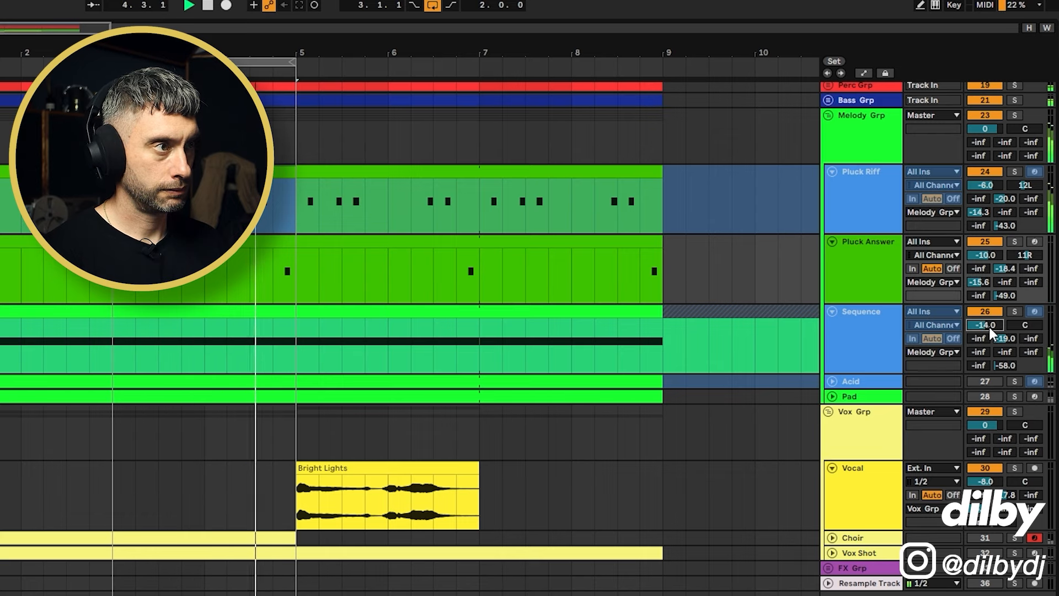
{"action": "key", "text": "Up"}
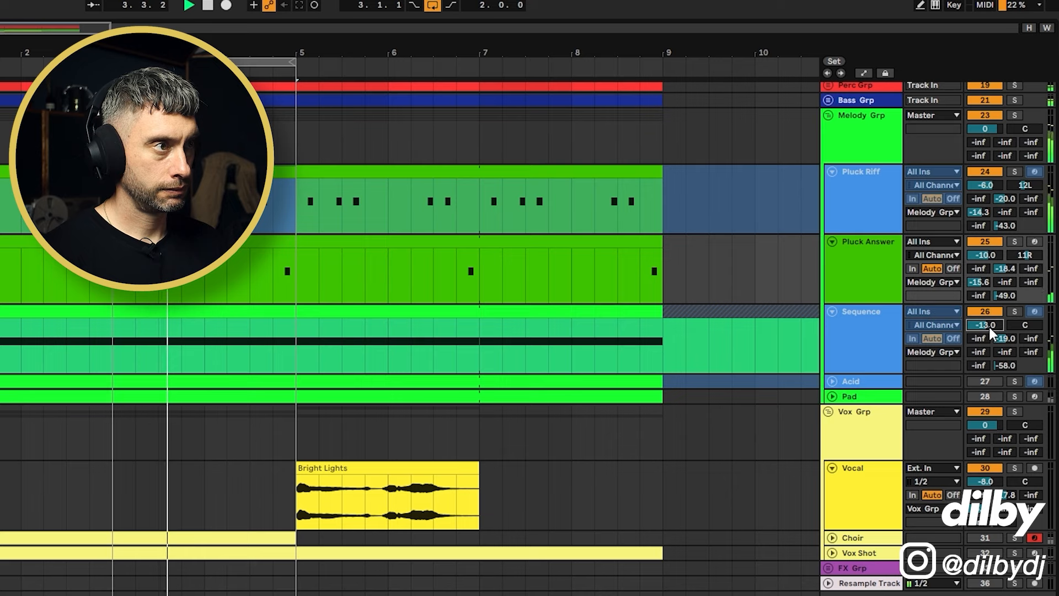
{"action": "key", "text": "Up"}
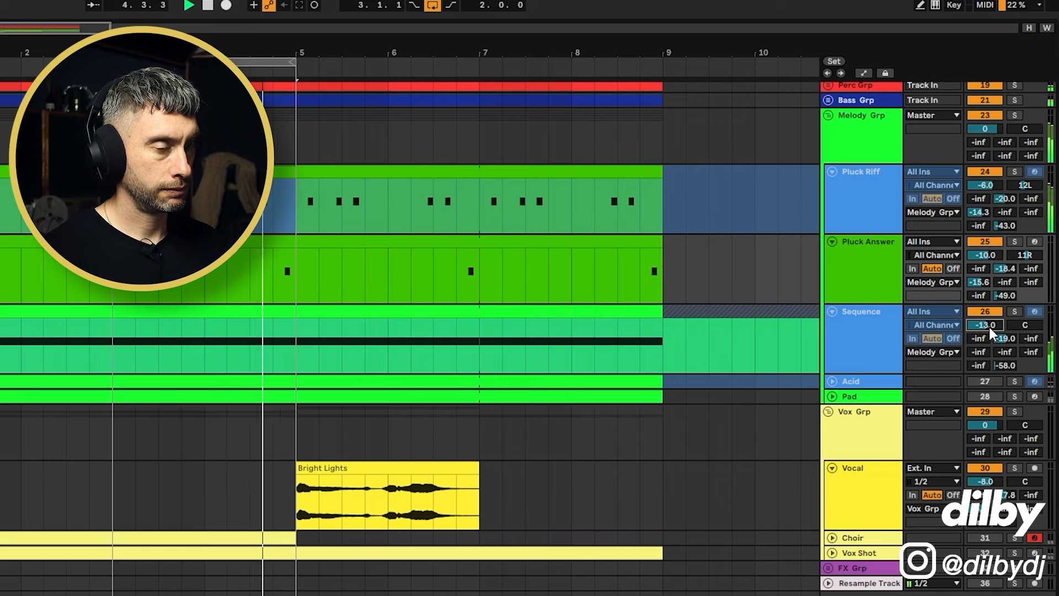
{"action": "key", "text": "Down"}
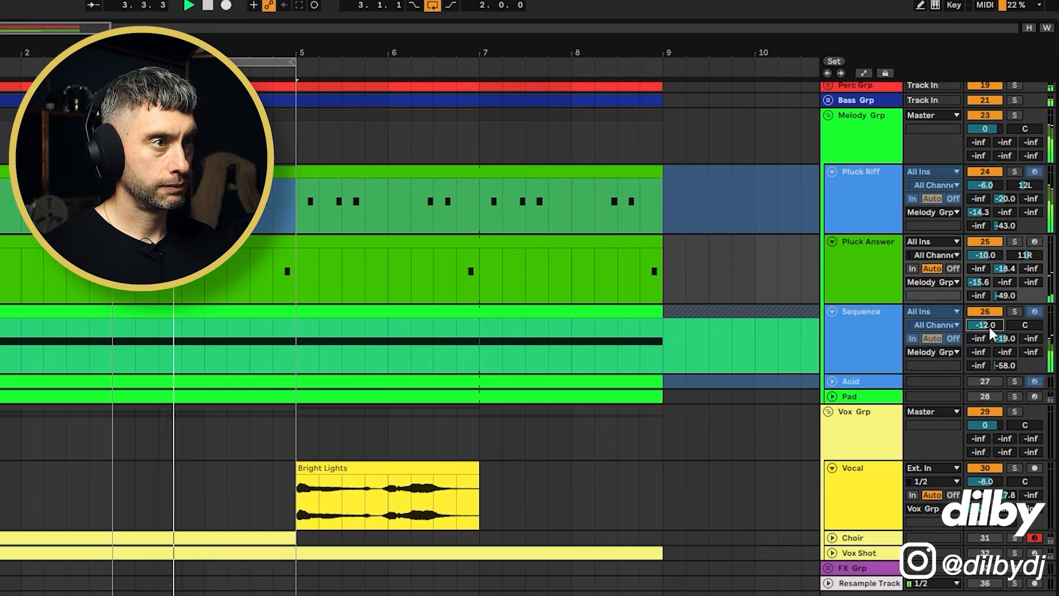
{"action": "key", "text": "Up"}
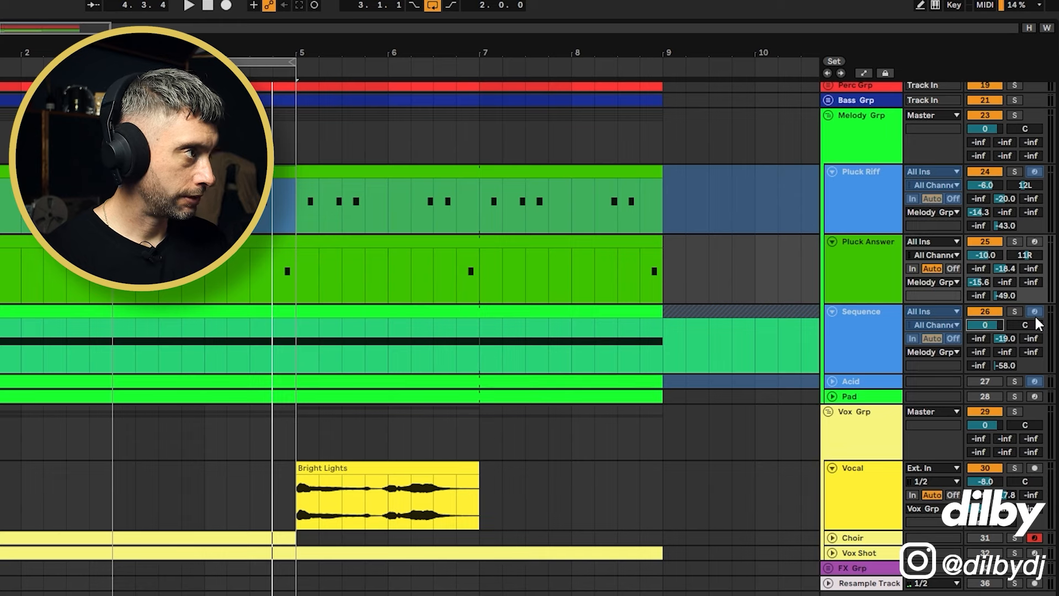
Step: Lower the Sequence track's volume gradually from 0 to -11 dB while the loop plays, and stop playback
{"action": "key", "text": "space"}
{"action": "key", "text": "Down"}
{"action": "key", "text": "Down"}
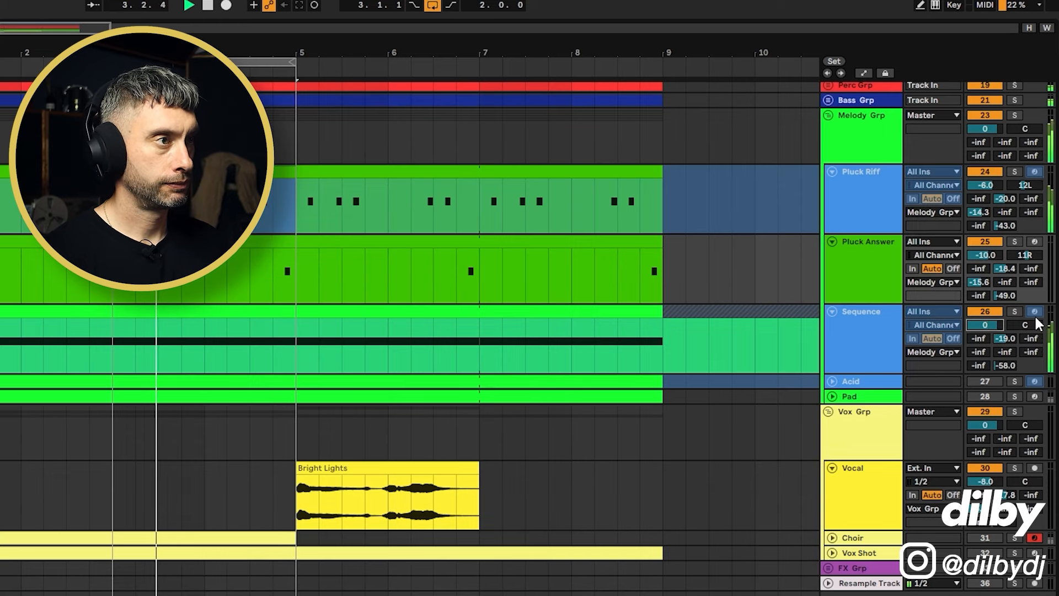
{"action": "key", "text": "Down"}
{"action": "key", "text": "Down"}
{"action": "key", "text": "Down"}
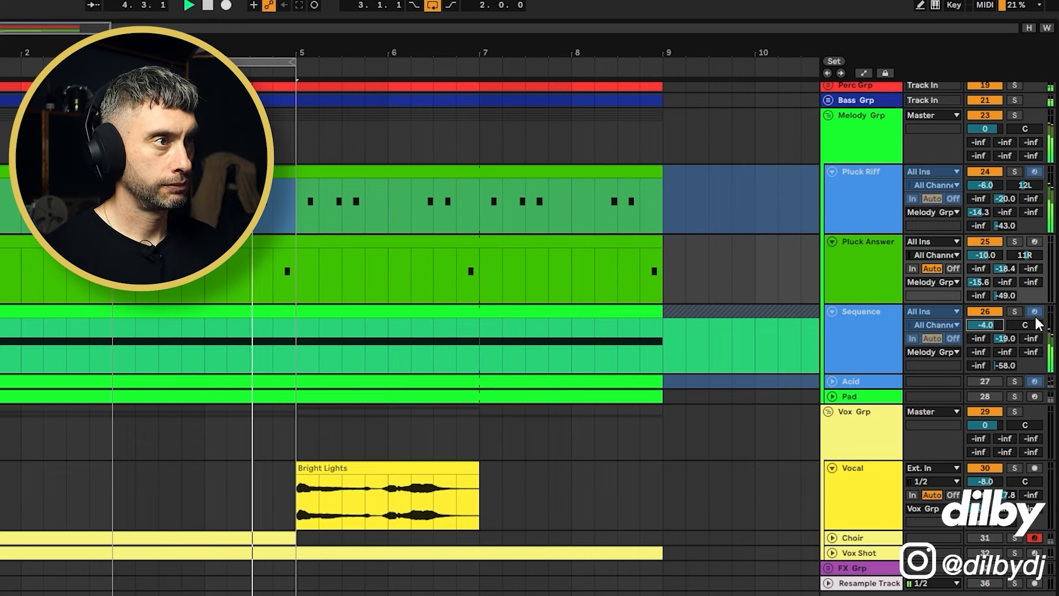
{"action": "key", "text": "Down"}
{"action": "key", "text": "Down"}
{"action": "key", "text": "Down"}
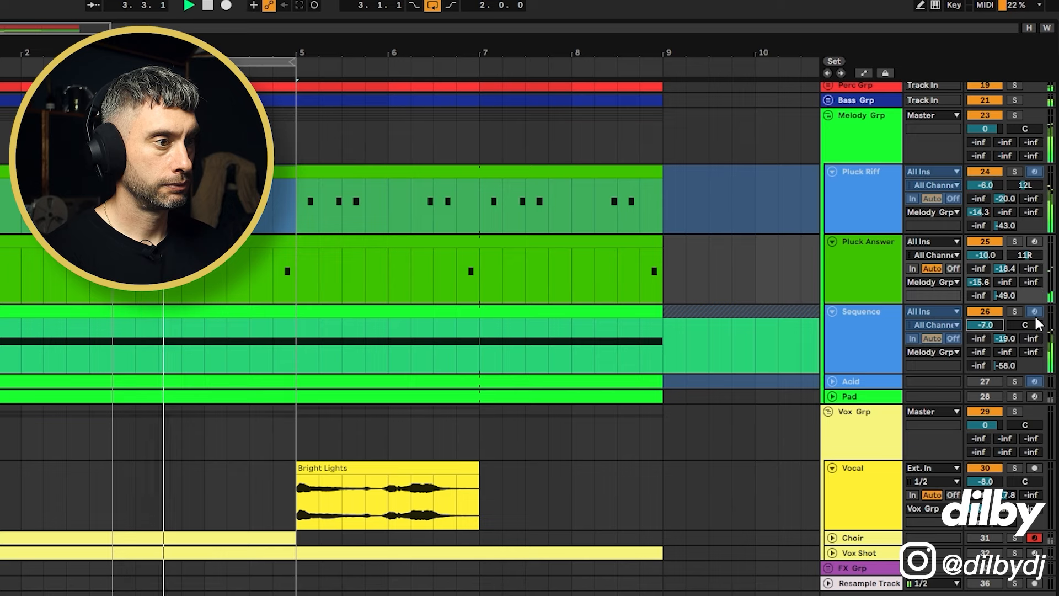
{"action": "key", "text": "Down"}
{"action": "key", "text": "Down"}
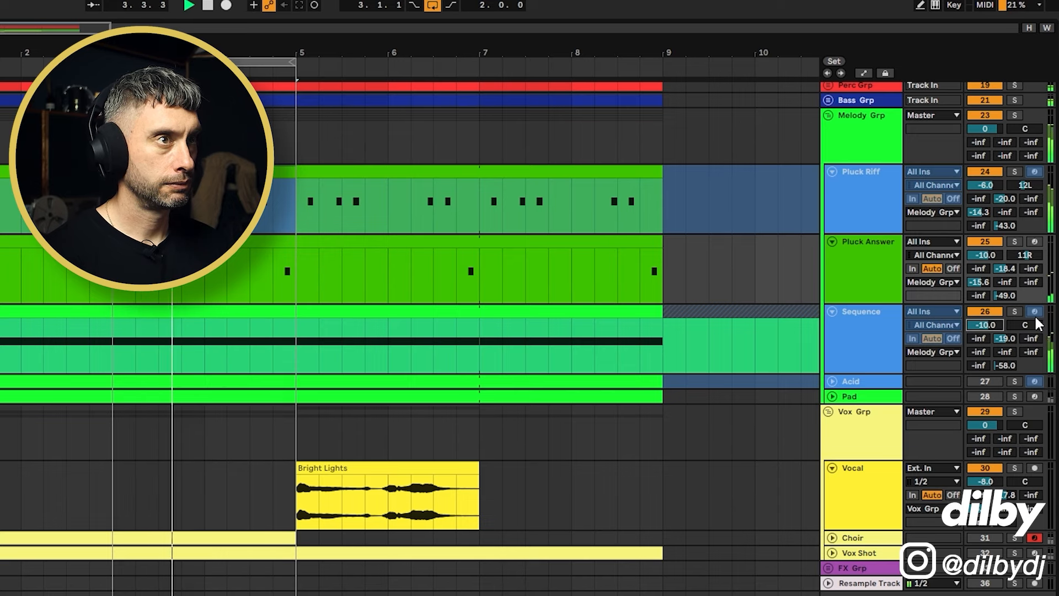
{"action": "key", "text": "Down"}
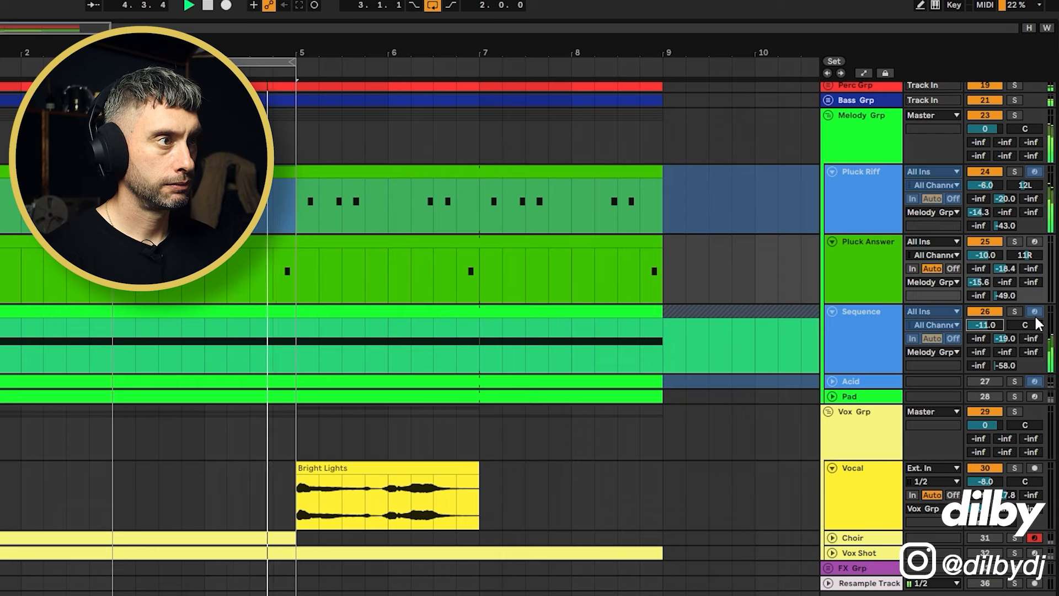
{"action": "key", "text": "space"}
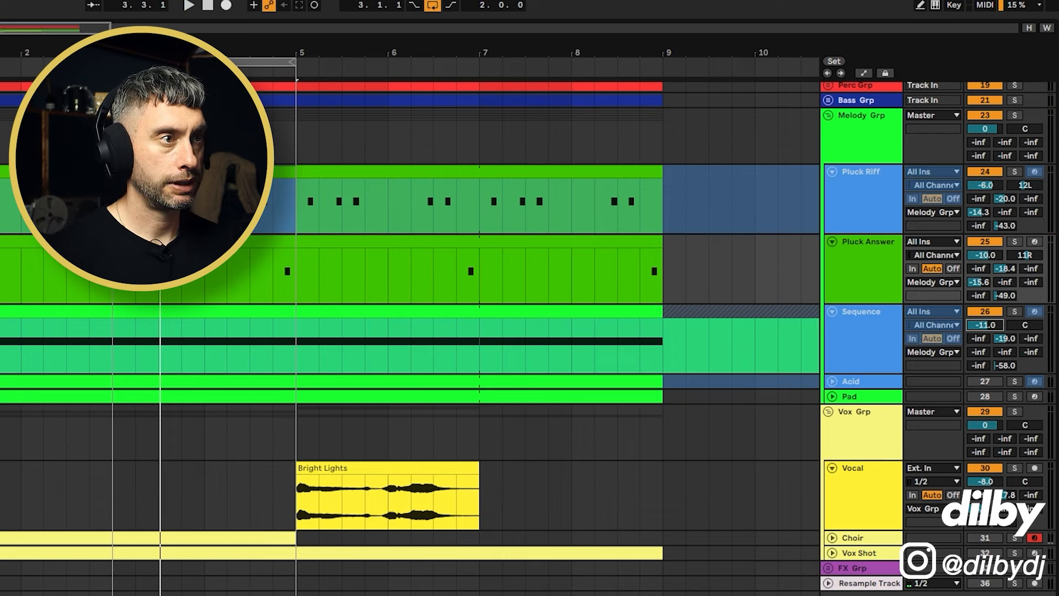
Step: Enter the balanced volume for the Sequence track, fold it and unfold the Pad track
{"action": "left_click", "coordinate": [386, 312]}
{"action": "left_click", "coordinate": [986, 326]}
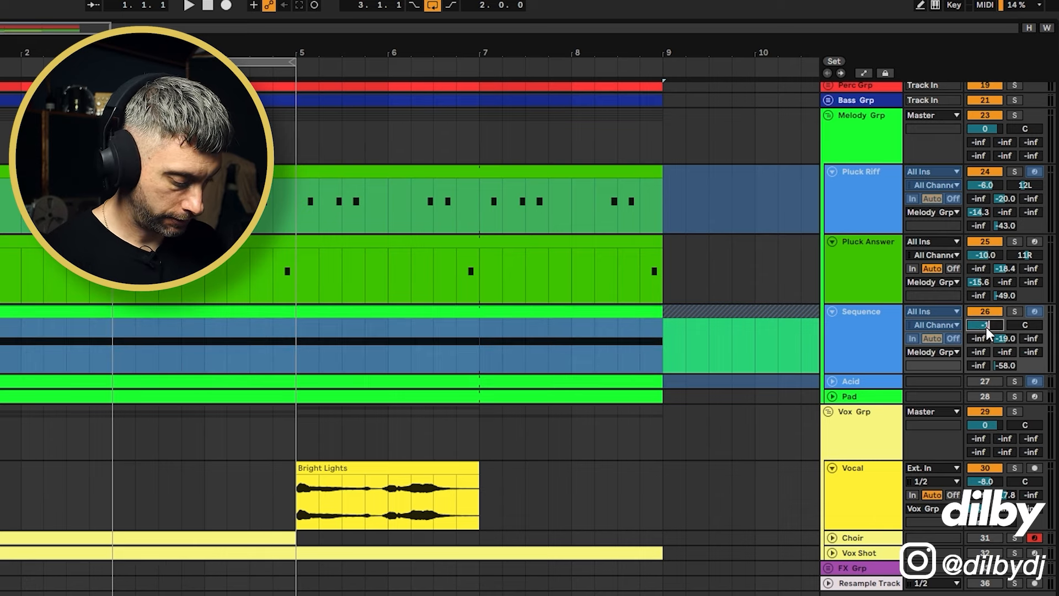
{"action": "left_click", "coordinate": [833, 311]}
{"action": "left_click", "coordinate": [831, 342]}
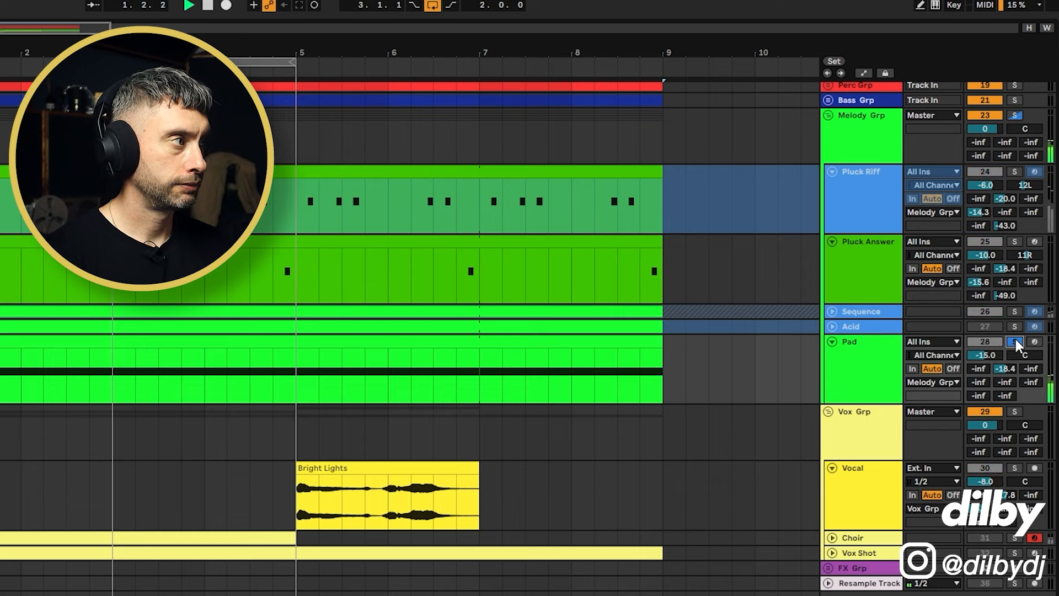
Step: Unsolo the Pad track and raise its volume gradually from -20 to -14 dB against the full loop
{"action": "left_click", "coordinate": [1015, 339]}
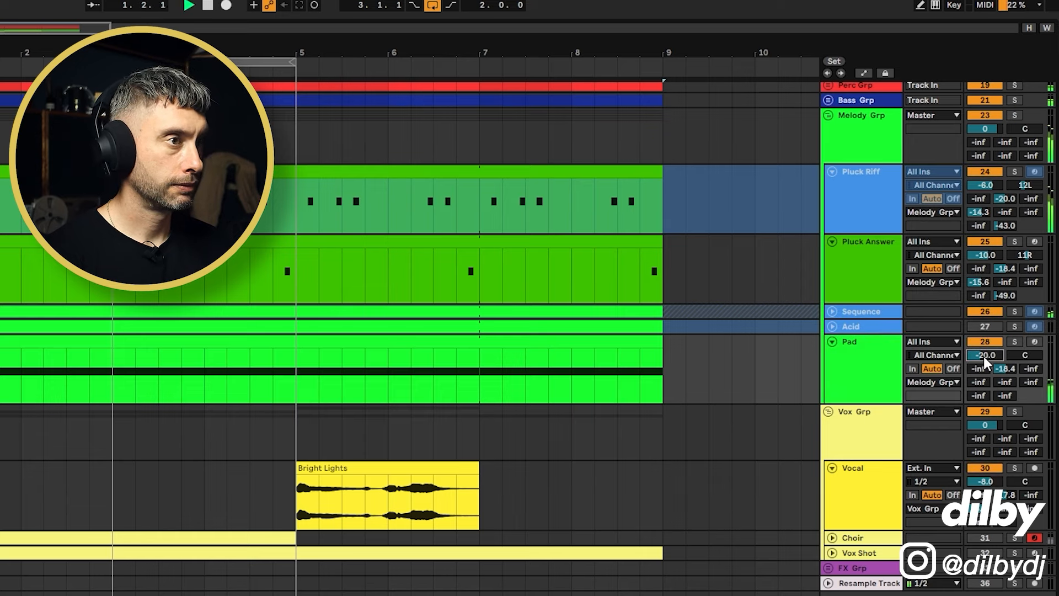
{"action": "key", "text": "Up"}
{"action": "key", "text": "Up"}
{"action": "key", "text": "Up"}
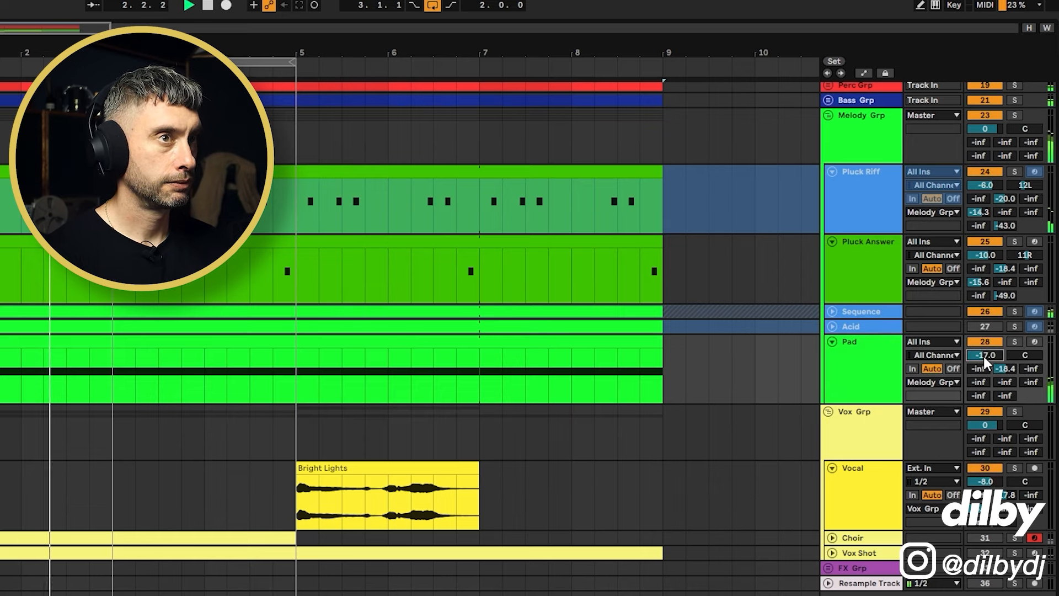
{"action": "key", "text": "Up"}
{"action": "key", "text": "Up"}
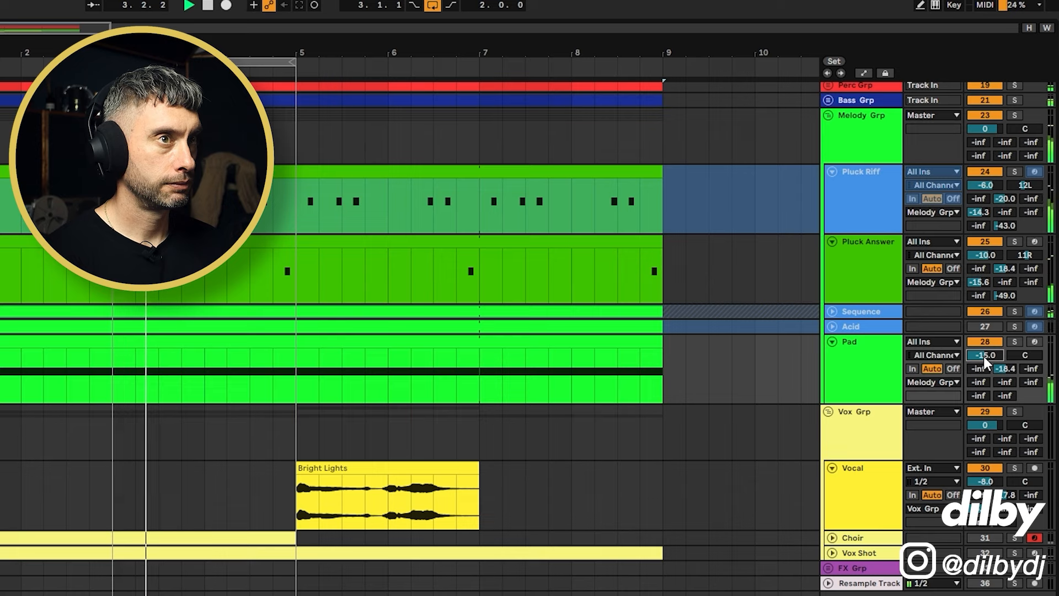
{"action": "key", "text": "Up"}
{"action": "key", "text": "Up"}
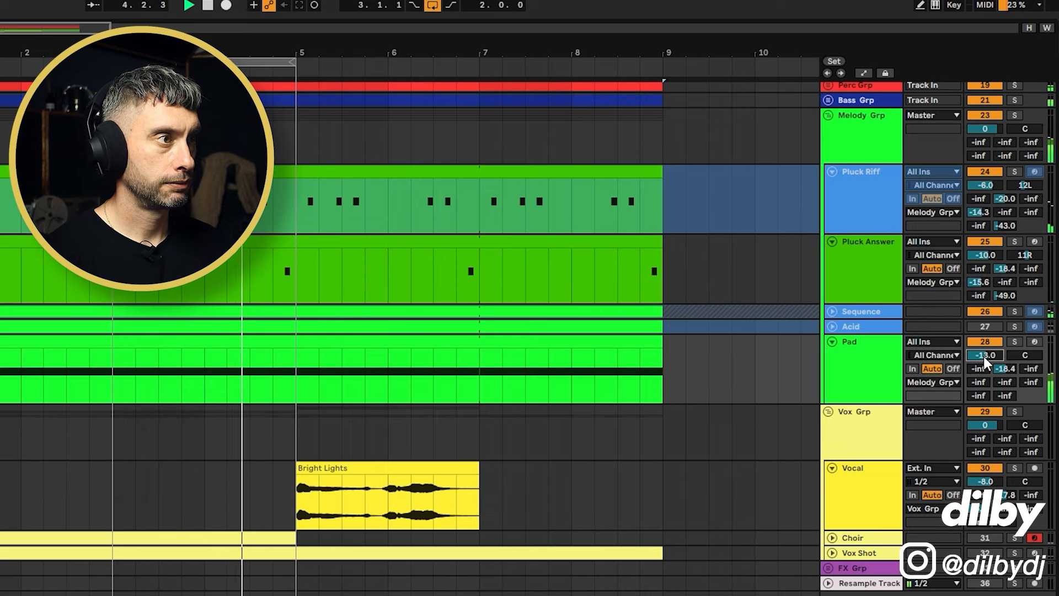
{"action": "key", "text": "Up"}
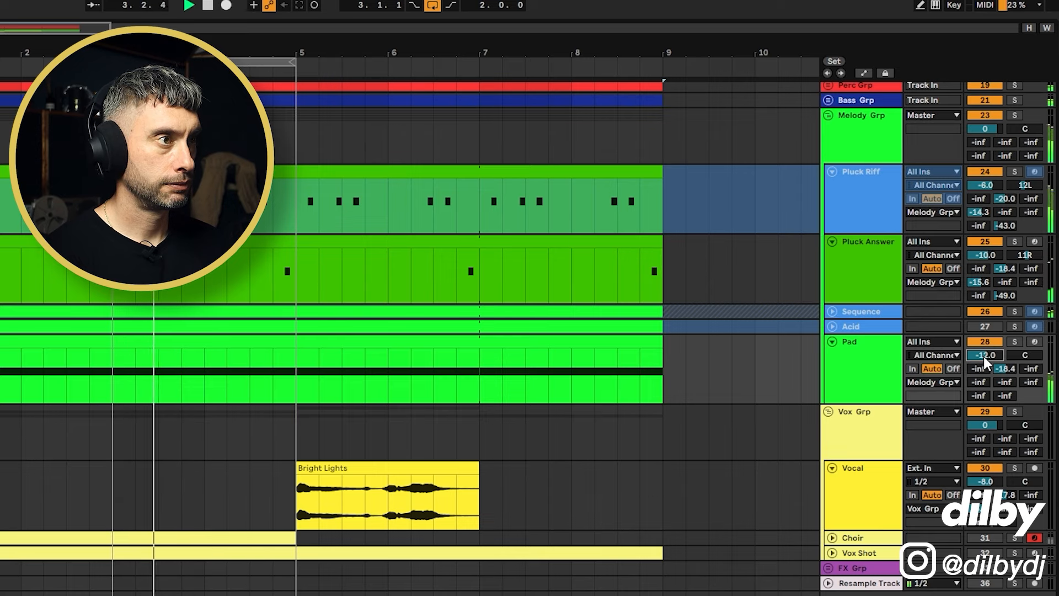
{"action": "key", "text": "Down"}
{"action": "key", "text": "Down"}
{"action": "key", "text": "Down"}
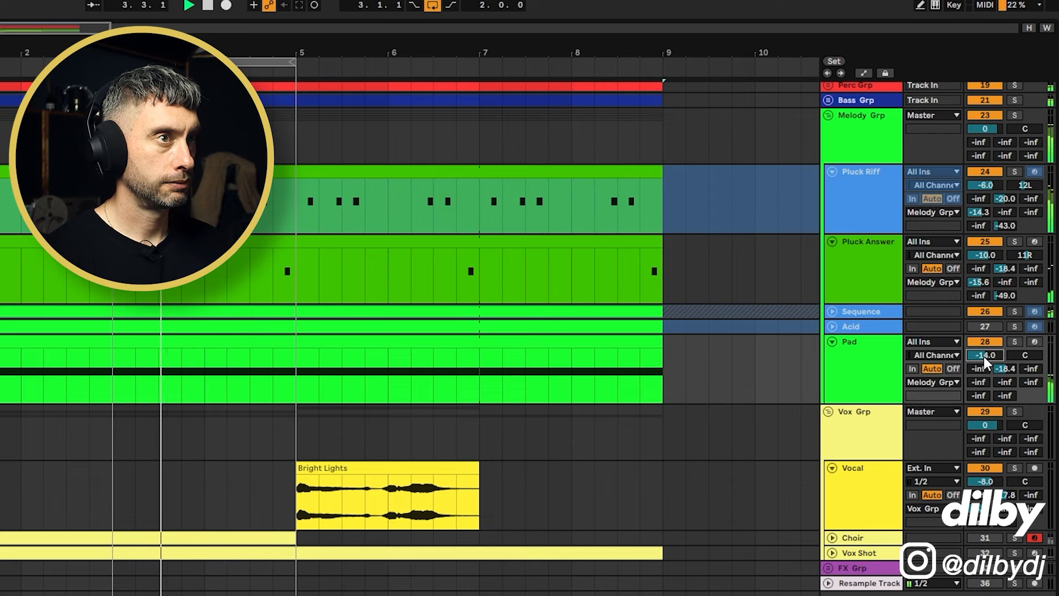
{"action": "key", "text": "Up"}
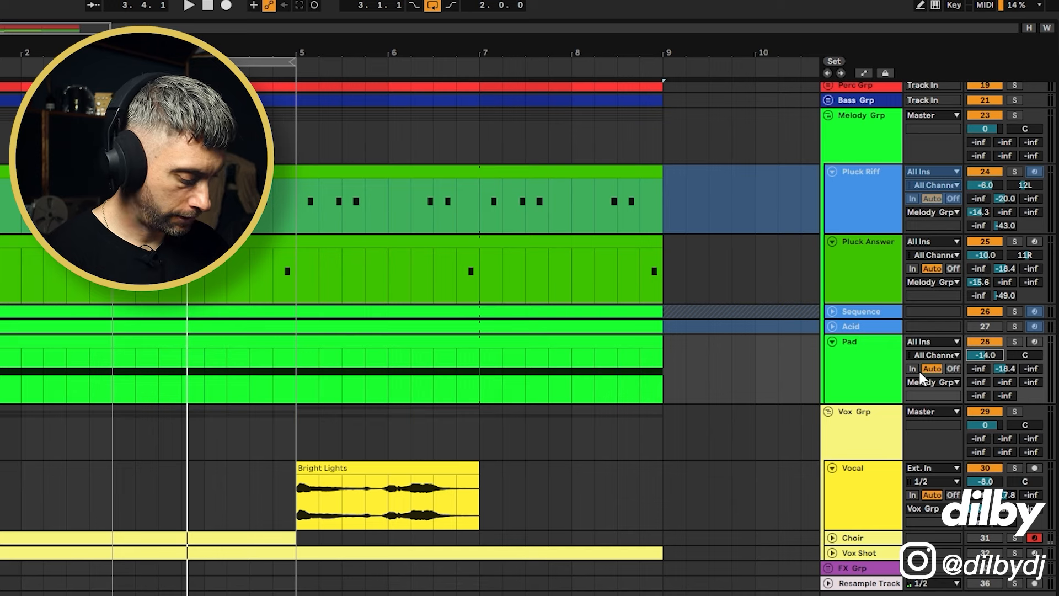
Step: Reset the Pad track's volume to 0 dB and lower it gradually to -14 dB while the loop plays
{"action": "type", "text": "0"}
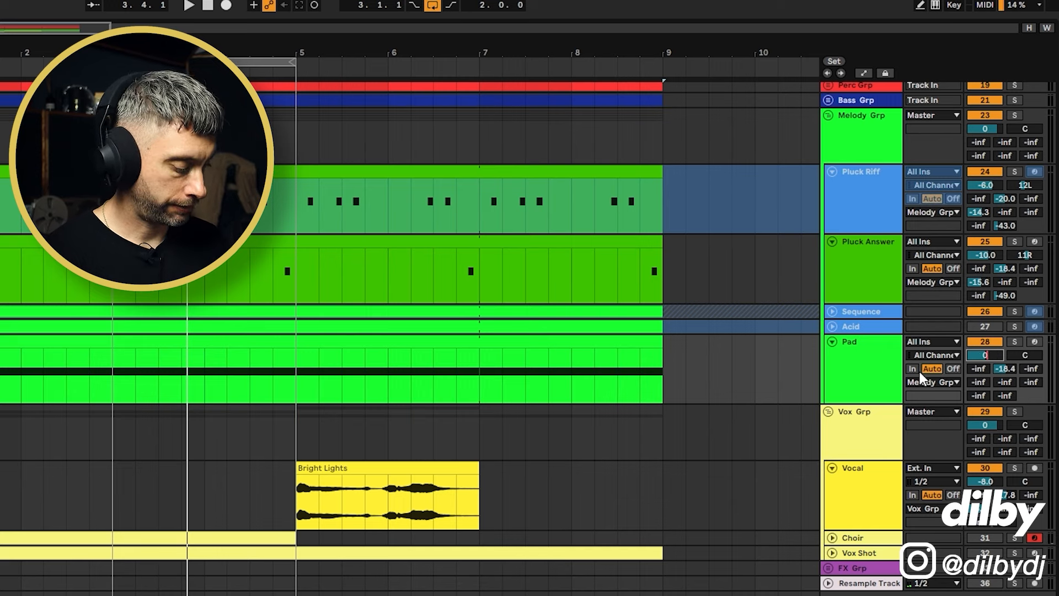
{"action": "key", "text": "Return"}
{"action": "key", "text": "space"}
{"action": "key", "text": "Down"}
{"action": "key", "text": "Down"}
{"action": "key", "text": "Down"}
{"action": "key", "text": "Down"}
{"action": "key", "text": "Down"}
{"action": "key", "text": "Down"}
{"action": "key", "text": "Down"}
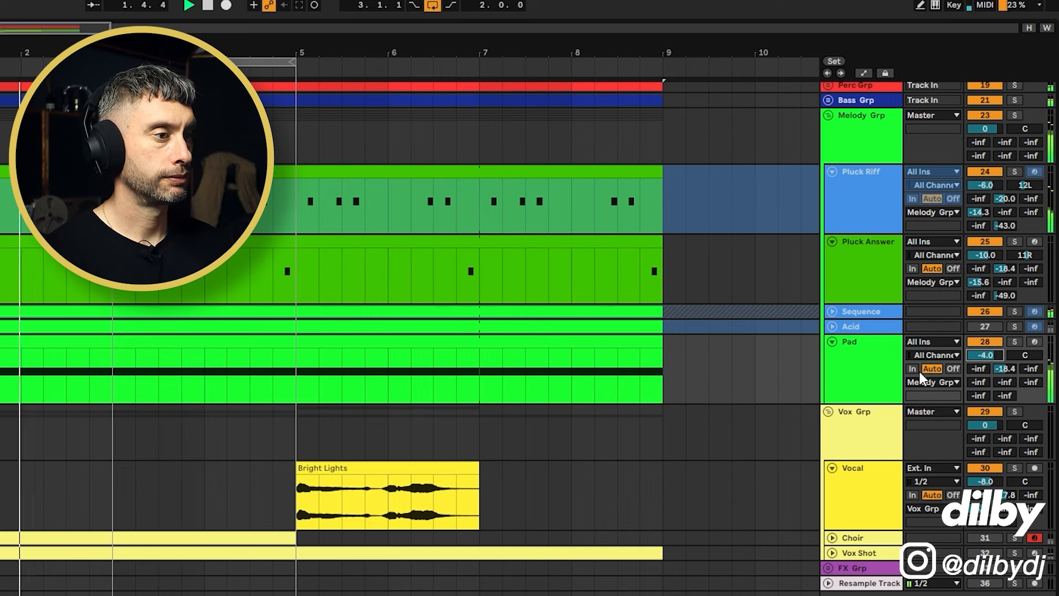
{"action": "key", "text": "Down"}
{"action": "key", "text": "Down"}
{"action": "key", "text": "Down"}
{"action": "key", "text": "Down"}
{"action": "key", "text": "Down"}
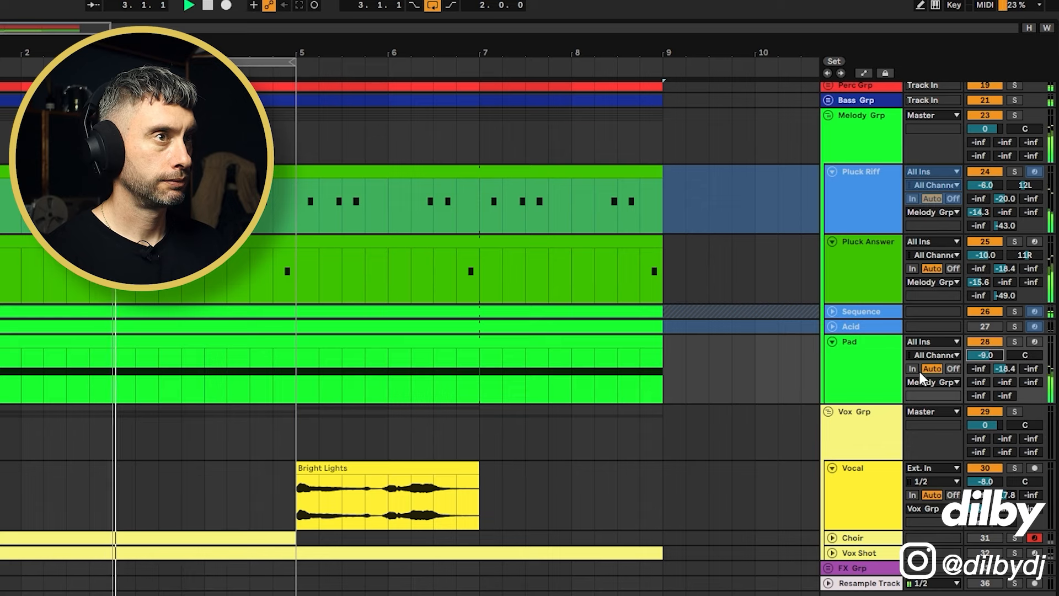
{"action": "key", "text": "Down"}
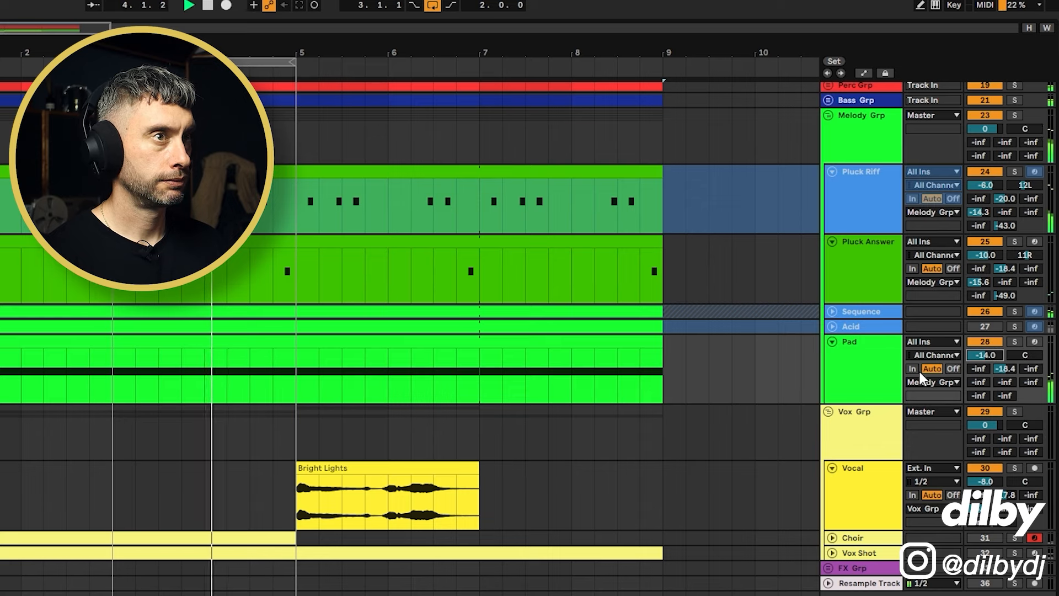
{"action": "key", "text": "Up"}
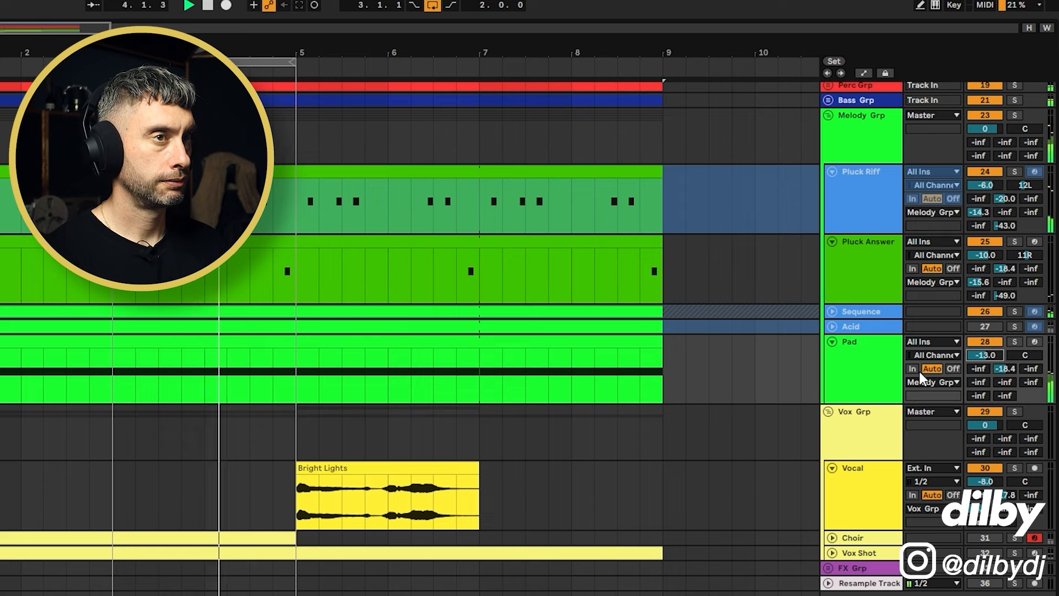
{"action": "key", "text": "Down"}
Step: Set the Pad track's volume to -14.5 dB, audition it in the loop, and reduce it to -15.5 dB
{"action": "type", "text": "-"}
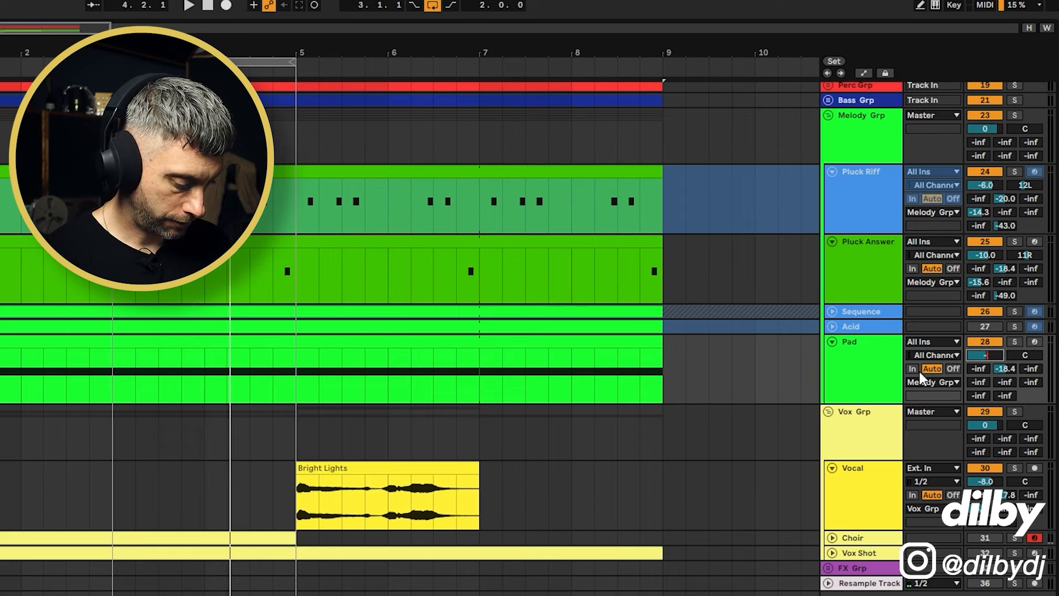
{"action": "type", "text": "14.5"}
{"action": "key", "text": "Return"}
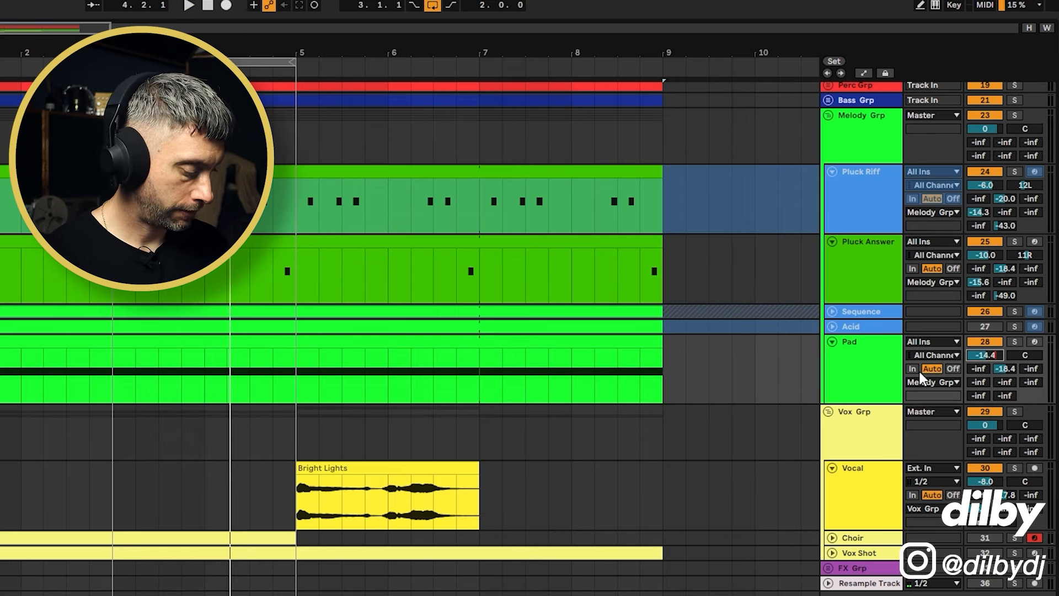
{"action": "key", "text": "space"}
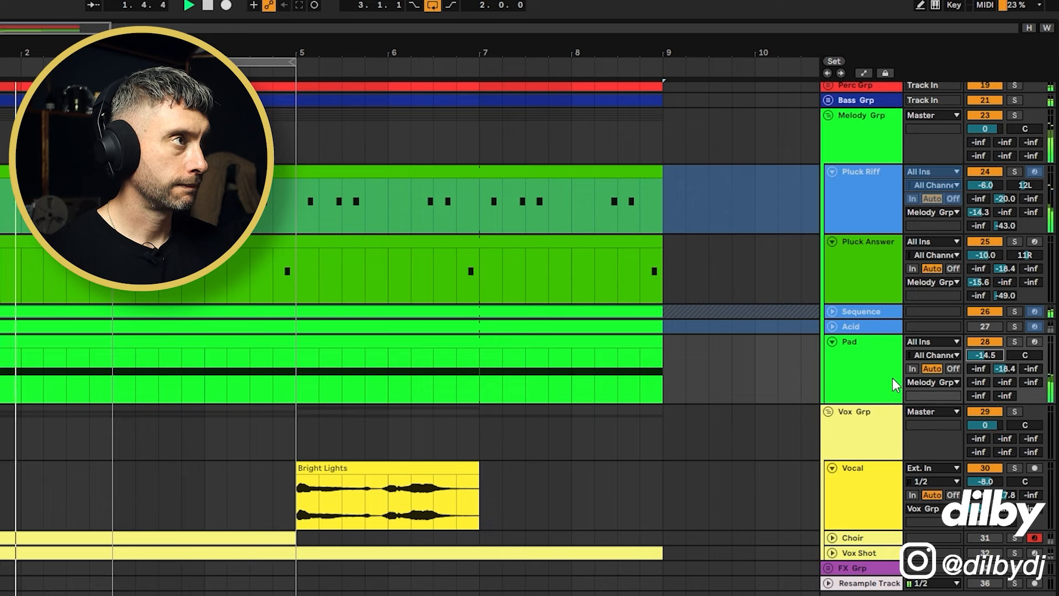
{"action": "key", "text": "space"}
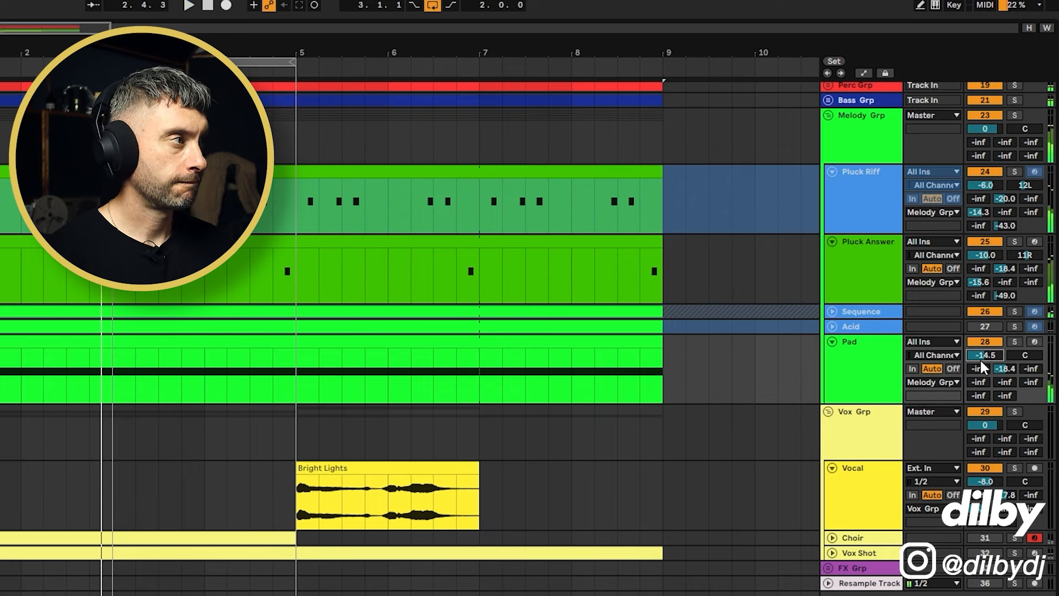
{"action": "key", "text": "Down"}
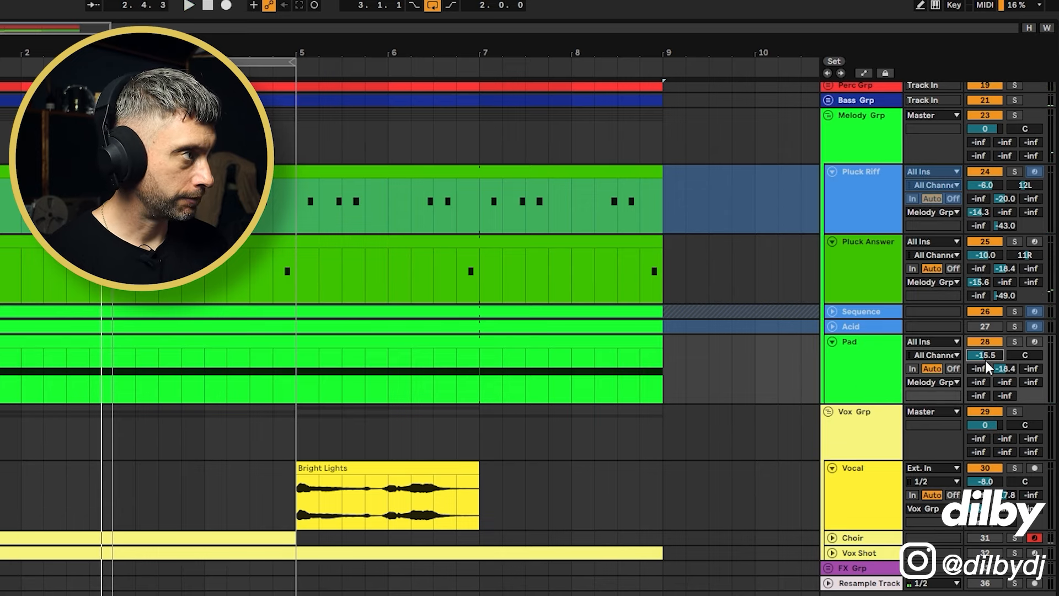
{"action": "key", "text": "space"}
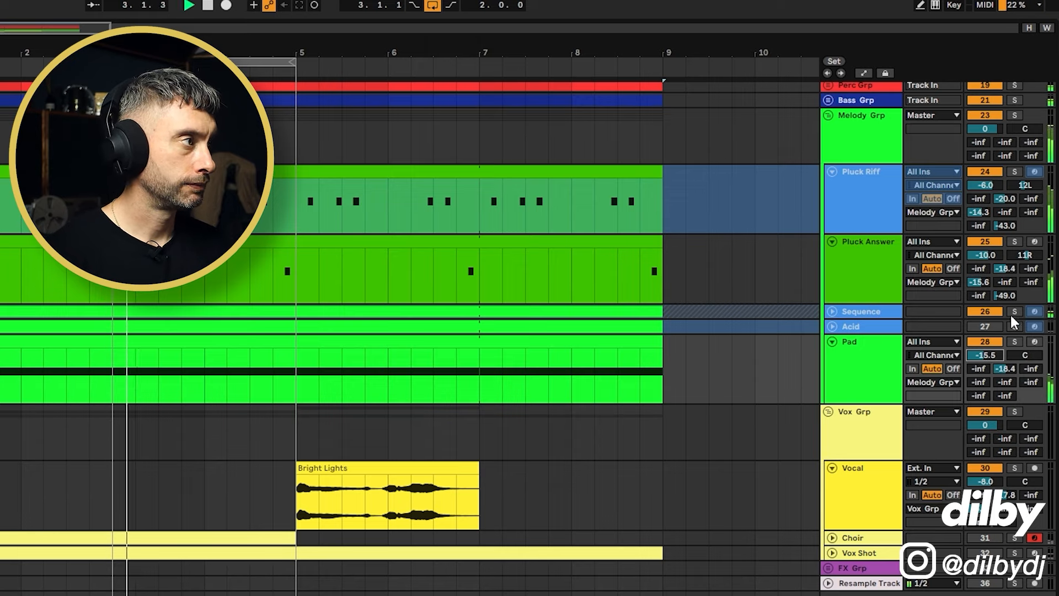
{"action": "key", "text": "space"}
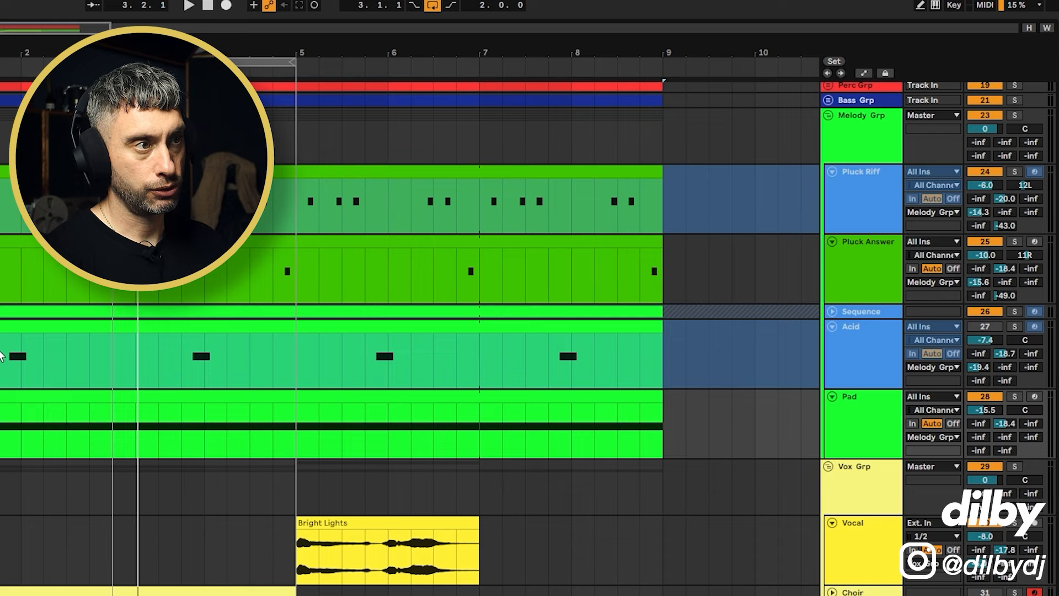
Step: Loop the bar from 3.3.1 around the Acid note, activate the Acid track and raise its volume to -3.1 dB
{"action": "left_click", "coordinate": [1, 356]}
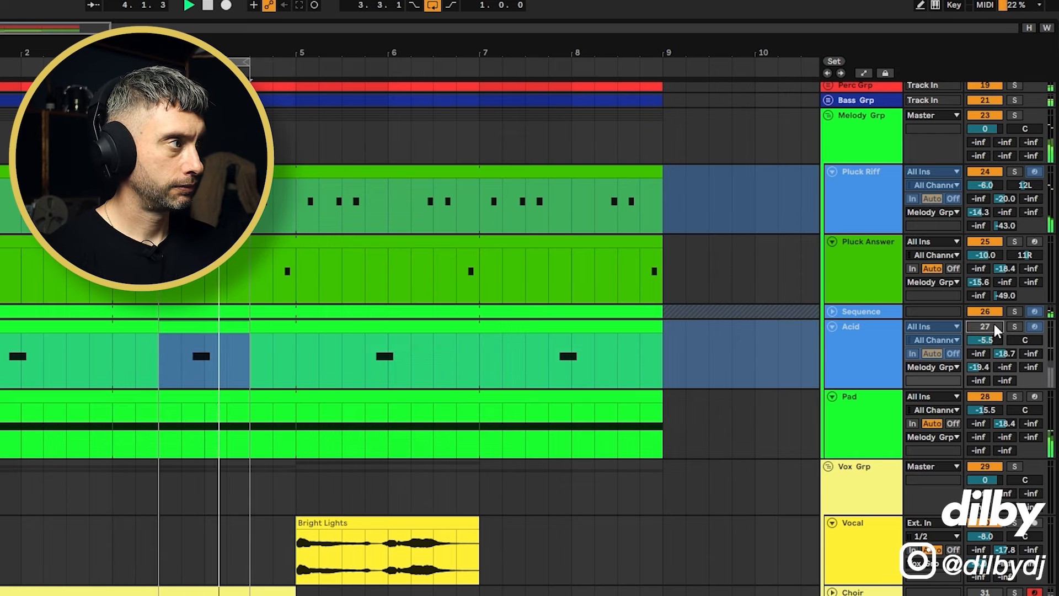
{"action": "left_click", "coordinate": [994, 327]}
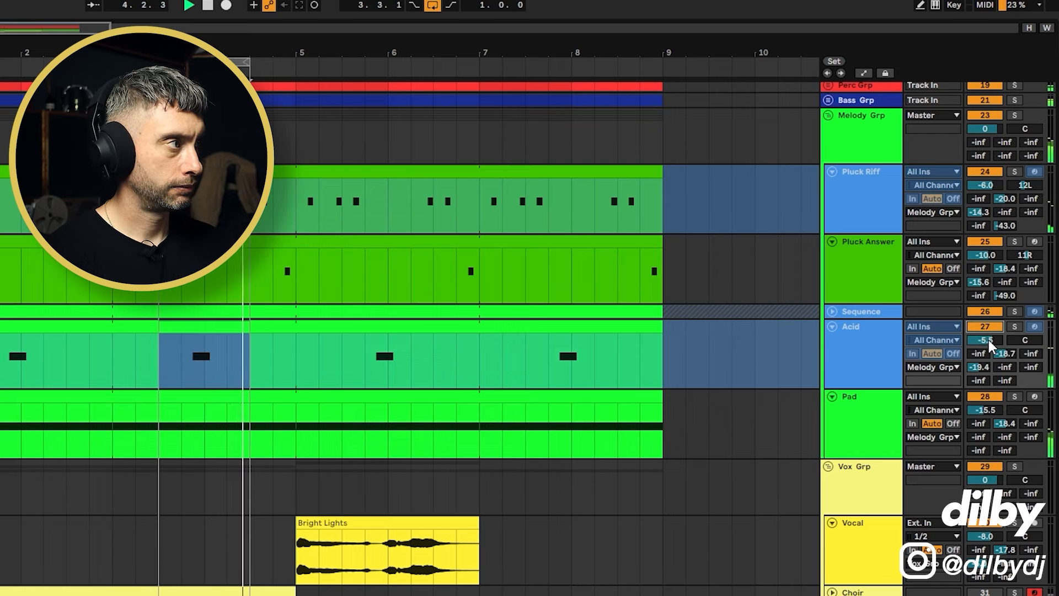
{"action": "left_click_drag", "start_coordinate": [992, 346], "coordinate": [991, 331]}
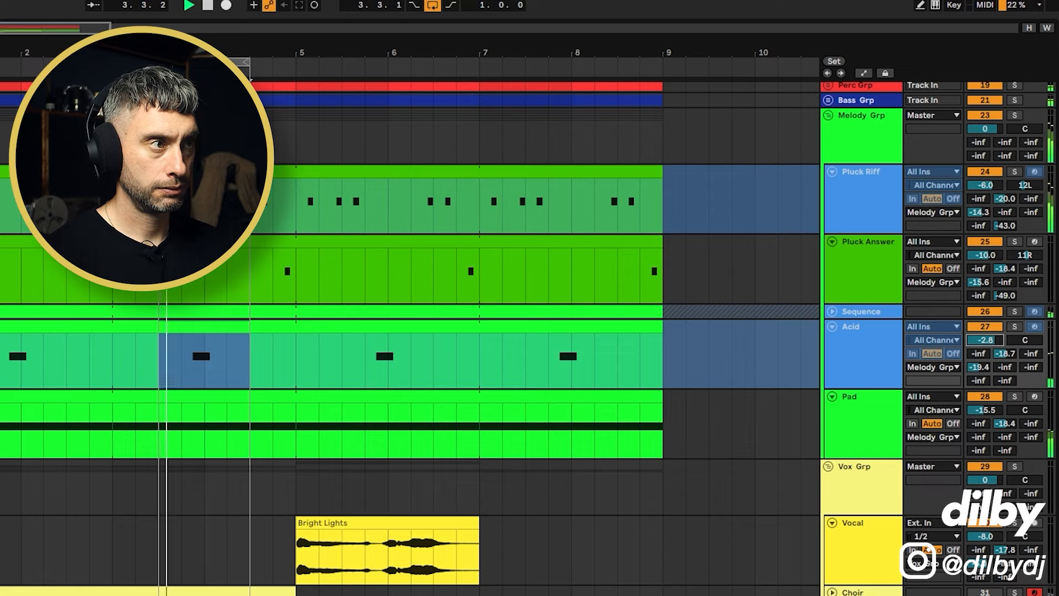
{"action": "left_click_drag", "start_coordinate": [990, 341], "coordinate": [990, 342]}
{"action": "key", "text": "space"}
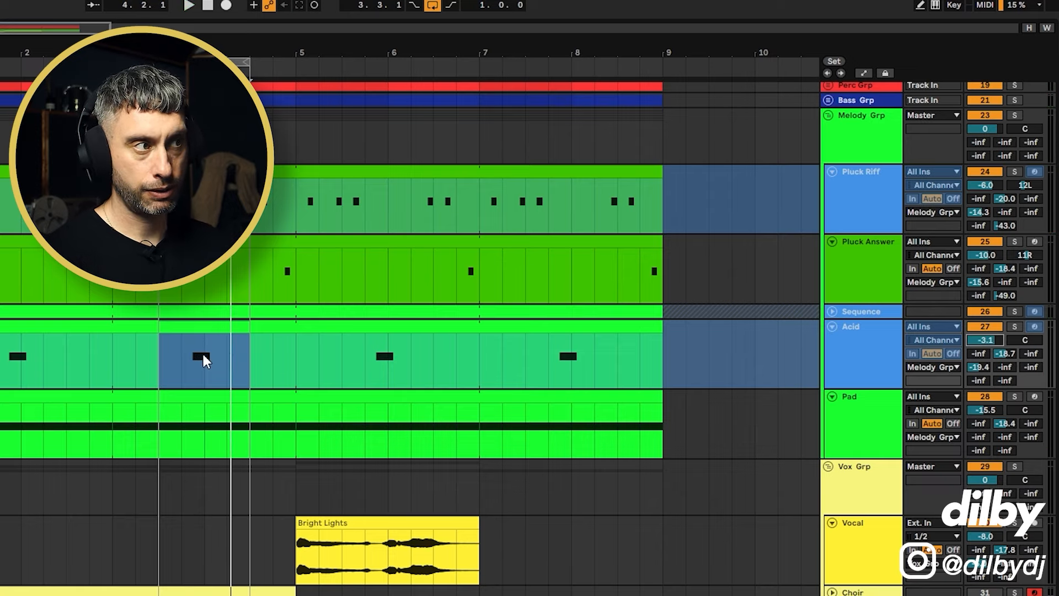
{"action": "left_click_drag", "start_coordinate": [191, 53], "coordinate": [207, 79]}
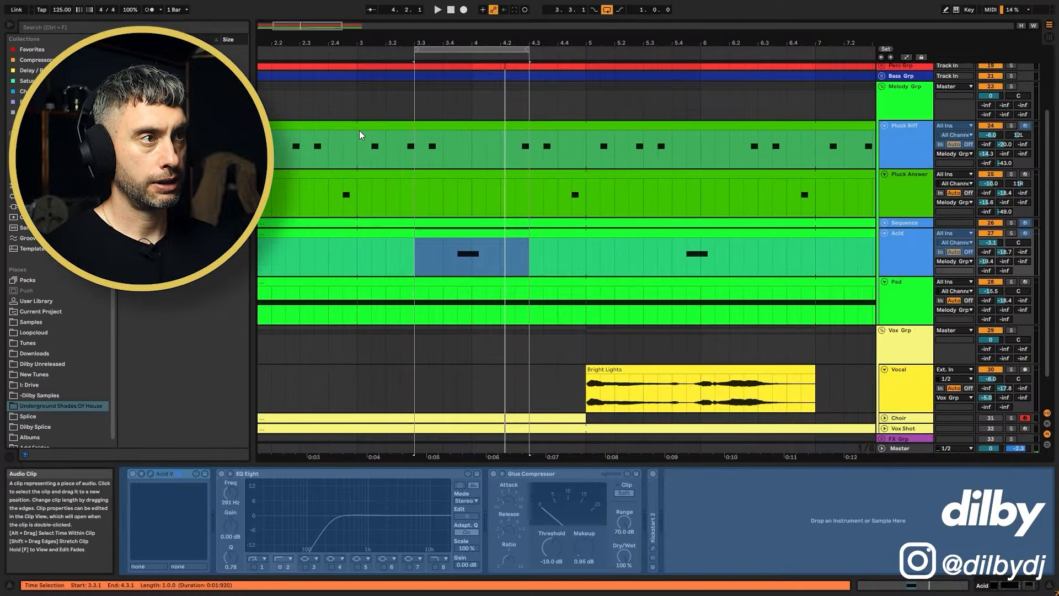
{"action": "left_click_drag", "start_coordinate": [359, 130], "coordinate": [584, 254]}
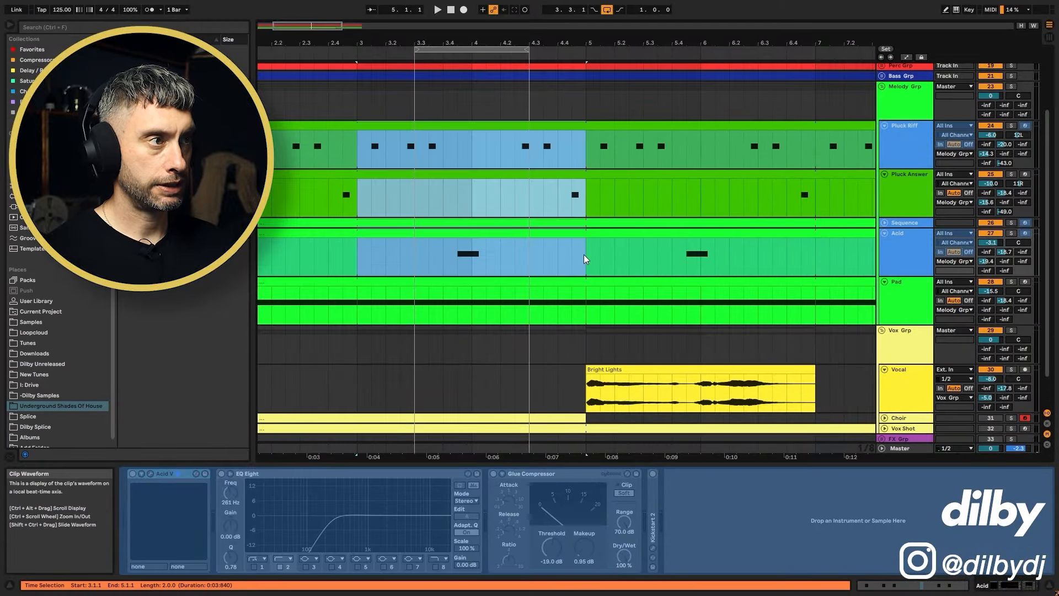
{"action": "left_click", "coordinate": [454, 152]}
{"action": "left_click_drag", "start_coordinate": [507, 154], "coordinate": [507, 155]}
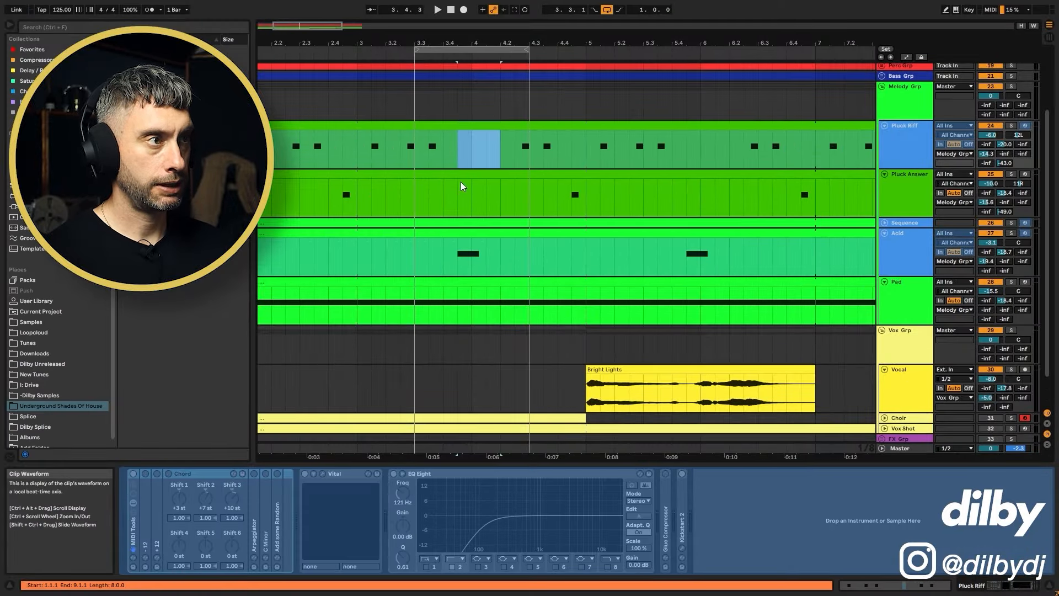
Step: Set the arrangement loop to four bars, from the start of bar 1 to the start of bar 5
{"action": "left_click_drag", "start_coordinate": [444, 44], "coordinate": [441, 21]}
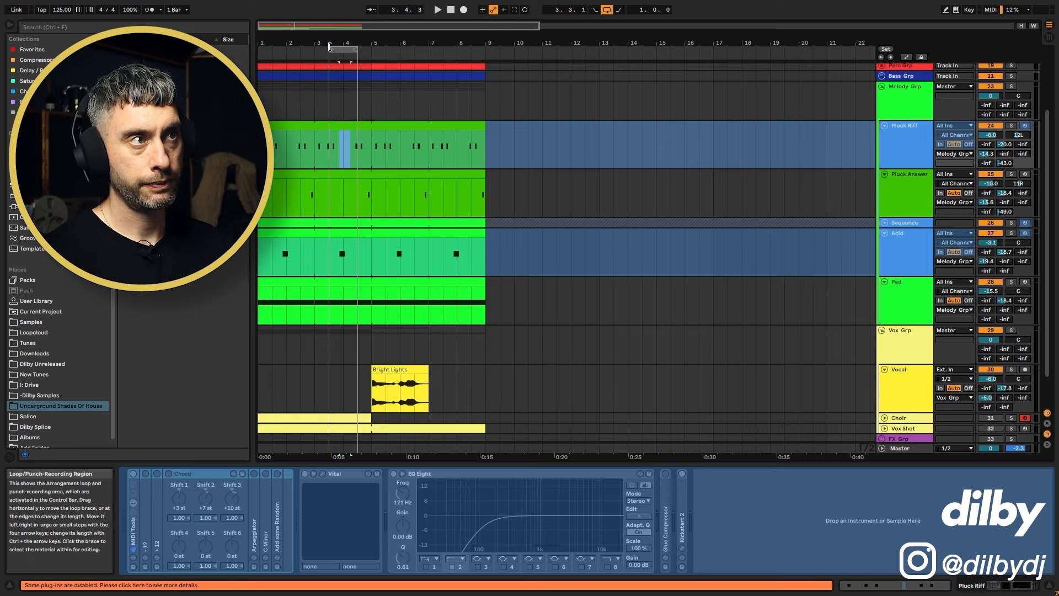
{"action": "left_click_drag", "start_coordinate": [331, 49], "coordinate": [261, 52]}
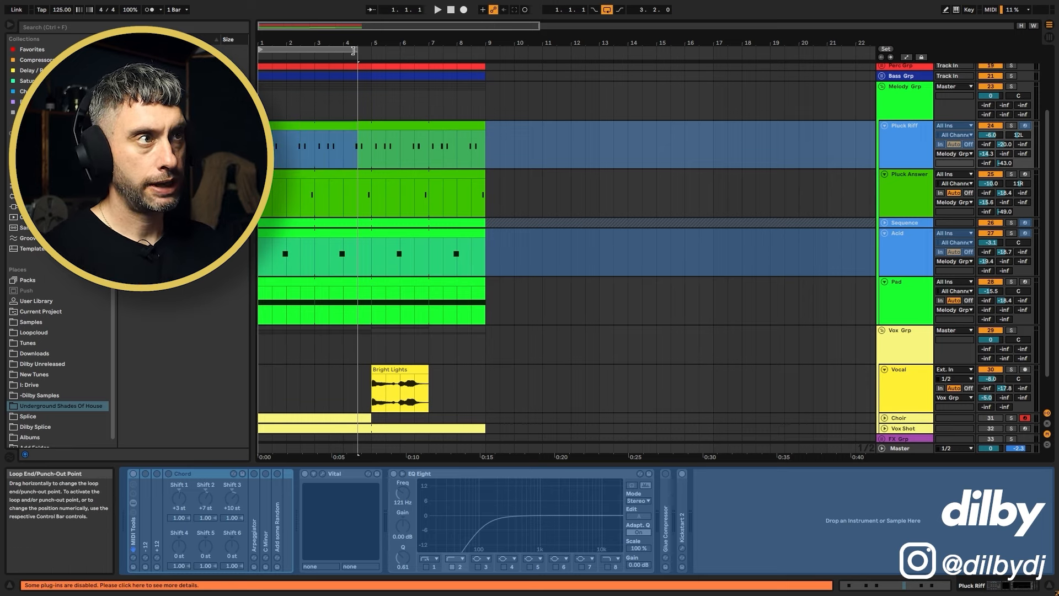
{"action": "left_click_drag", "start_coordinate": [354, 51], "coordinate": [371, 51]}
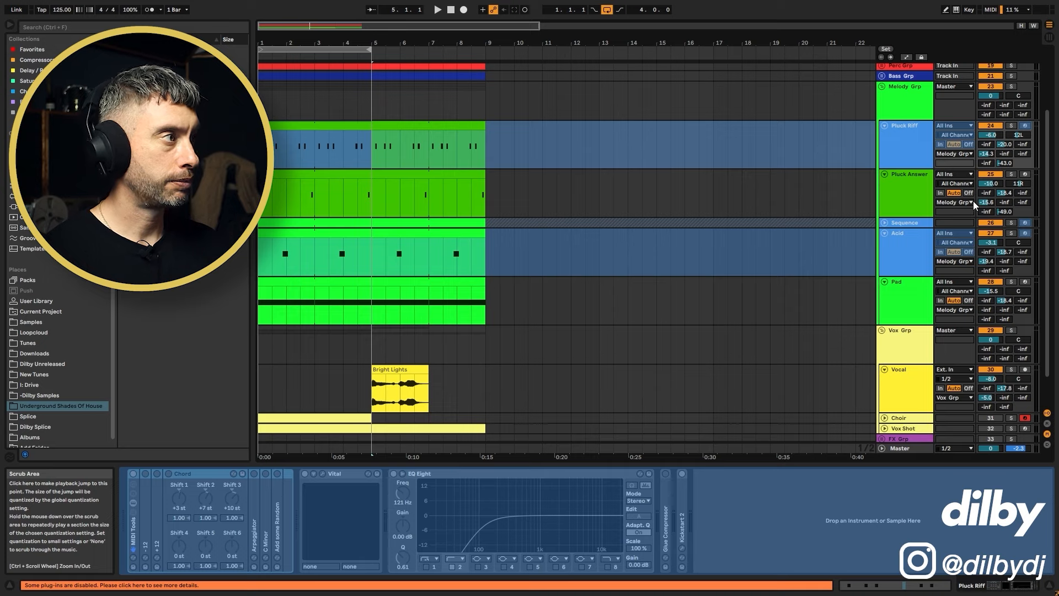
Step: Audition the four-bar loop and lower the Acid track's volume to -5.1 dB
{"action": "key", "text": "space"}
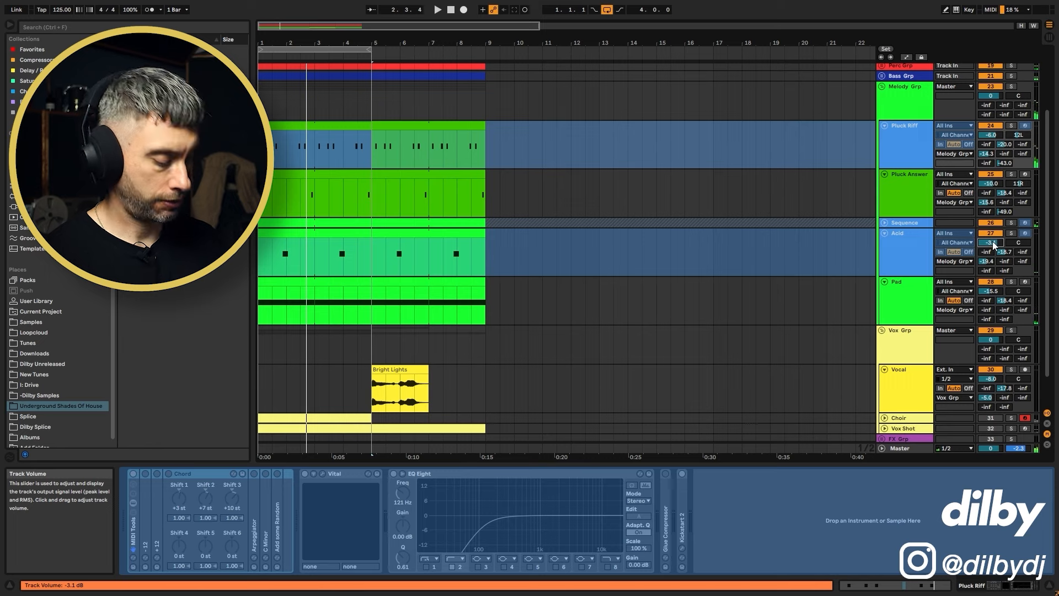
{"action": "key", "text": "space"}
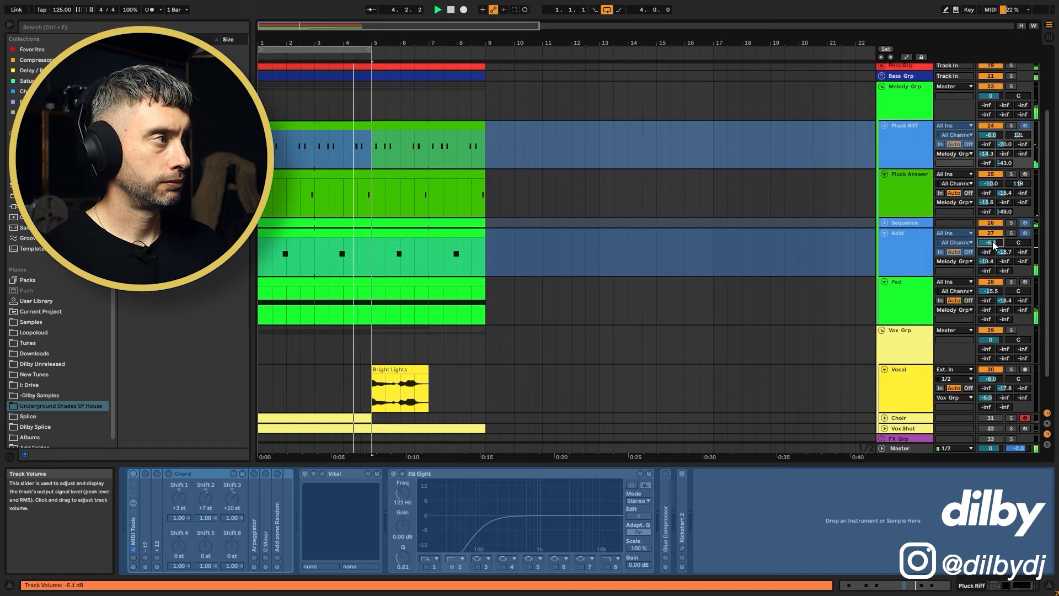
{"action": "key", "text": "space"}
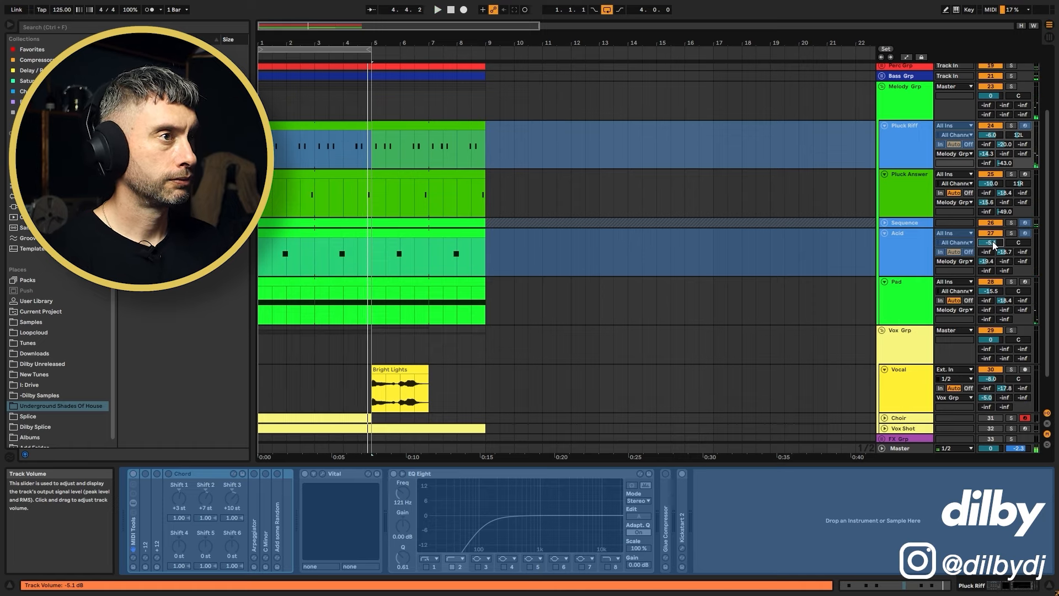
Step: Show the Pluck Riff track's panning automation and pan the second bar to 12R
{"action": "left_click_drag", "start_coordinate": [362, 41], "coordinate": [362, 92]}
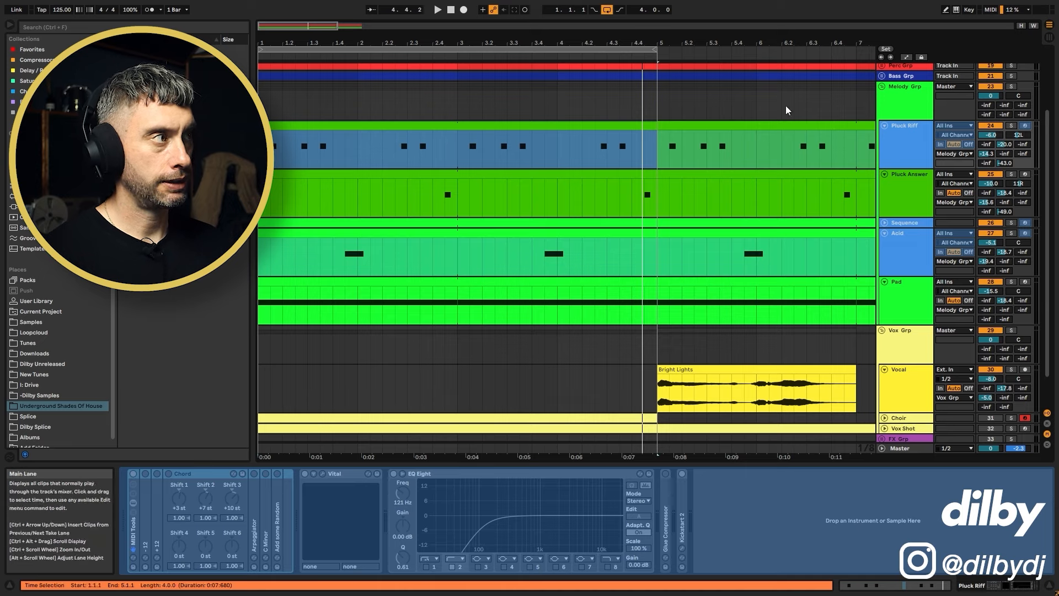
{"action": "left_click", "coordinate": [1020, 136]}
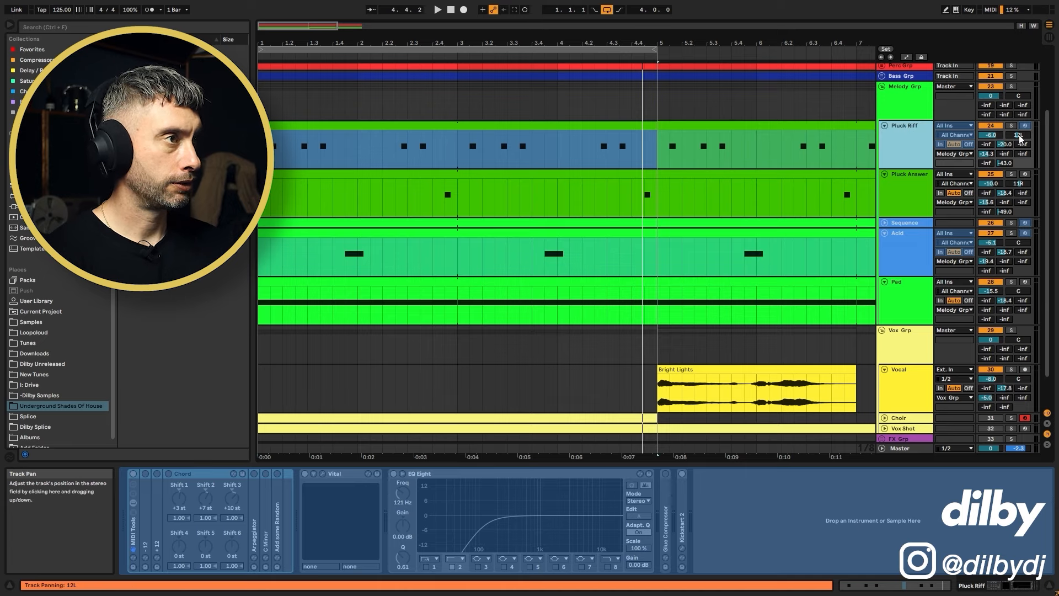
{"action": "key", "text": "a"}
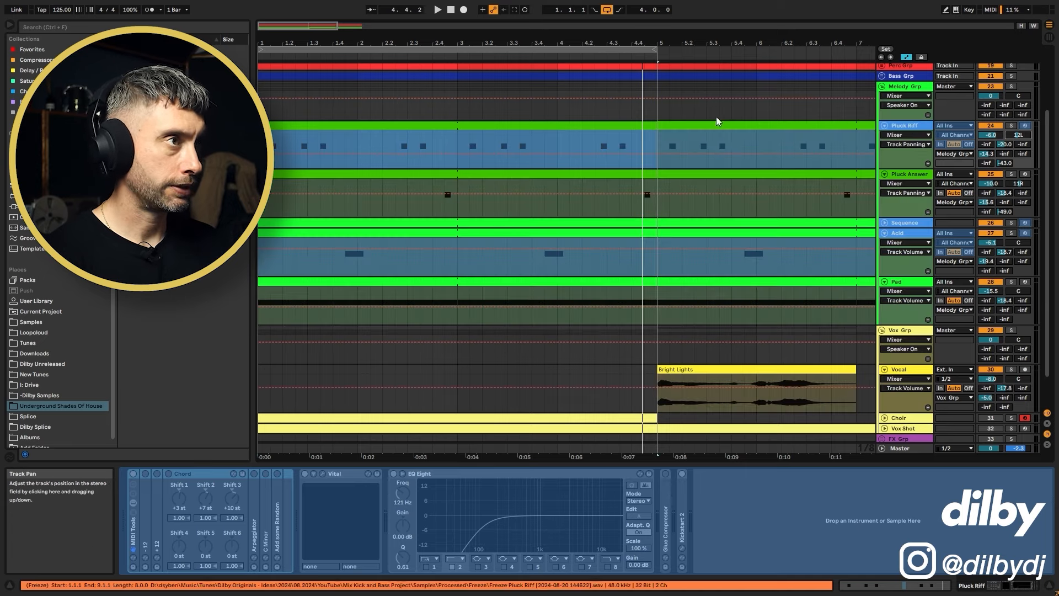
{"action": "left_click_drag", "start_coordinate": [445, 42], "coordinate": [444, 33]}
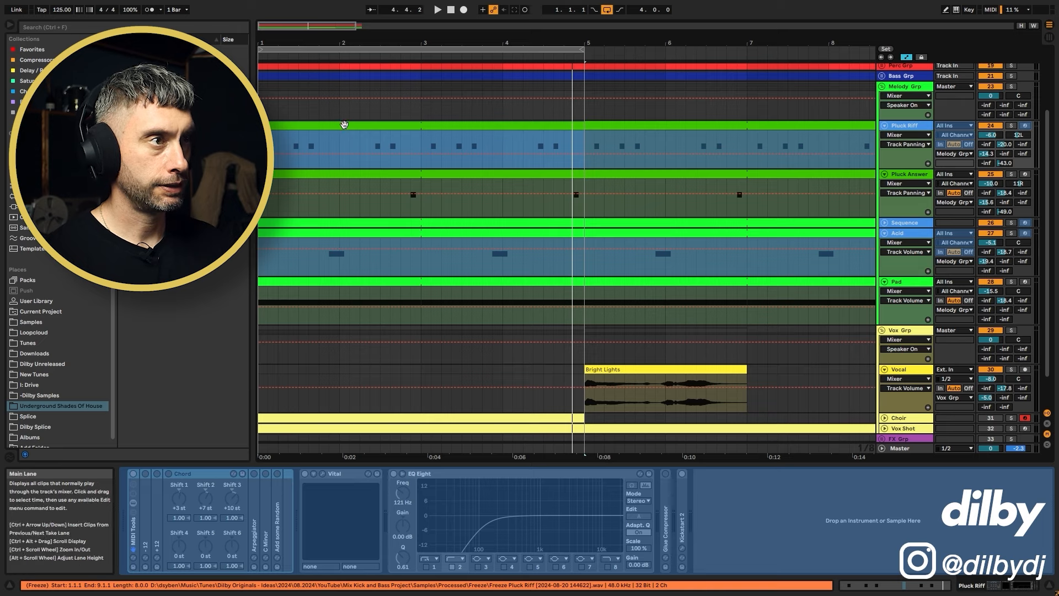
{"action": "left_click_drag", "start_coordinate": [341, 138], "coordinate": [392, 148]}
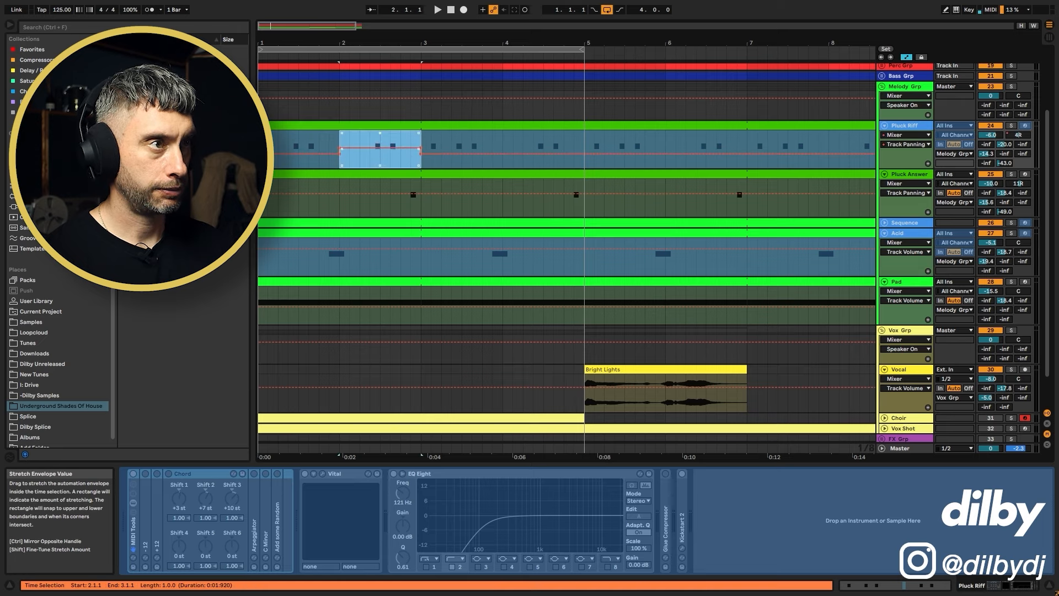
{"action": "scroll", "coordinate": [309, 271], "scroll_direction": "down", "scroll_amount": 2}
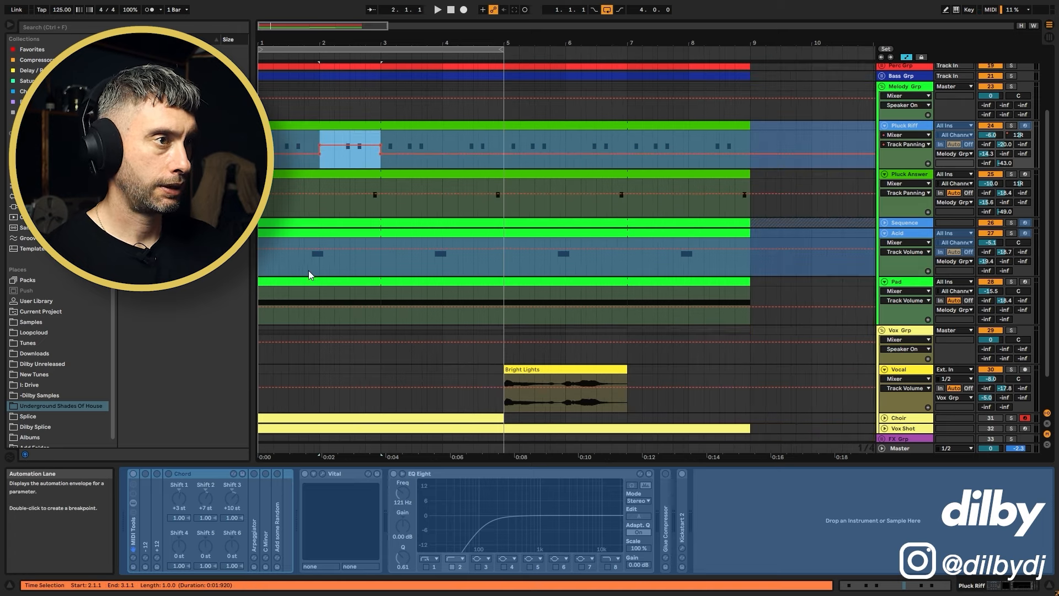
Step: Pan the Acid track to 13R and the Pluck Answer track to 11L, and return to the start of the loop
{"action": "left_click", "coordinate": [298, 262]}
{"action": "left_click_drag", "start_coordinate": [306, 268], "coordinate": [334, 268]}
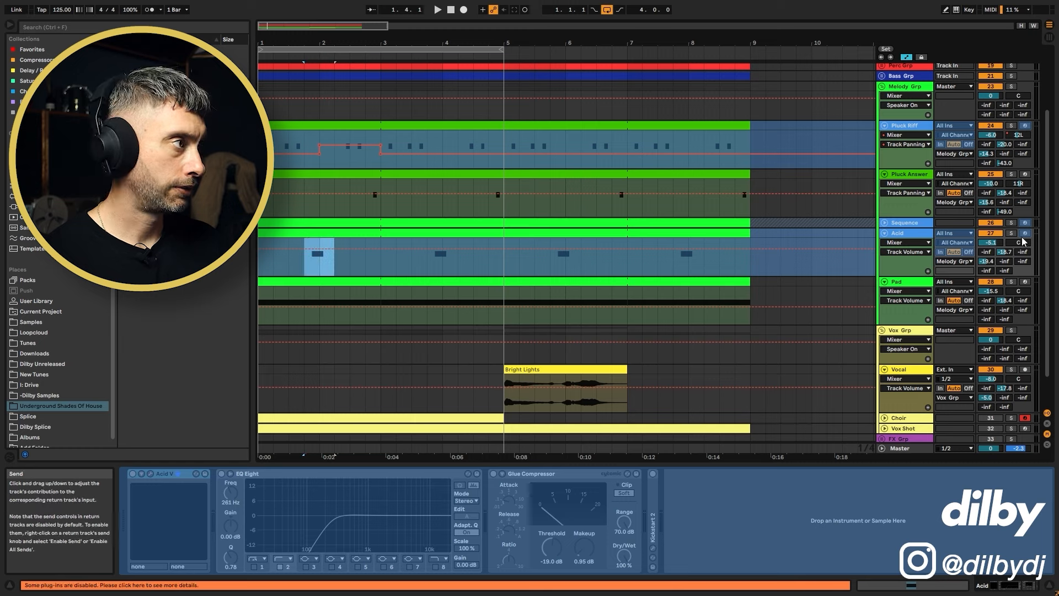
{"action": "left_click_drag", "start_coordinate": [1019, 243], "coordinate": [1019, 241]}
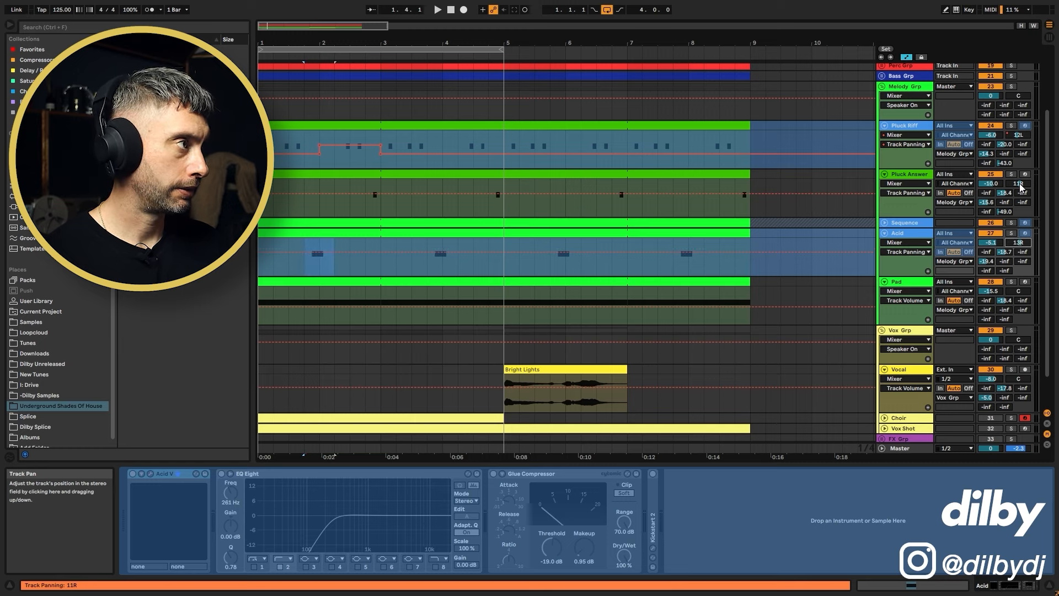
{"action": "left_click_drag", "start_coordinate": [1022, 187], "coordinate": [1022, 197]}
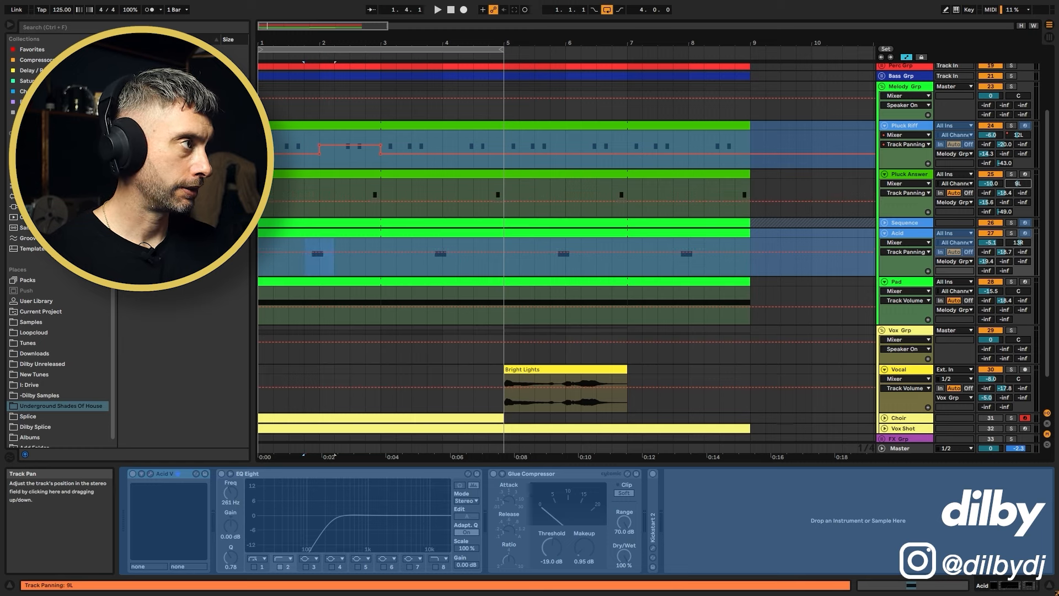
{"action": "key", "text": "Home"}
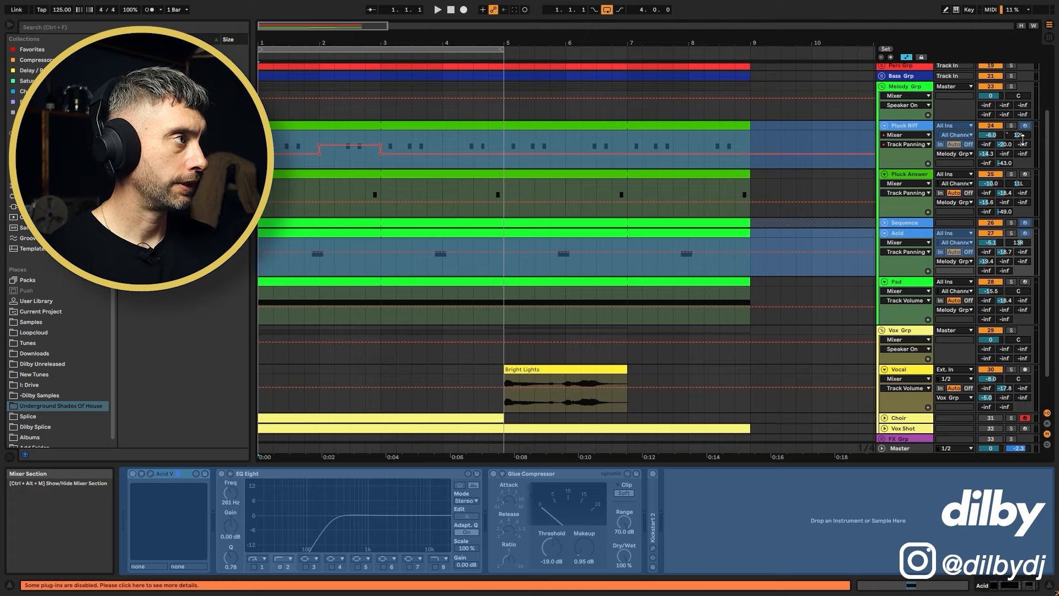
Step: Repeat the Pluck Riff track's alternating panning pattern through bar 8, extend the loop to eight bars and audition it
{"action": "left_click_drag", "start_coordinate": [259, 141], "coordinate": [381, 141]}
{"action": "key", "text": "ctrl+d"}
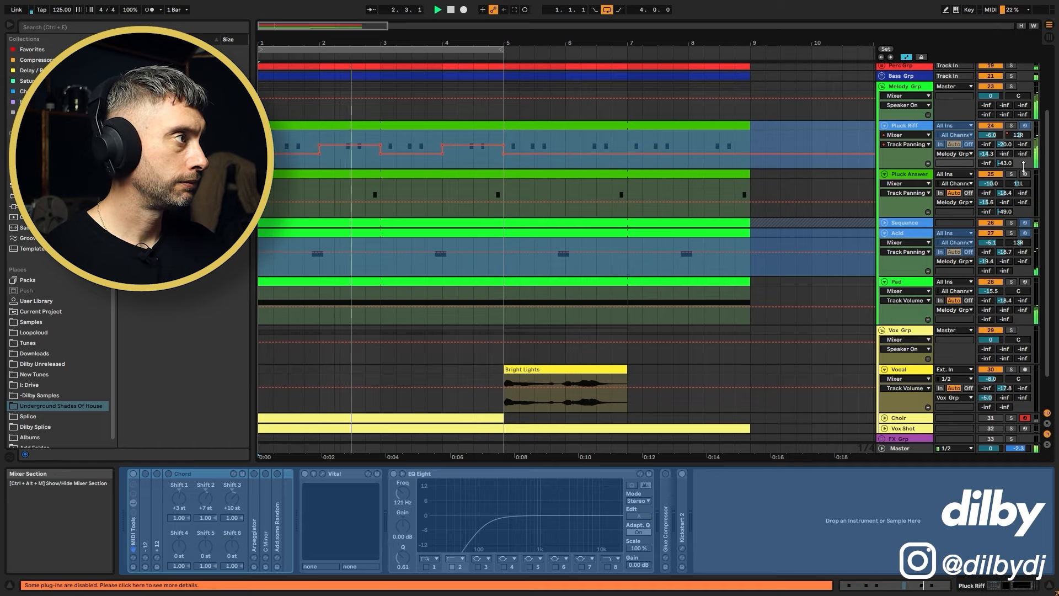
{"action": "key", "text": "space"}
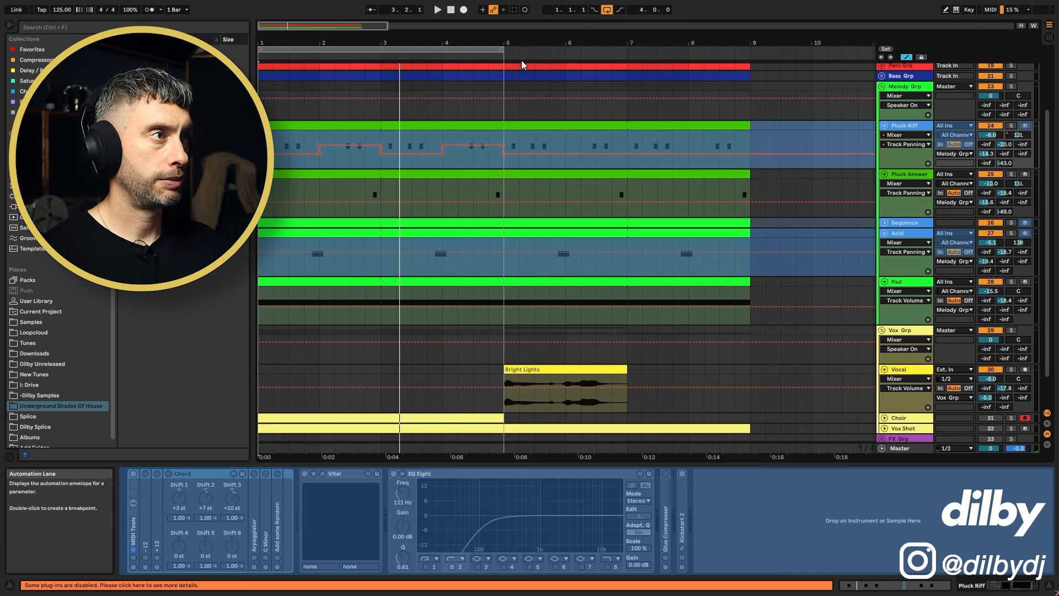
{"action": "left_click_drag", "start_coordinate": [259, 159], "coordinate": [501, 155]}
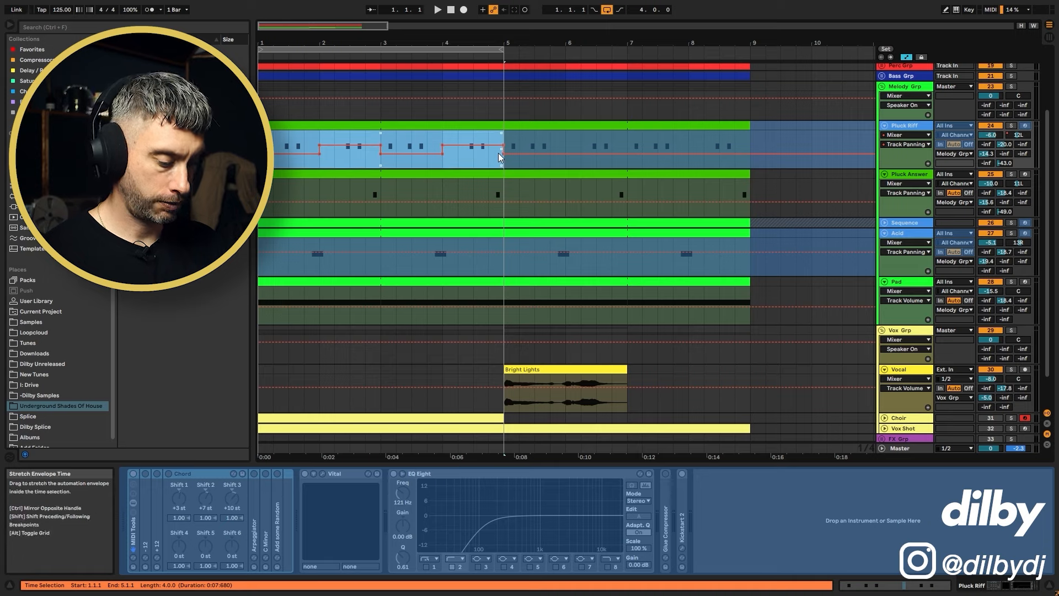
{"action": "key", "text": "ctrl+d"}
{"action": "key", "text": "space"}
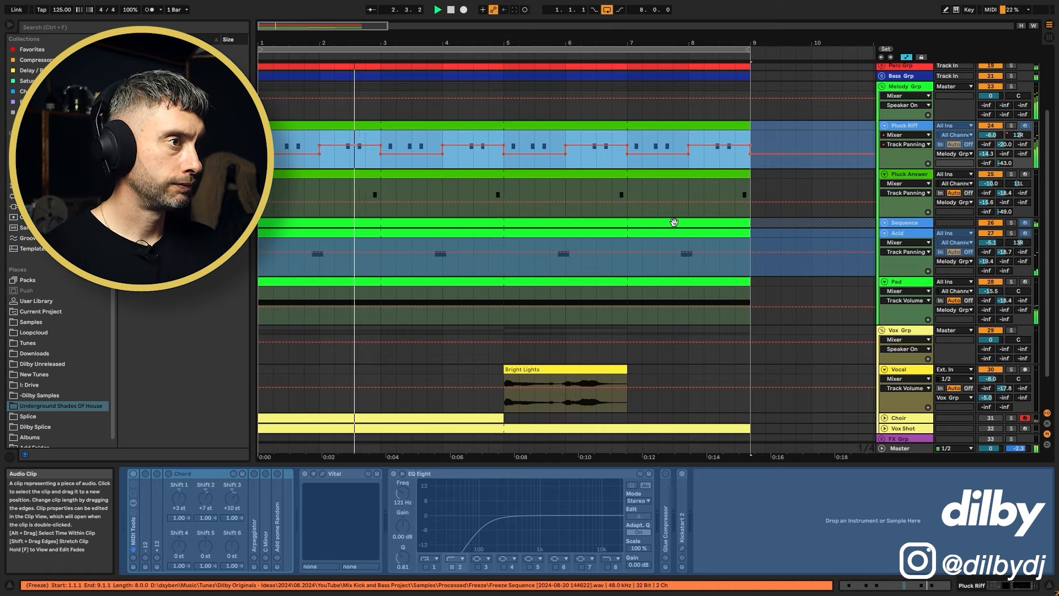
{"action": "scroll", "coordinate": [665, 227], "scroll_direction": "down", "scroll_amount": 2}
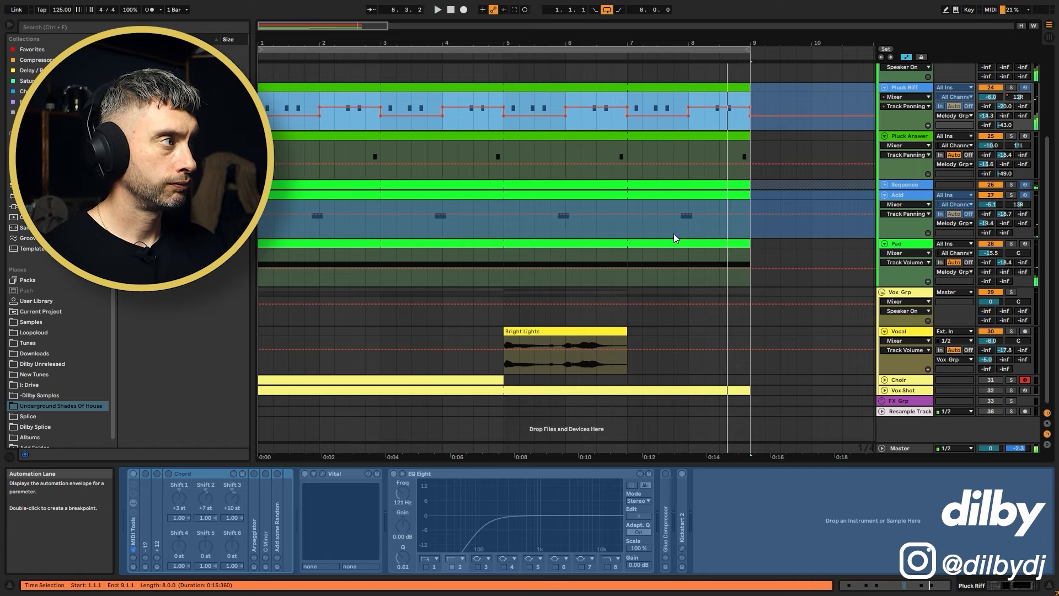
Step: Fold the melody tracks and unfold the Choir and Vox Shot tracks to show their mixer controls
{"action": "left_click", "coordinate": [991, 204]}
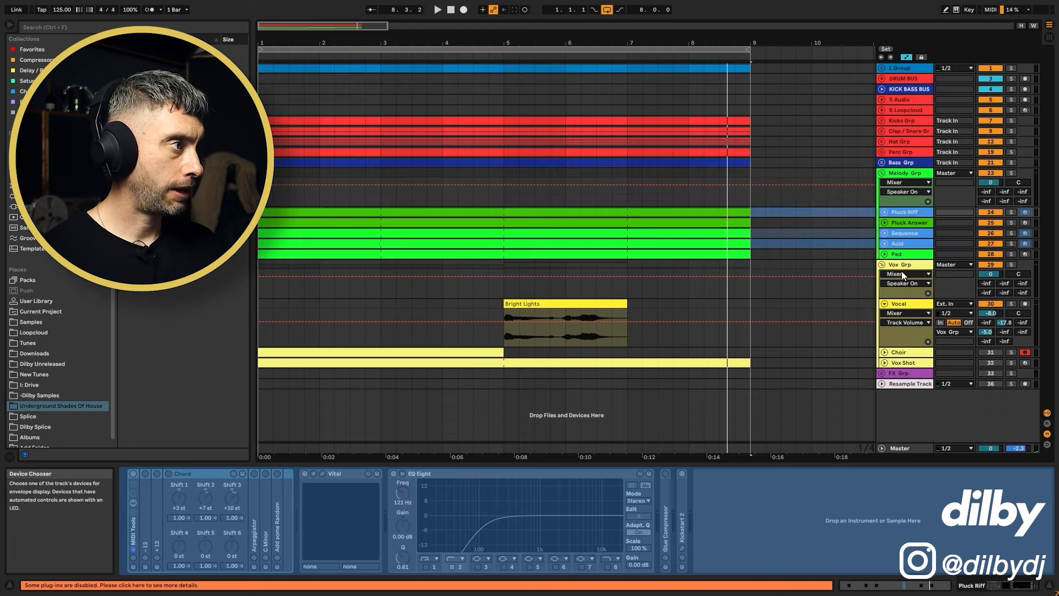
{"action": "left_click", "coordinate": [908, 304]}
{"action": "left_click", "coordinate": [507, 353]}
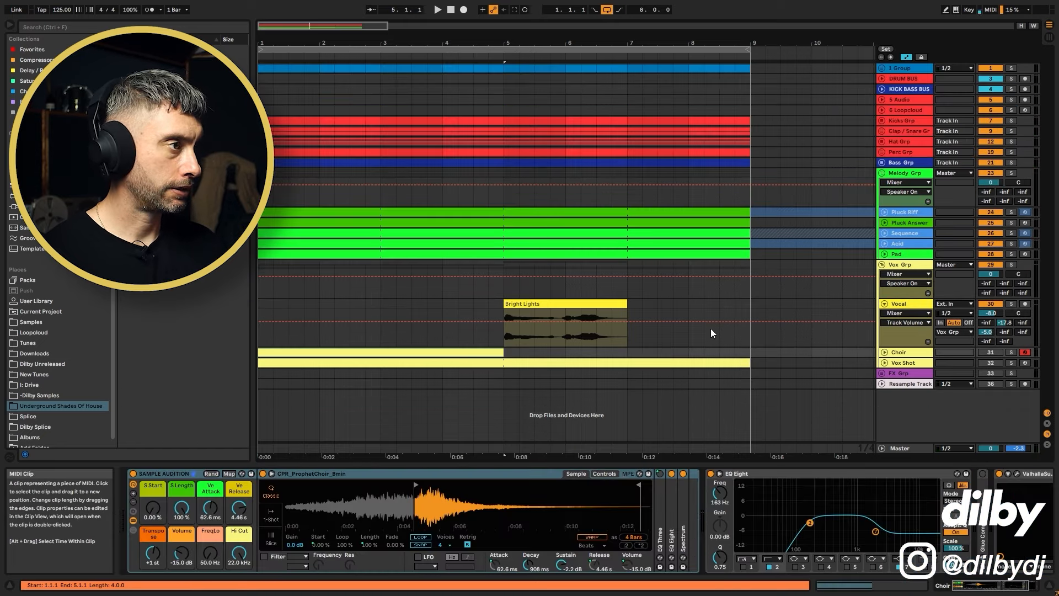
{"action": "left_click", "coordinate": [885, 352]}
{"action": "scroll", "coordinate": [886, 351], "scroll_direction": "down", "scroll_amount": 1}
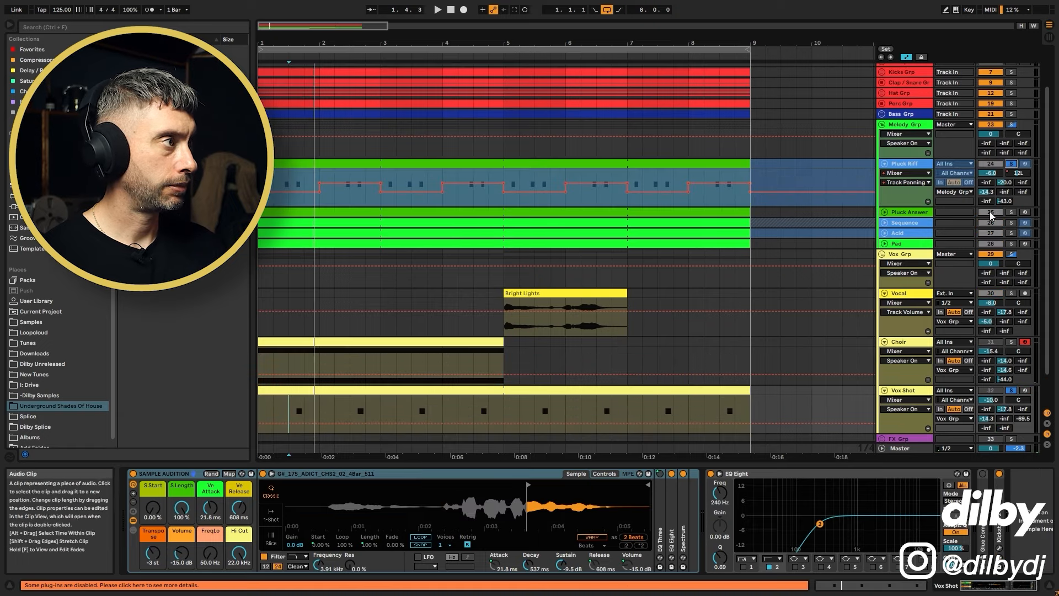
Step: Audition the Vox Shot track against the soloed pluck tracks from 1.3.3 and pan the Vox Shot to 12L
{"action": "key", "text": "space"}
{"action": "left_click", "coordinate": [1012, 212]}
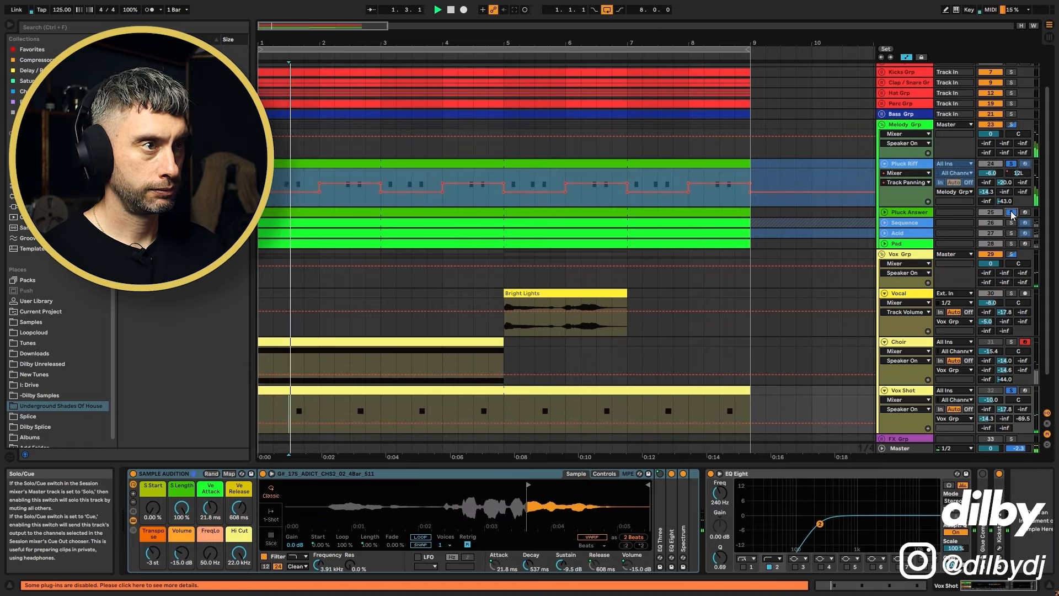
{"action": "key", "text": "space"}
{"action": "left_click_drag", "start_coordinate": [277, 43], "coordinate": [570, 403]}
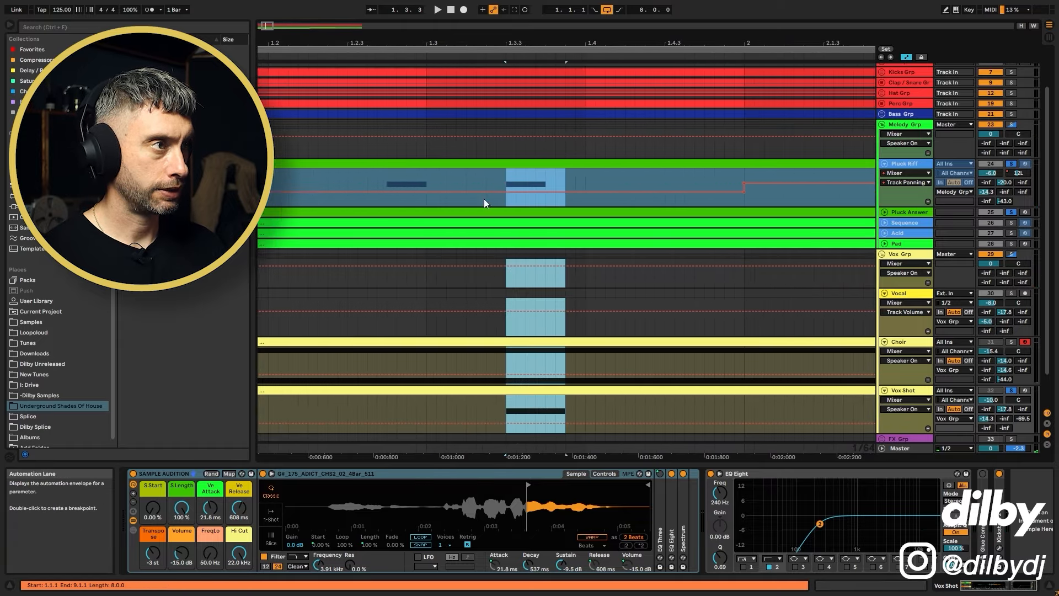
{"action": "left_click", "coordinate": [504, 174]}
{"action": "key", "text": "space"}
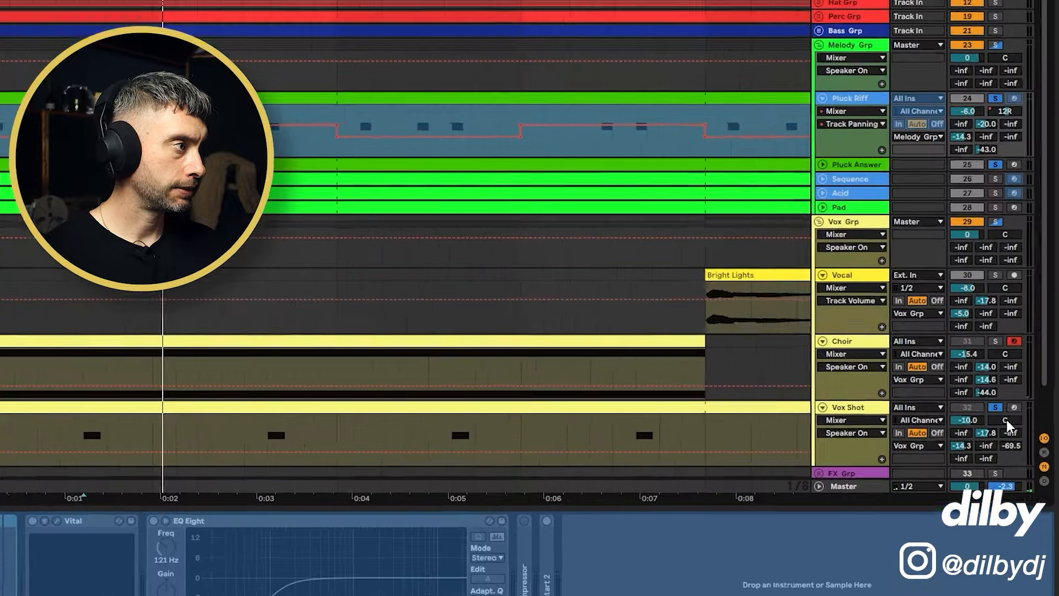
{"action": "left_click_drag", "start_coordinate": [1020, 400], "coordinate": [1020, 398]}
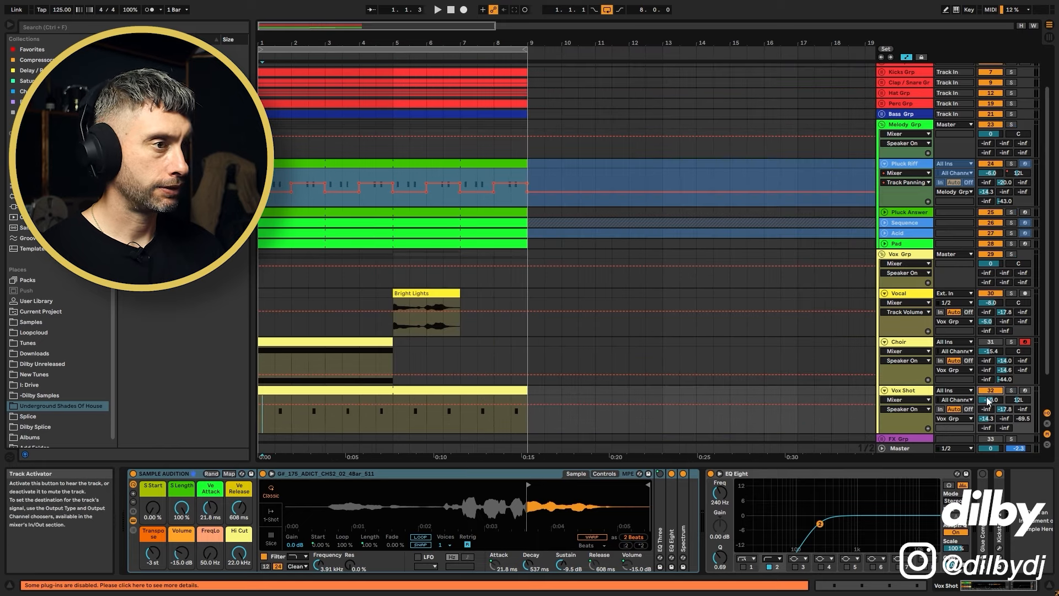
{"action": "key", "text": "space"}
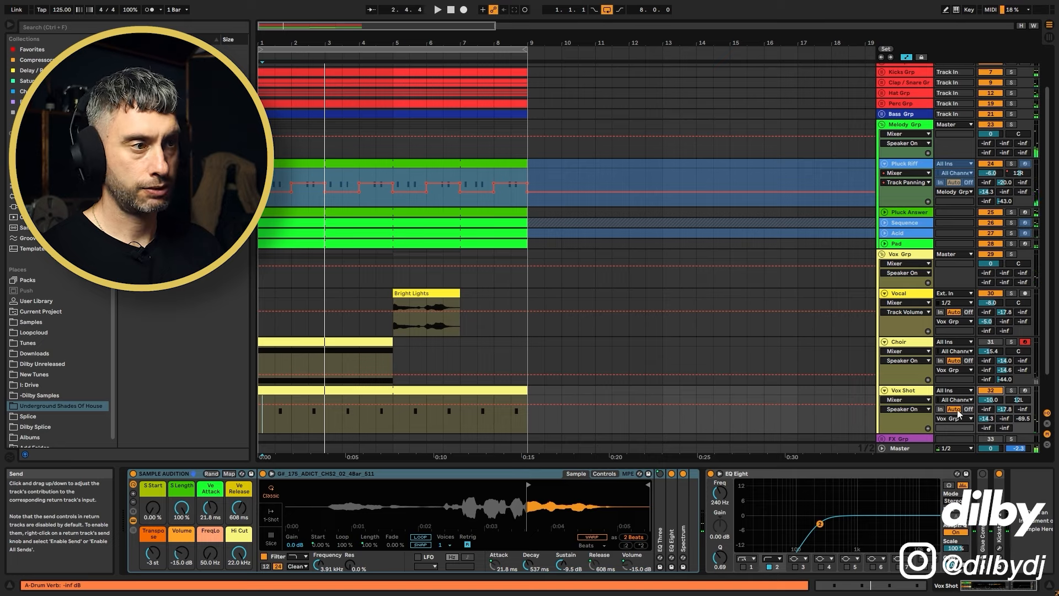
Step: Automate the Vox Shot track's panning to 12R from 2.3.3 to 3.3.1 and repeat the alternation across the eight-bar loop
{"action": "left_click_drag", "start_coordinate": [299, 43], "coordinate": [298, 77]}
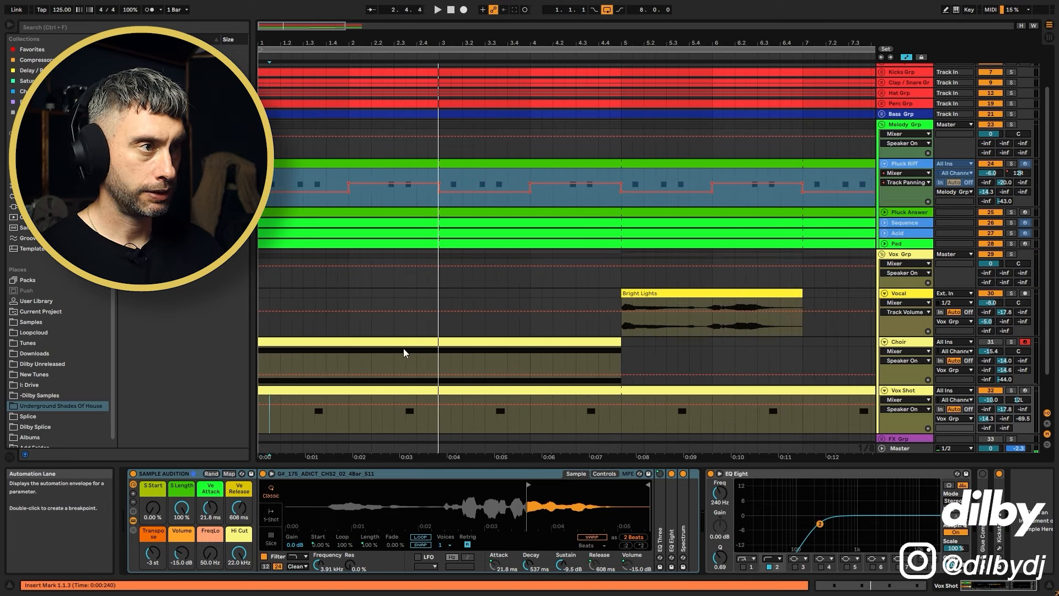
{"action": "left_click_drag", "start_coordinate": [409, 202], "coordinate": [429, 409]}
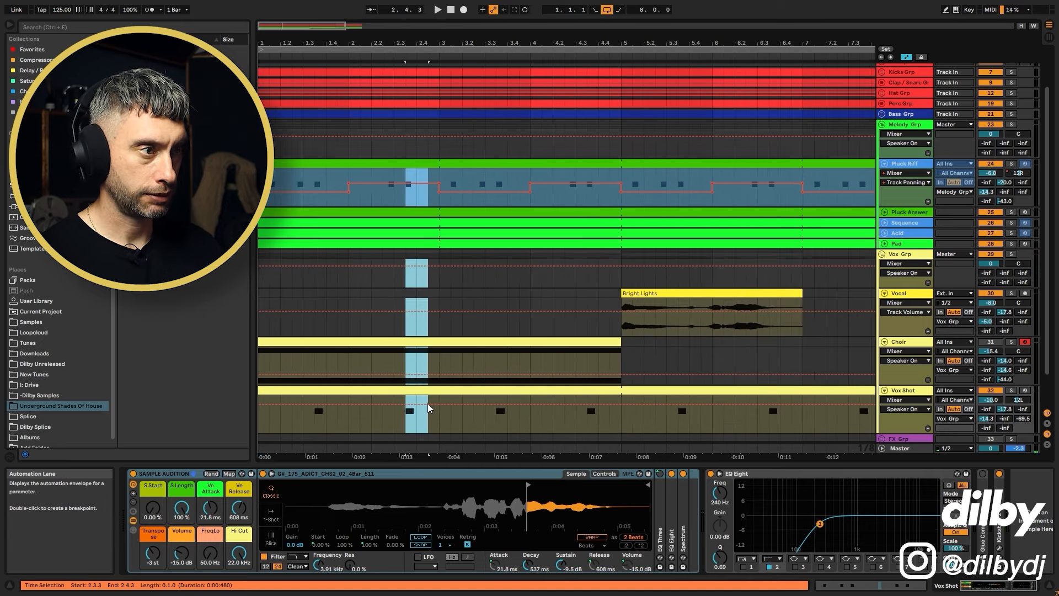
{"action": "left_click", "coordinate": [407, 428]}
{"action": "left_click_drag", "start_coordinate": [406, 420], "coordinate": [485, 420]}
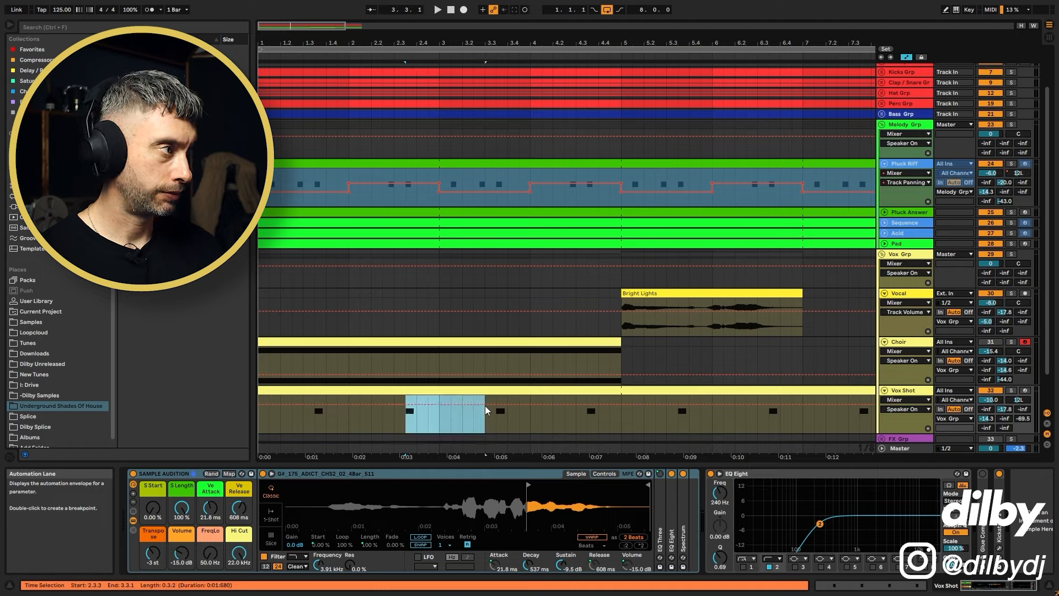
{"action": "left_click", "coordinate": [1018, 400]}
{"action": "mouse_move", "coordinate": [406, 414]}
{"action": "left_mouse_down"}
{"action": "mouse_move", "coordinate": [486, 412]}
{"action": "mouse_move", "coordinate": [406, 412]}
{"action": "left_mouse_up"}
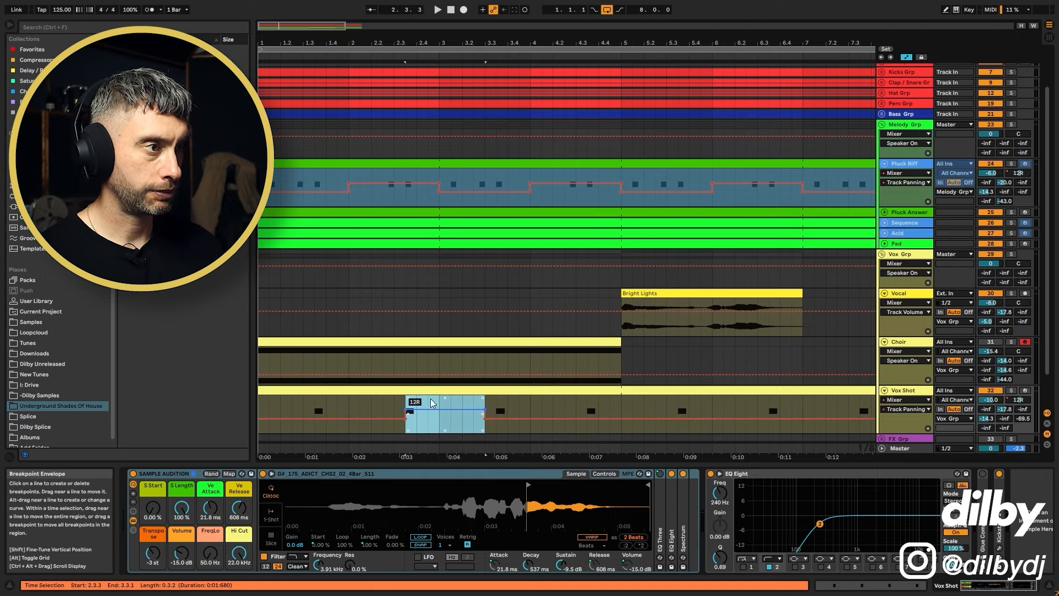
{"action": "mouse_move", "coordinate": [465, 44]}
{"action": "left_mouse_down"}
{"action": "mouse_move", "coordinate": [465, 16]}
{"action": "mouse_move", "coordinate": [465, 26]}
{"action": "left_mouse_up"}
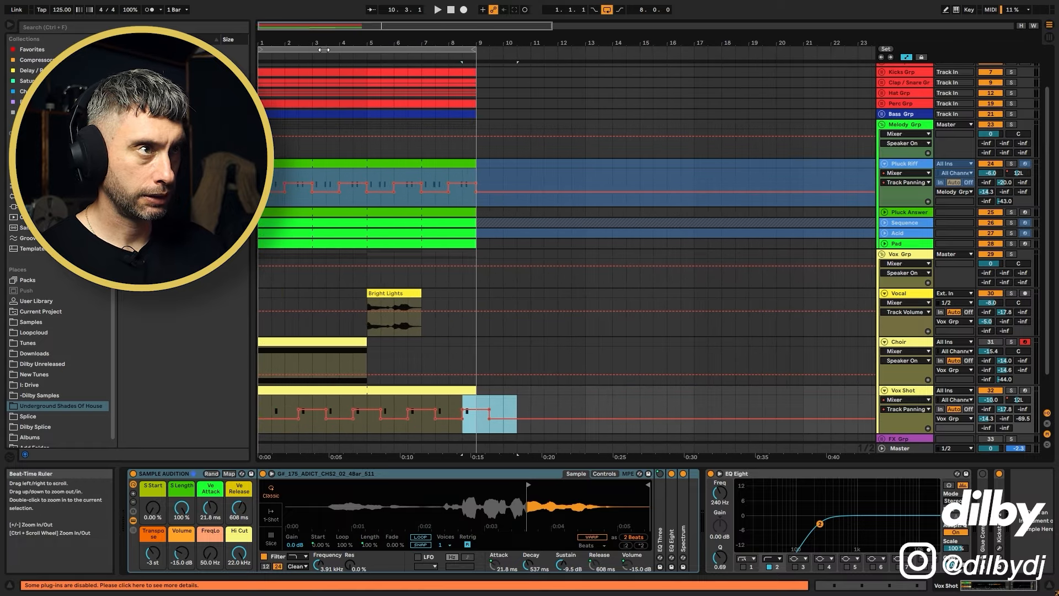
{"action": "left_click_drag", "start_coordinate": [360, 43], "coordinate": [393, 73]}
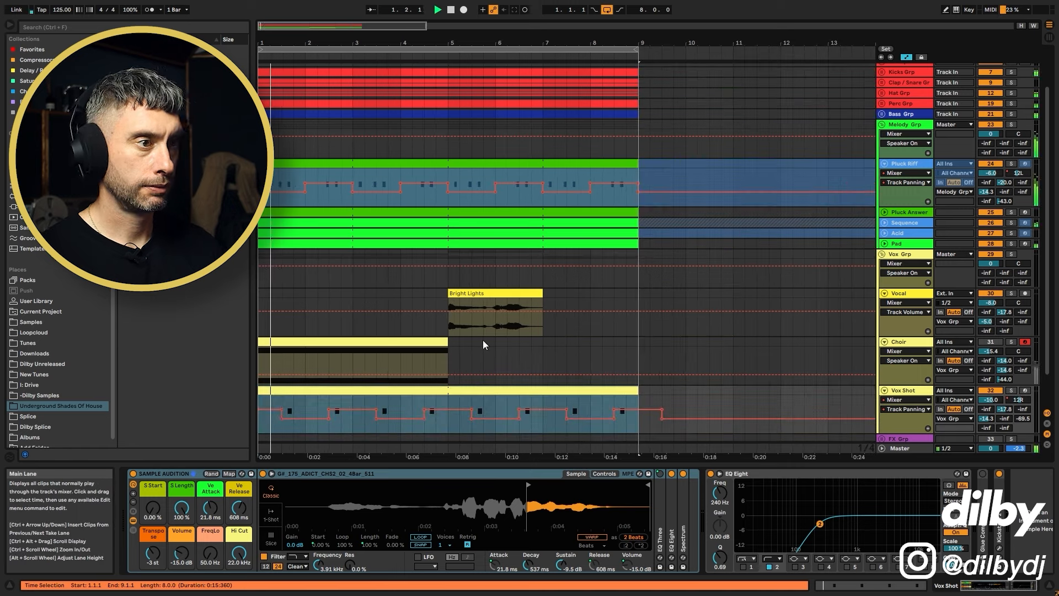
Step: Try the Vox Shot track's volume at -5 dB, -3 dB and an exaggerated 5 dB while the loop plays
{"action": "left_click", "coordinate": [991, 401]}
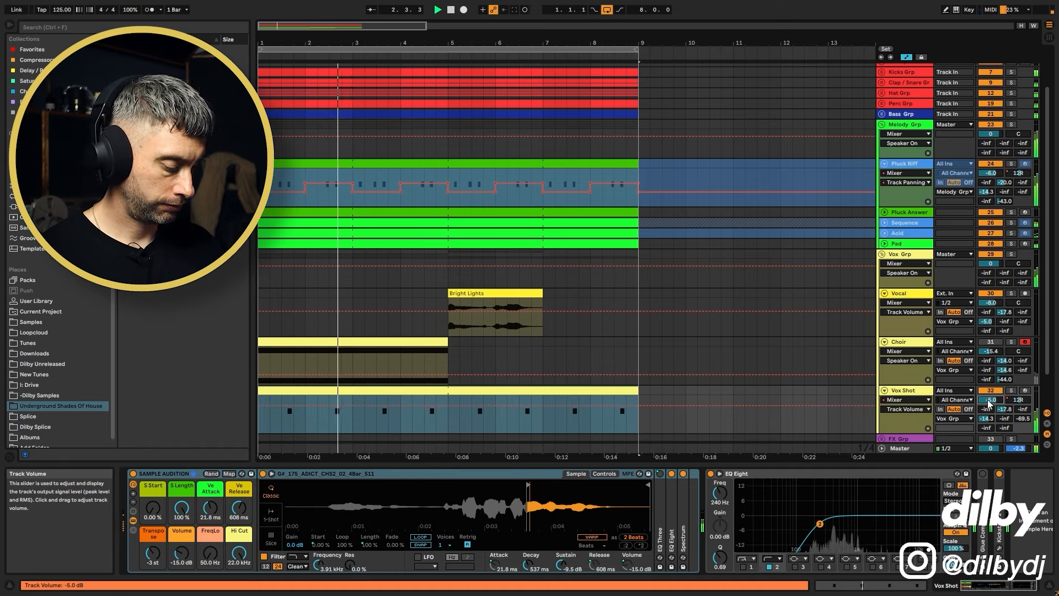
{"action": "type", "text": "-3"}
{"action": "key", "text": "Return"}
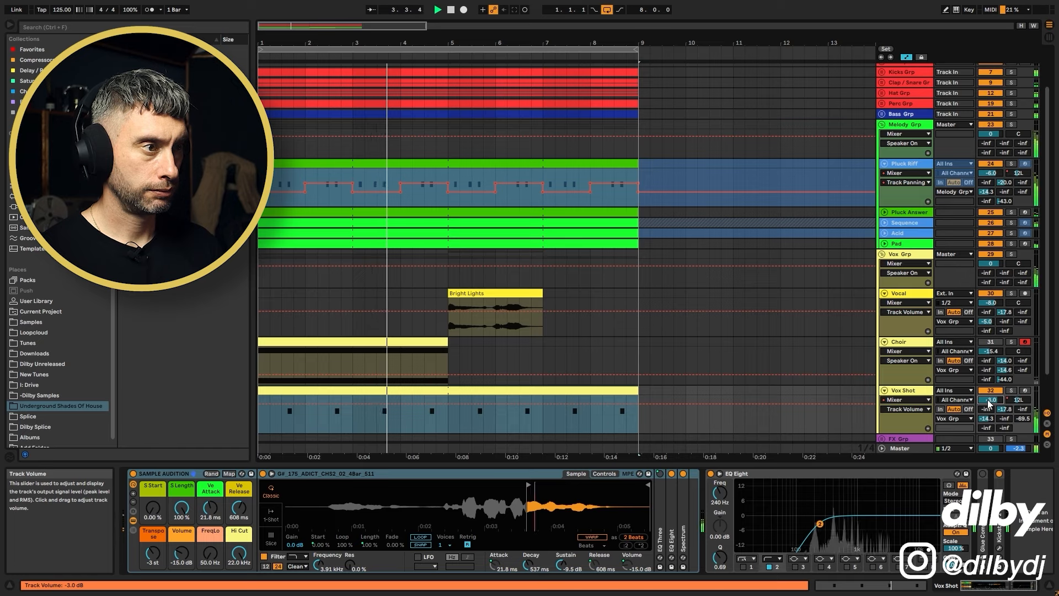
{"action": "key", "text": "Up"}
{"action": "key", "text": "Down"}
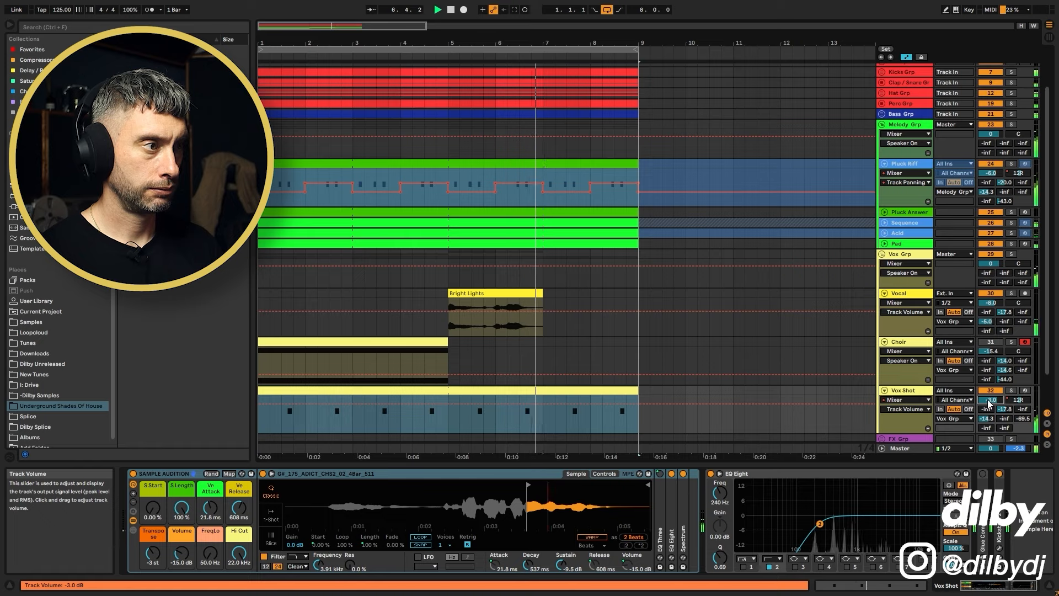
{"action": "key", "text": "Down"}
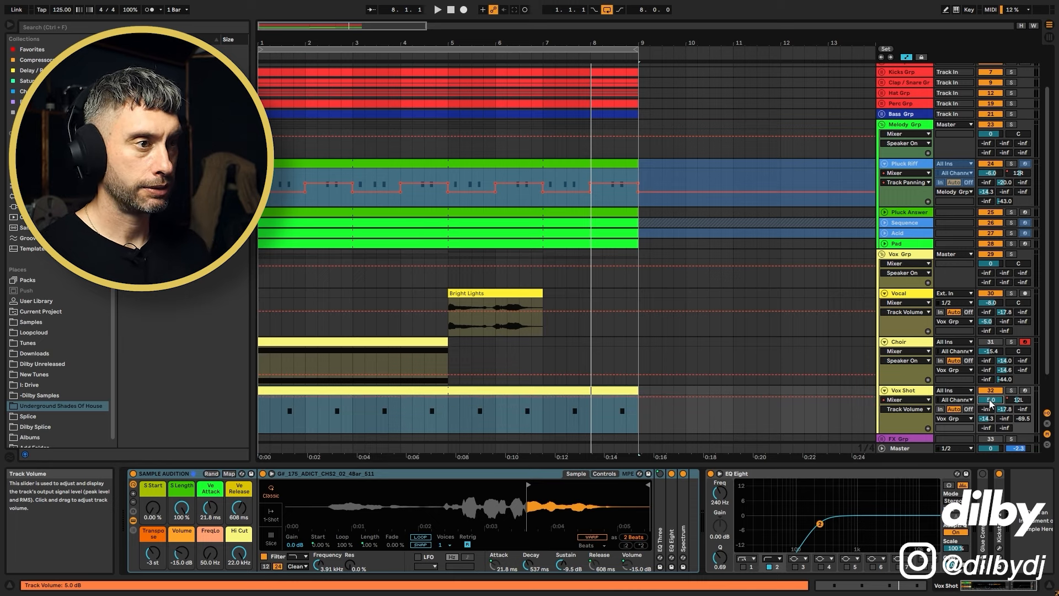
Step: Play the loop and bring the Vox Shot track's volume down in stages to -4 dB
{"action": "key", "text": "space"}
{"action": "key", "text": "Down"}
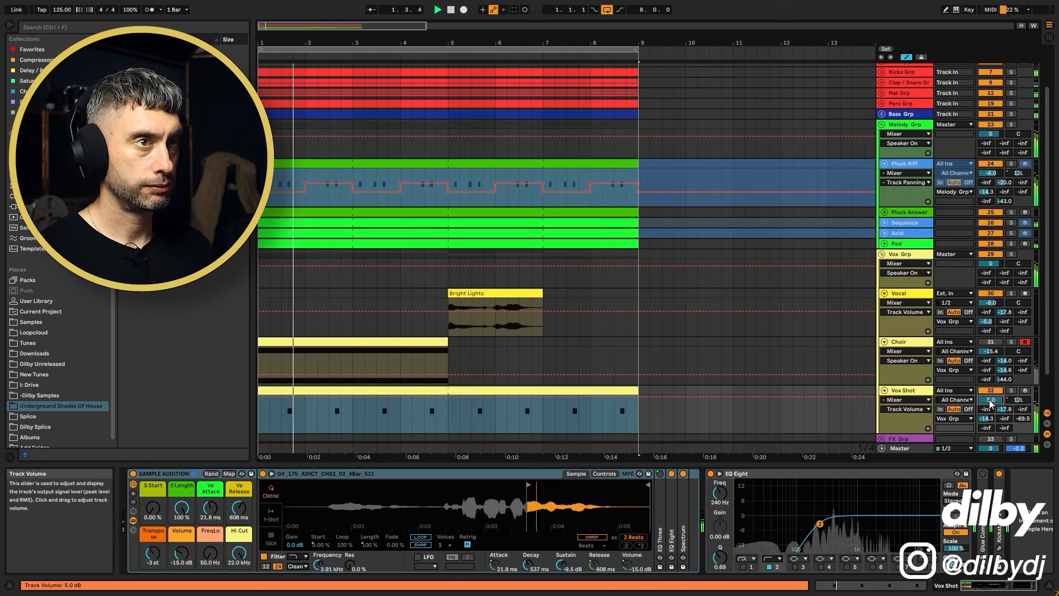
{"action": "key", "text": "Down"}
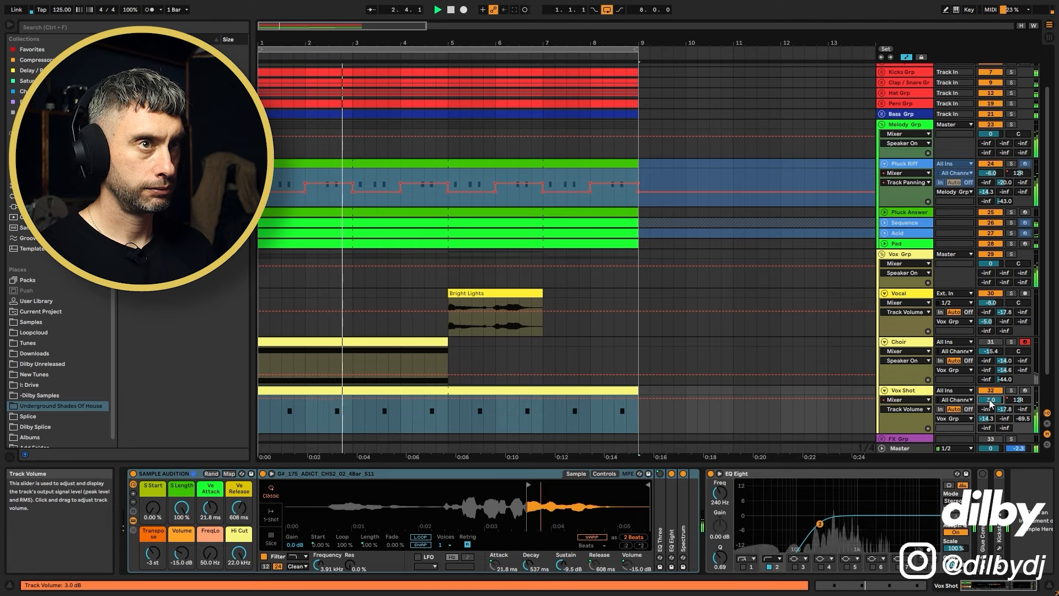
{"action": "key", "text": "Down"}
{"action": "key", "text": "Down"}
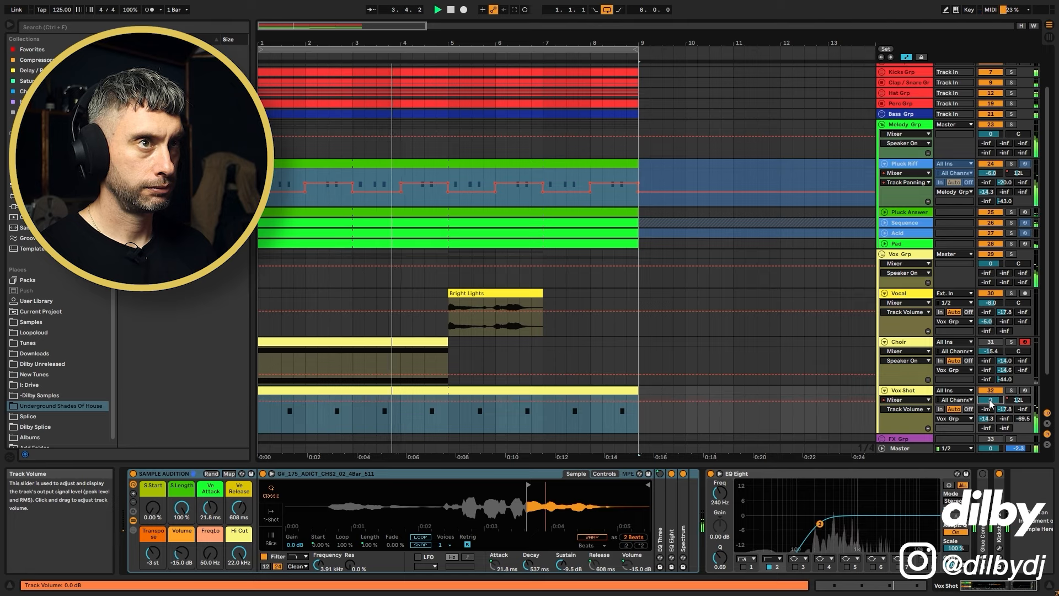
{"action": "key", "text": "Down"}
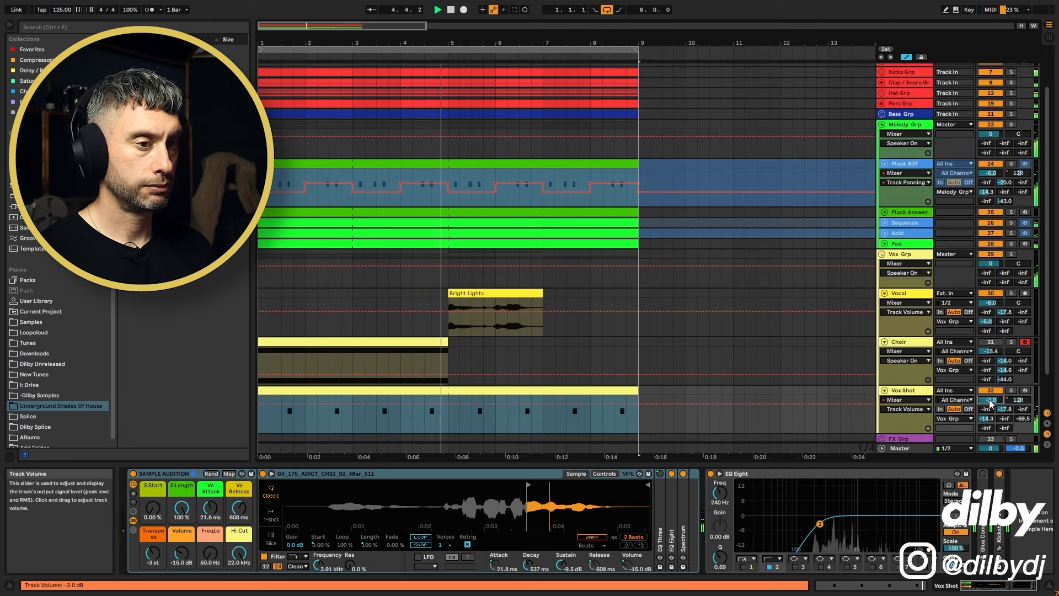
{"action": "key", "text": "Down"}
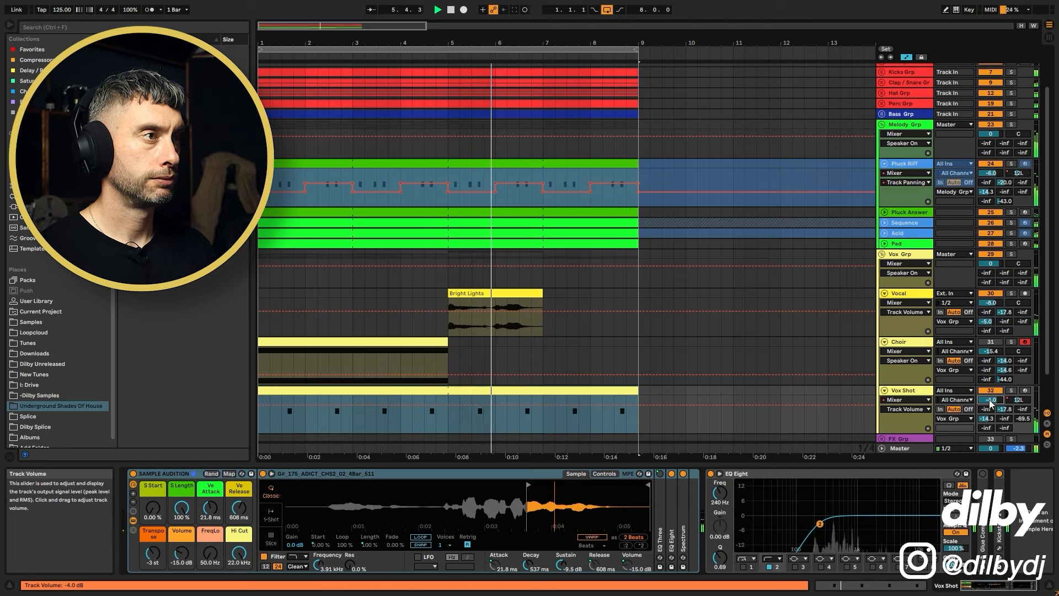
{"action": "key", "text": "Up"}
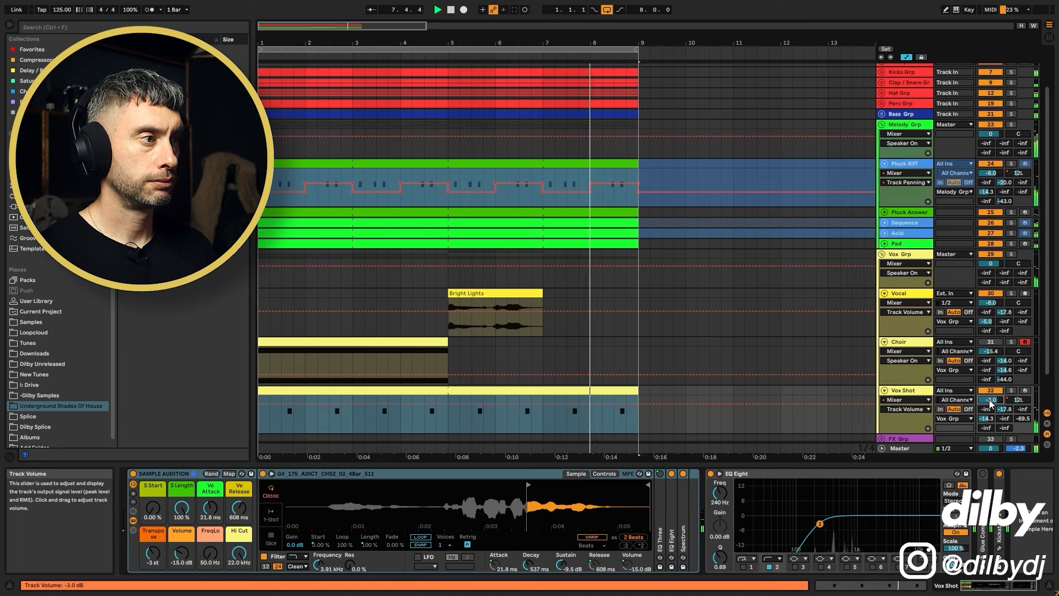
{"action": "key", "text": "Down"}
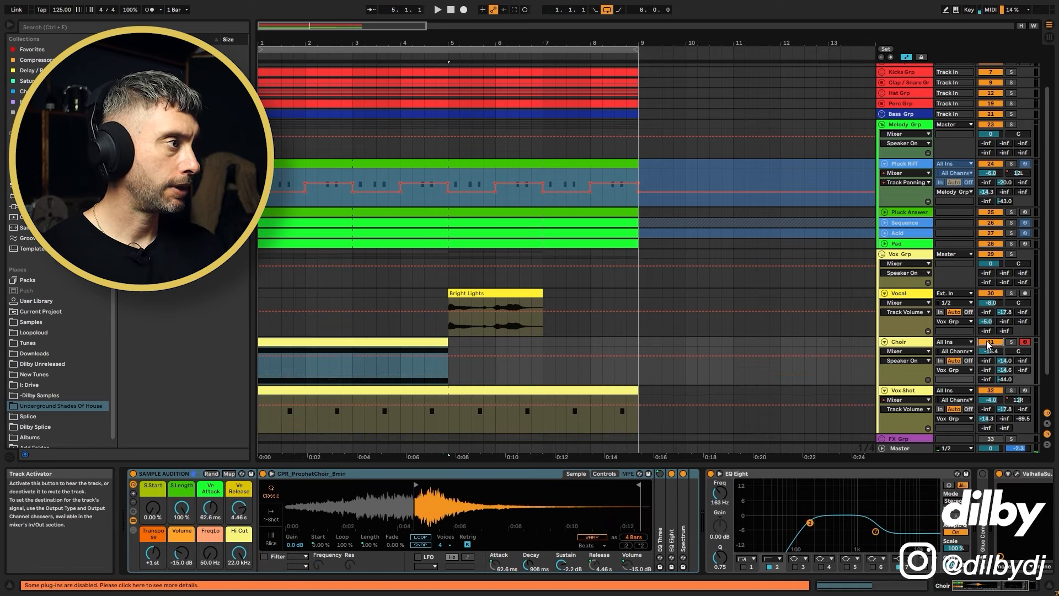
Step: Play the loop, with bars 7 to 9 selected on the Choir track, lower the Choir volume to -18.4 dB and fold the vocal tracks
{"action": "key", "text": "space"}
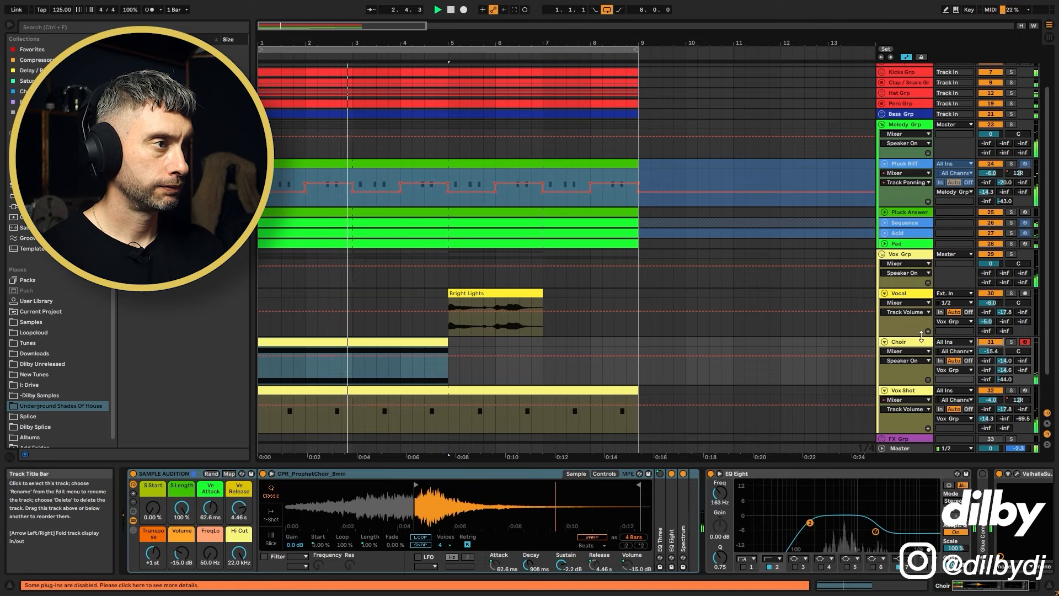
{"action": "left_click", "coordinate": [544, 342]}
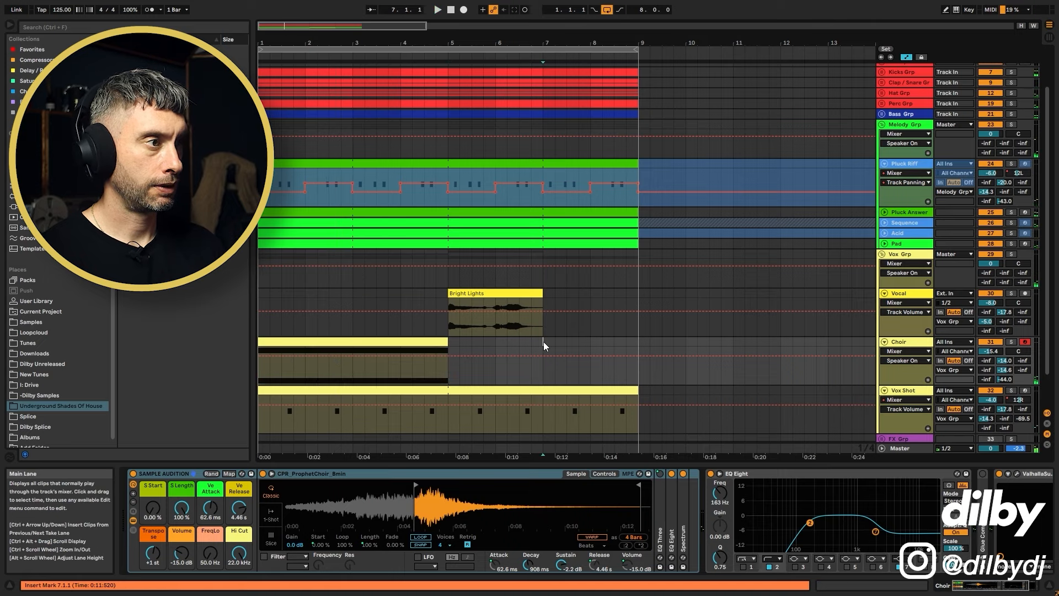
{"action": "left_click", "coordinate": [585, 342]}
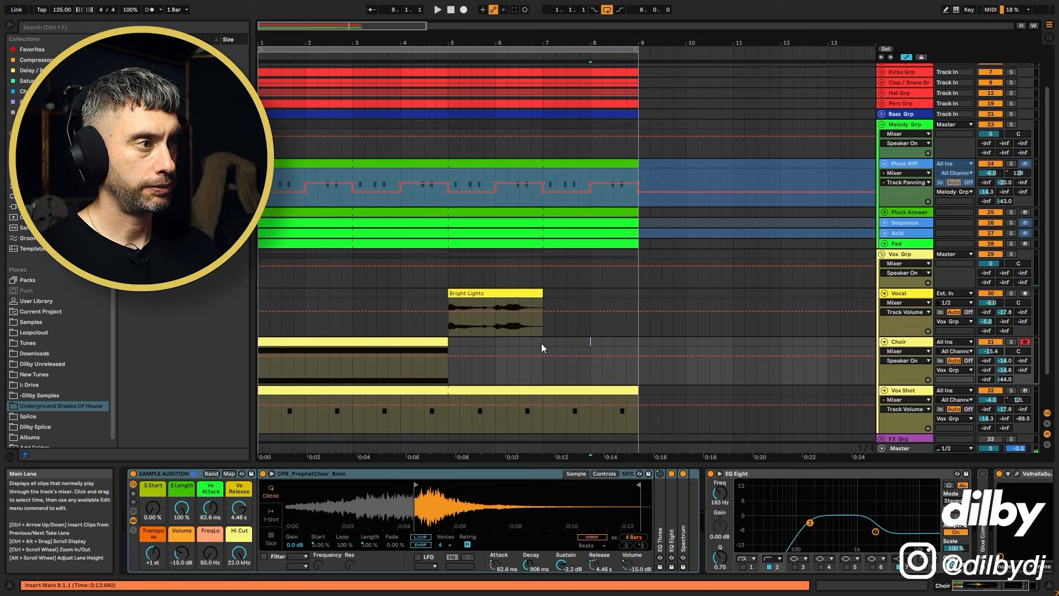
{"action": "left_click_drag", "start_coordinate": [542, 342], "coordinate": [640, 338]}
{"action": "key", "text": "space"}
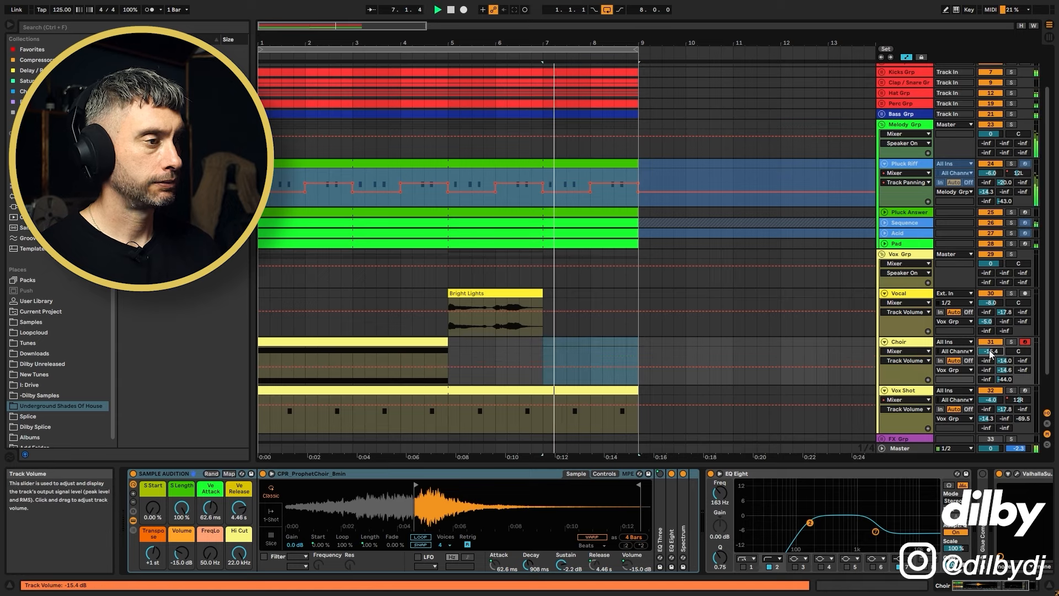
{"action": "mouse_move", "coordinate": [628, 366]}
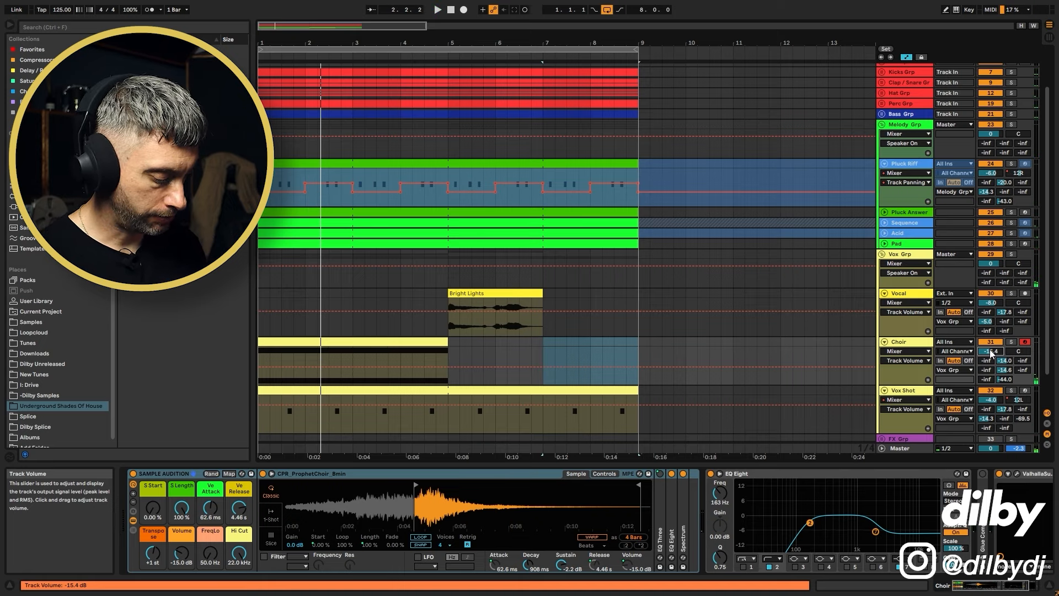
{"action": "left_click", "coordinate": [551, 349]}
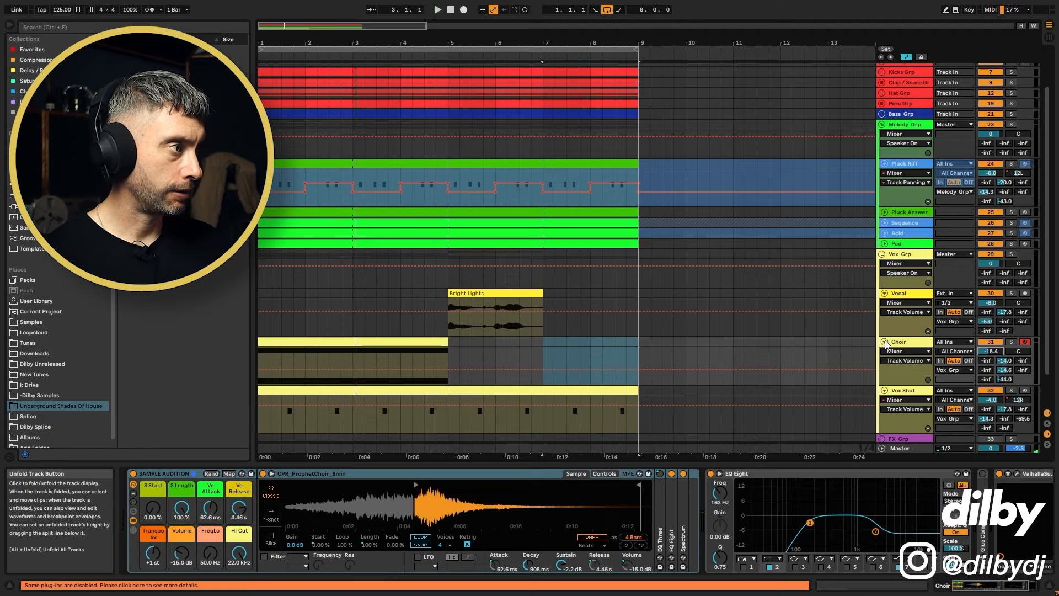
{"action": "left_click", "coordinate": [886, 343], "text": "alt"}
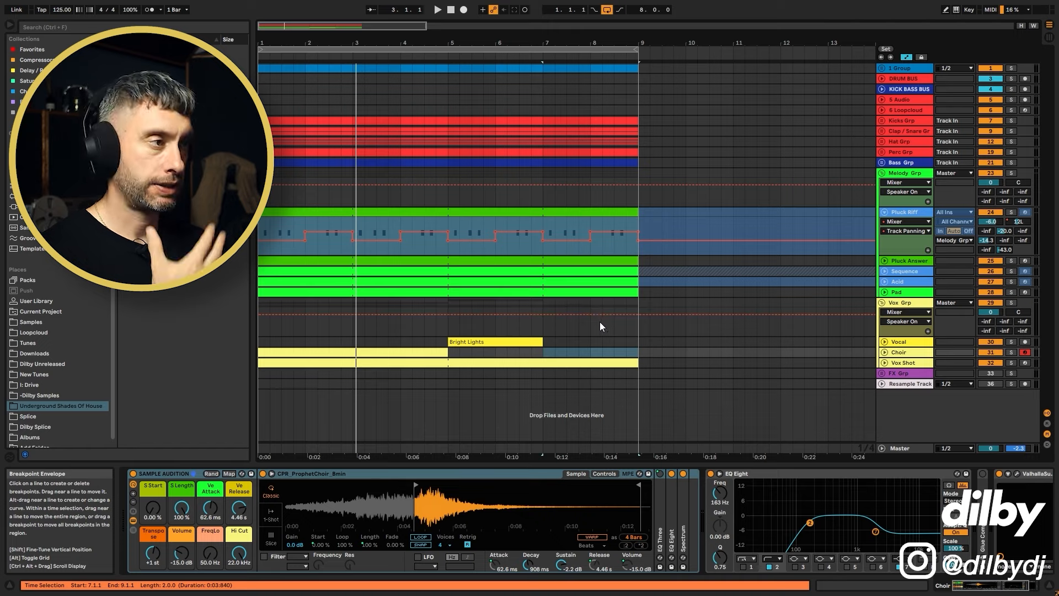
Step: Unfold the FX group, open the notes of the Crash clip at bar 1 and play the Crash track soloed
{"action": "left_click", "coordinate": [893, 375]}
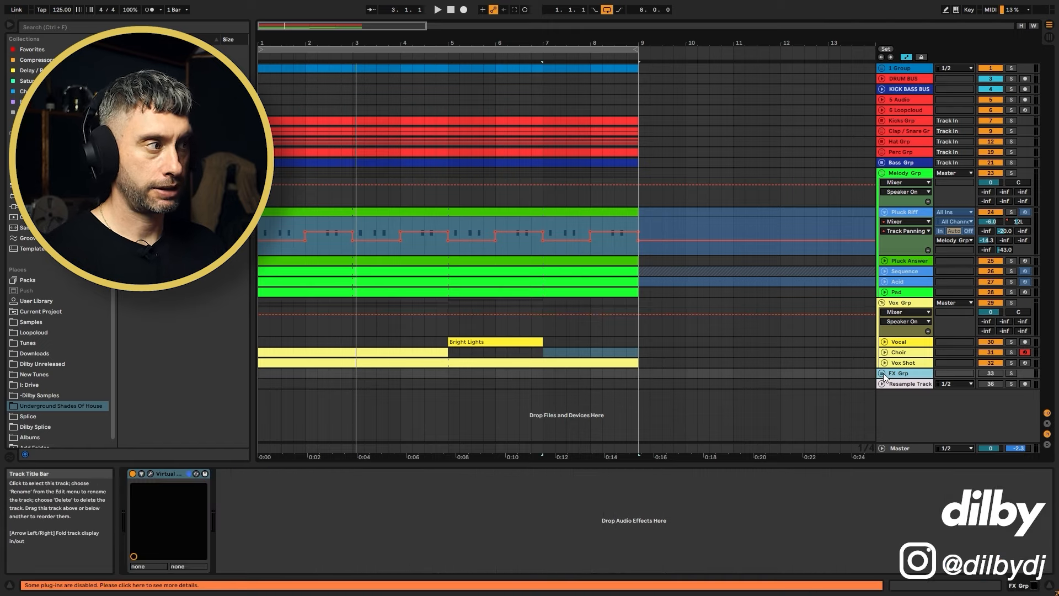
{"action": "left_click", "coordinate": [883, 373]}
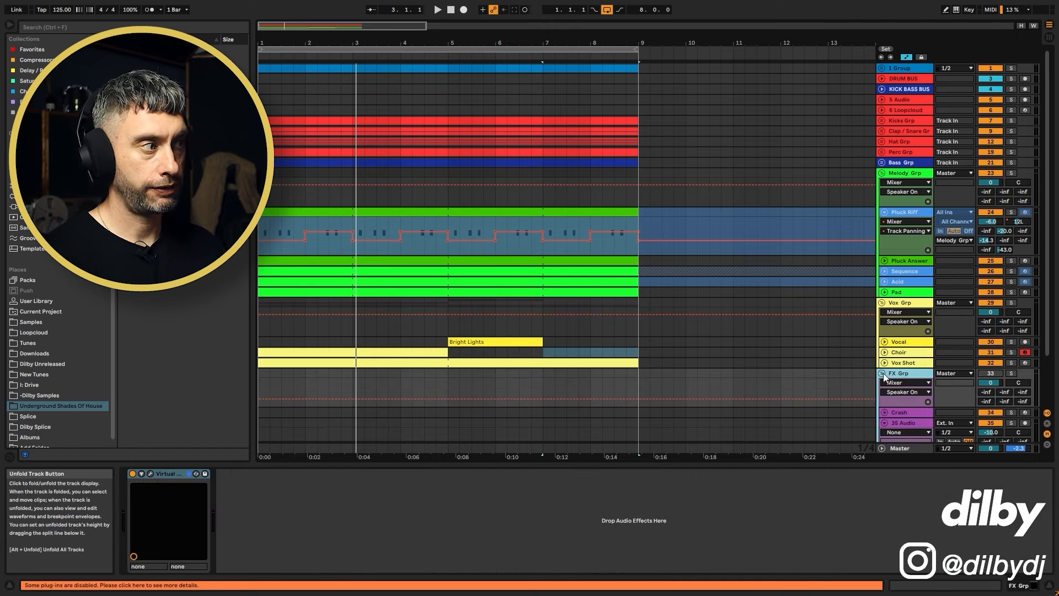
{"action": "double_click", "coordinate": [303, 413]}
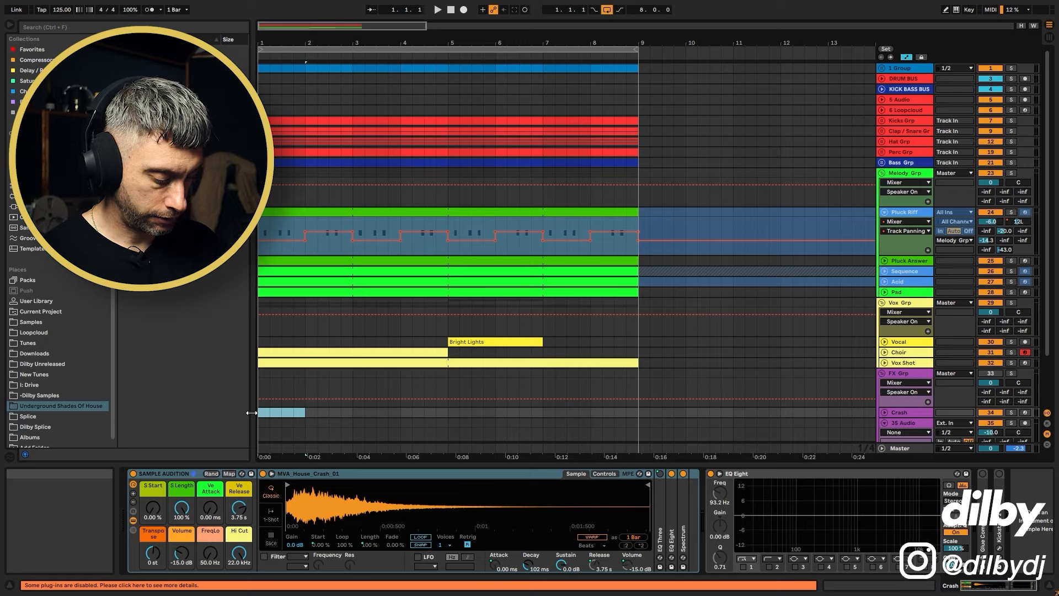
{"action": "key", "text": "shift+Tab"}
{"action": "double_click", "coordinate": [372, 548]}
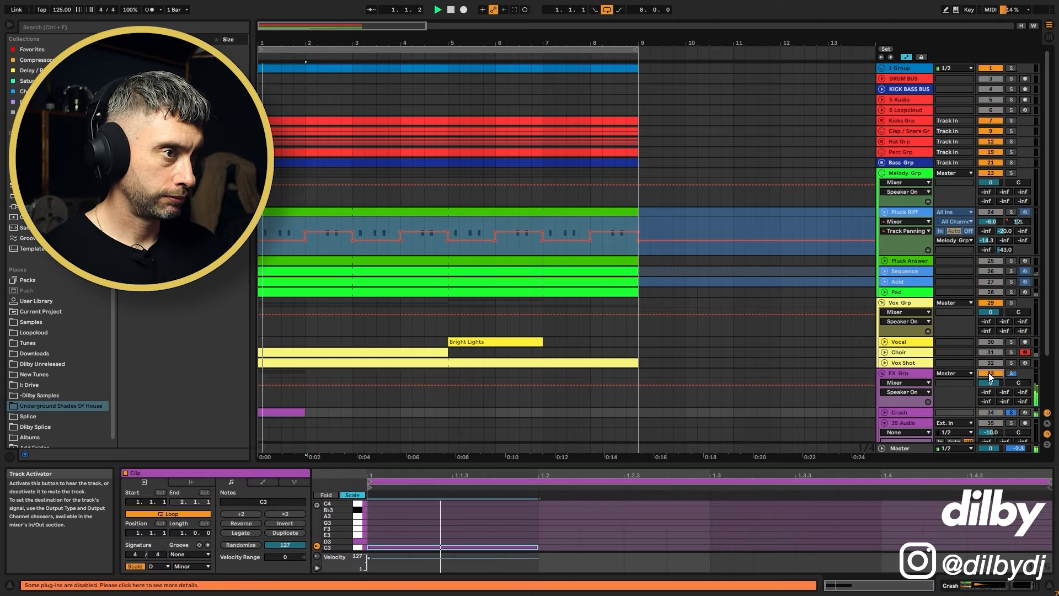
Step: Set the Crash track's Synth Verb send to -20.3 dB and Quater Ping send to -20 dB, and copy its clip to bar 5
{"action": "left_click", "coordinate": [885, 413]}
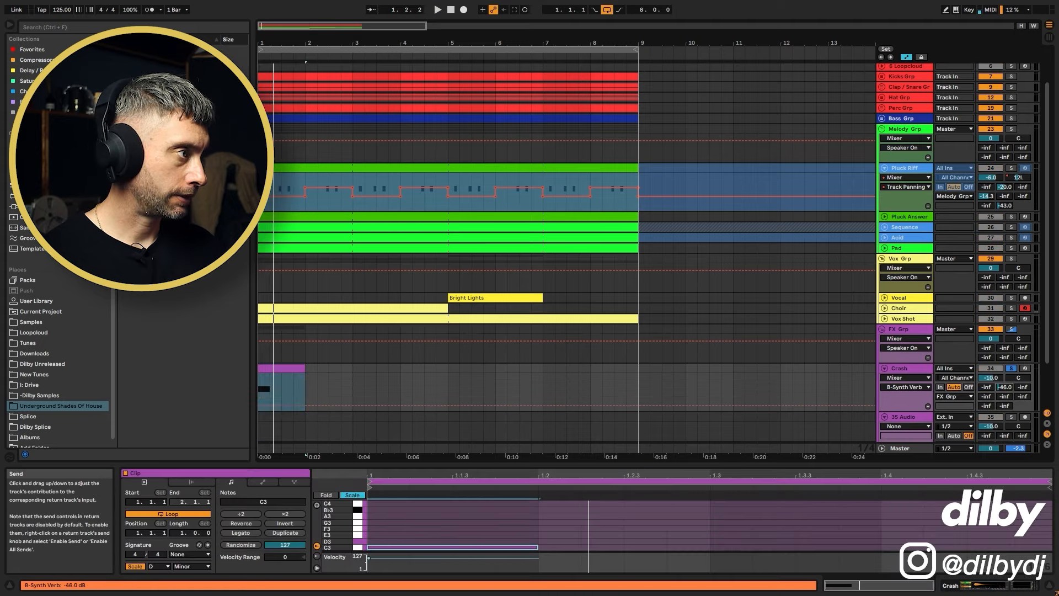
{"action": "mouse_move", "coordinate": [1005, 387]}
{"action": "left_mouse_down"}
{"action": "mouse_move", "coordinate": [1004, 372]}
{"action": "mouse_move", "coordinate": [1005, 383]}
{"action": "left_mouse_up"}
{"action": "key", "text": "space"}
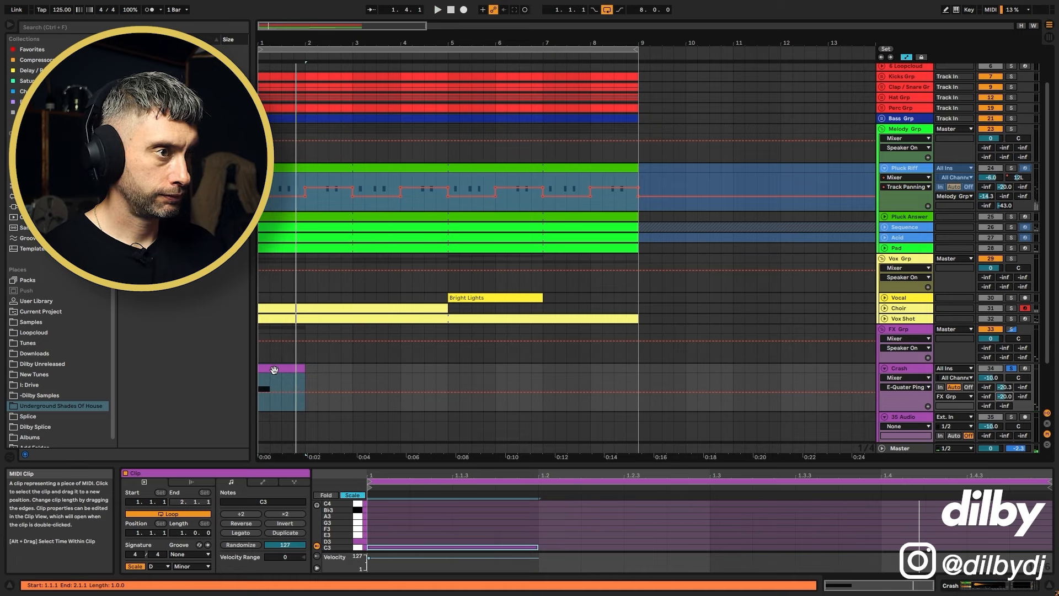
{"action": "left_click_drag", "start_coordinate": [301, 369], "coordinate": [465, 369]}
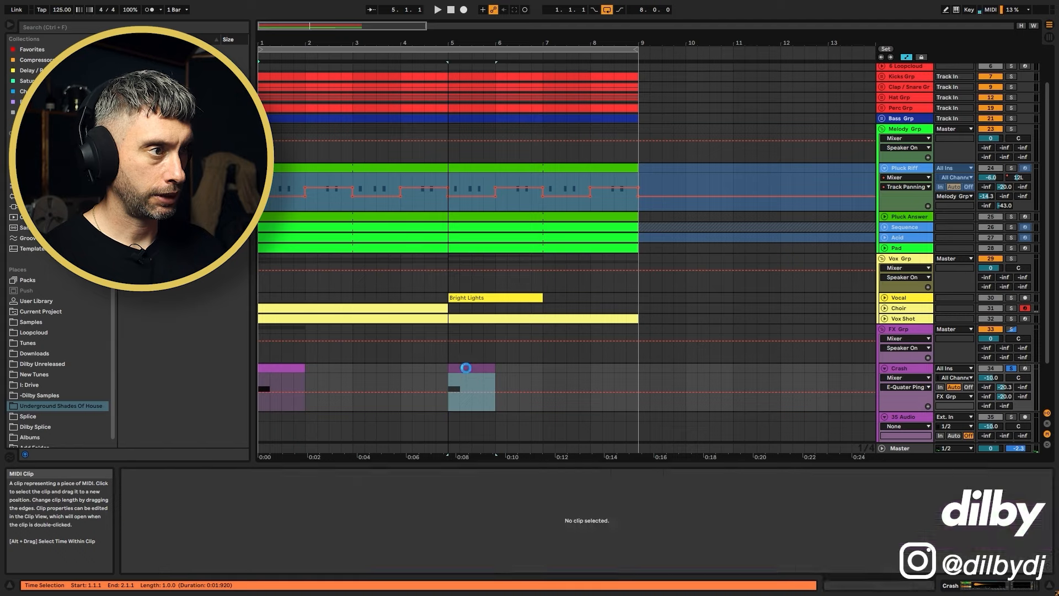
Step: Unsolo the Crash track, play the loop from bar 1 and try the Crash volume at -2 dB
{"action": "left_click", "coordinate": [293, 368]}
{"action": "key", "text": "space"}
{"action": "left_click", "coordinate": [1012, 369]}
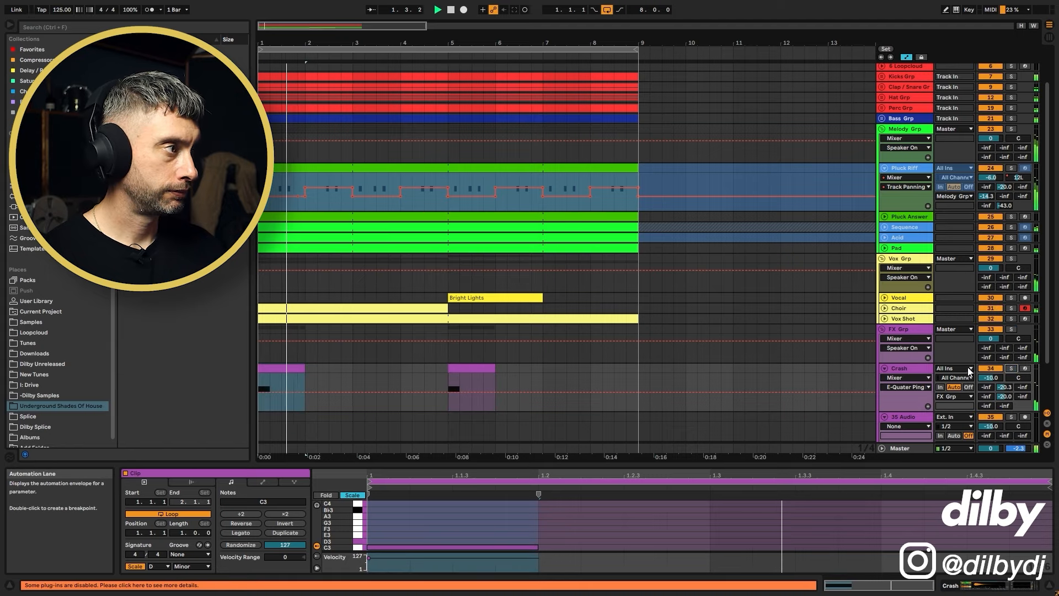
{"action": "left_click", "coordinate": [991, 377]}
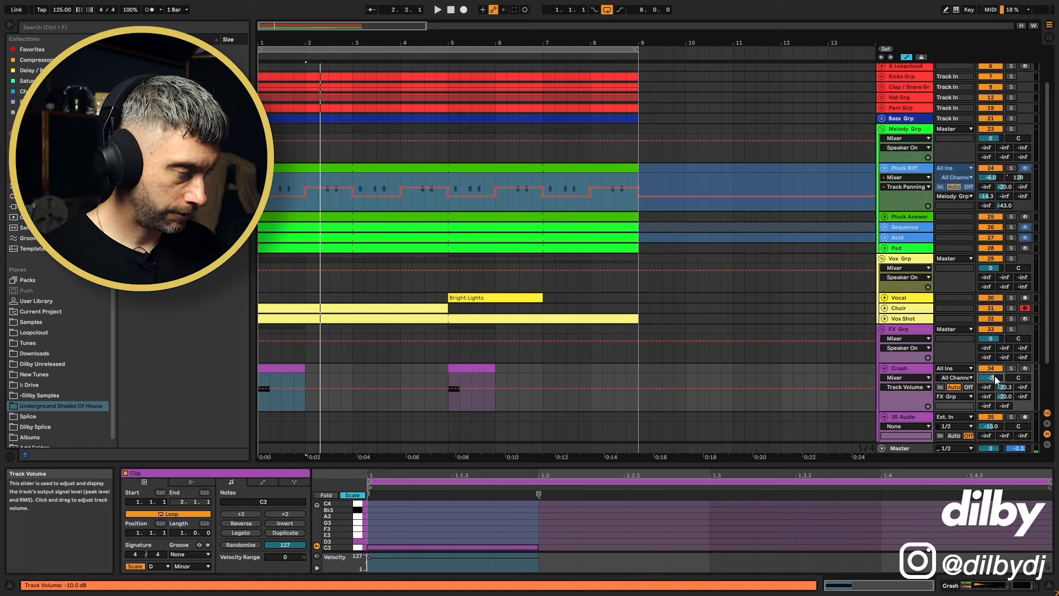
Step: Loop bars 4 to 6 around the second crash clip and raise the Crash volume in stages from -19 dB to -13 dB
{"action": "left_click_drag", "start_coordinate": [351, 368], "coordinate": [260, 368]}
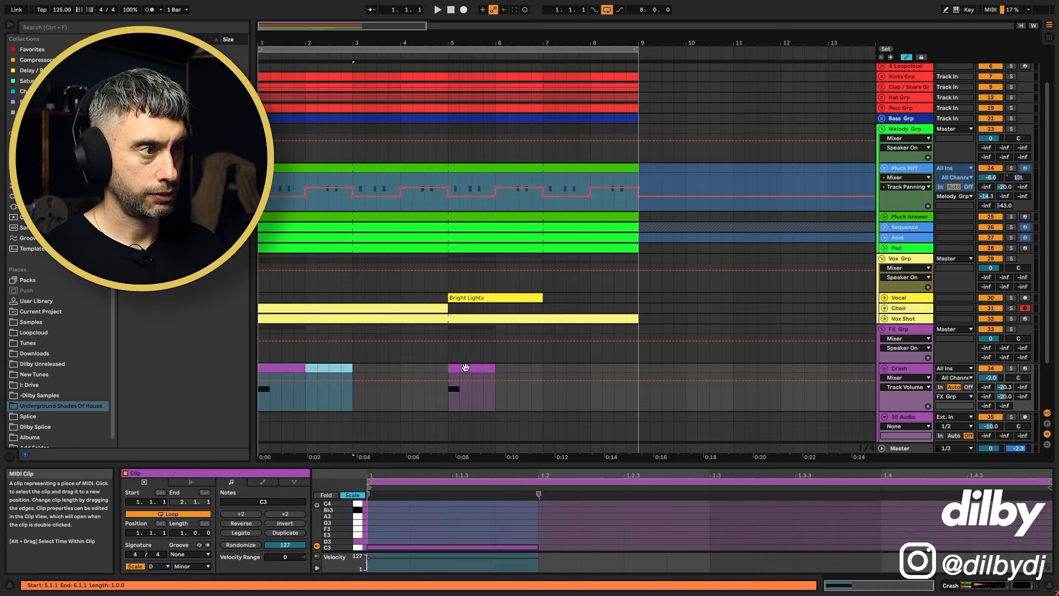
{"action": "left_click_drag", "start_coordinate": [498, 396], "coordinate": [395, 371]}
{"action": "key", "text": "ctrl+l"}
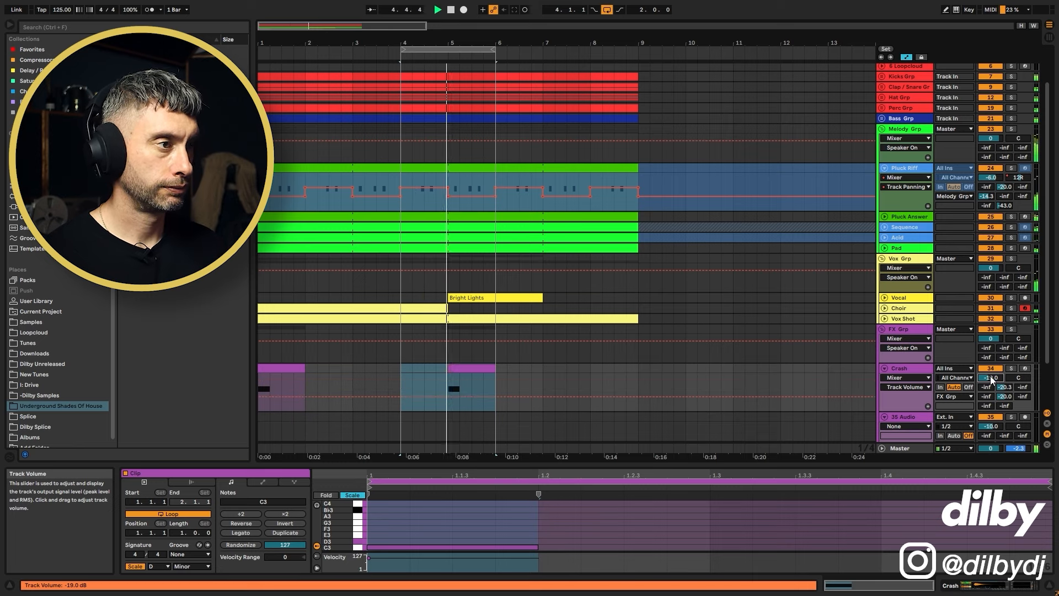
{"action": "left_click_drag", "start_coordinate": [991, 380], "coordinate": [992, 379]}
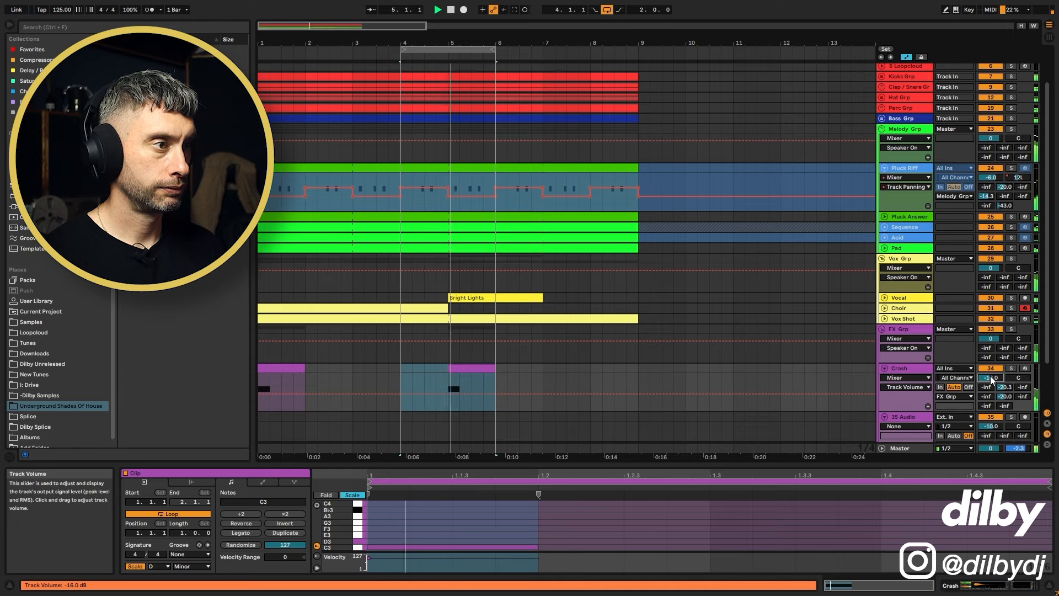
{"action": "key", "text": "Up"}
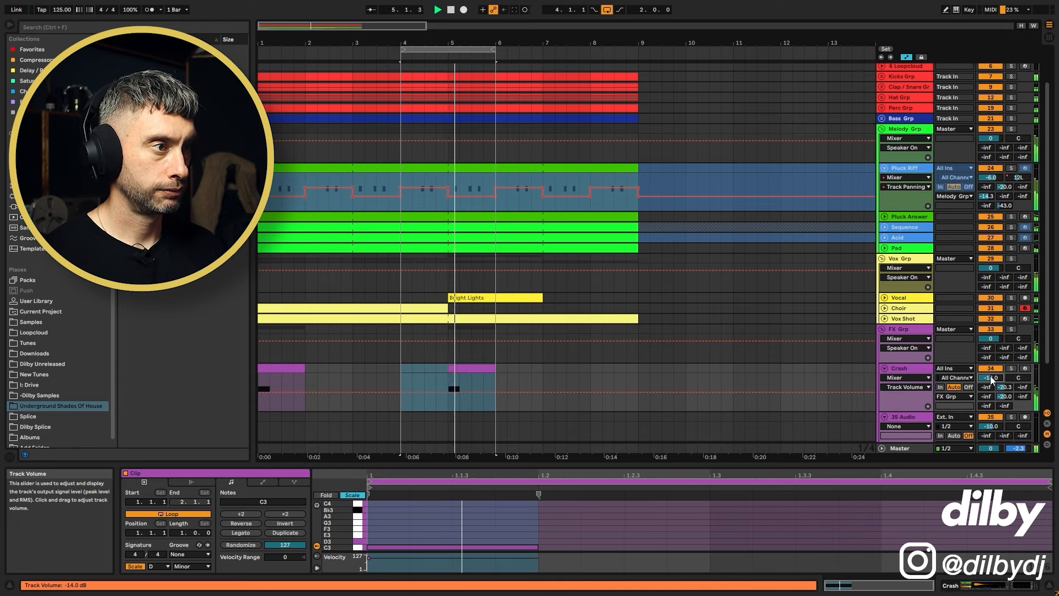
{"action": "key", "text": "Up"}
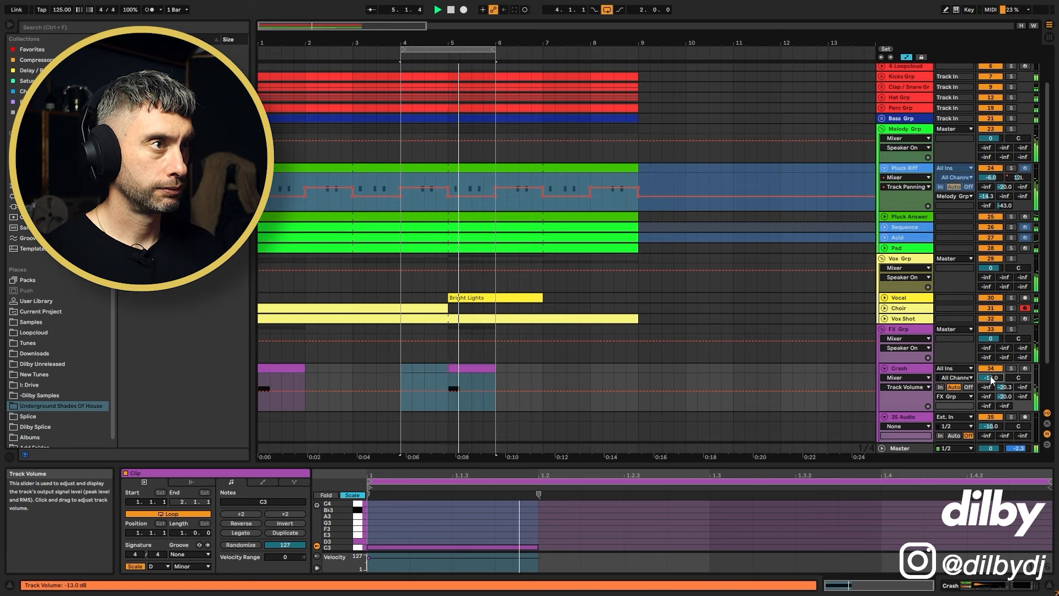
{"action": "key", "text": "Up"}
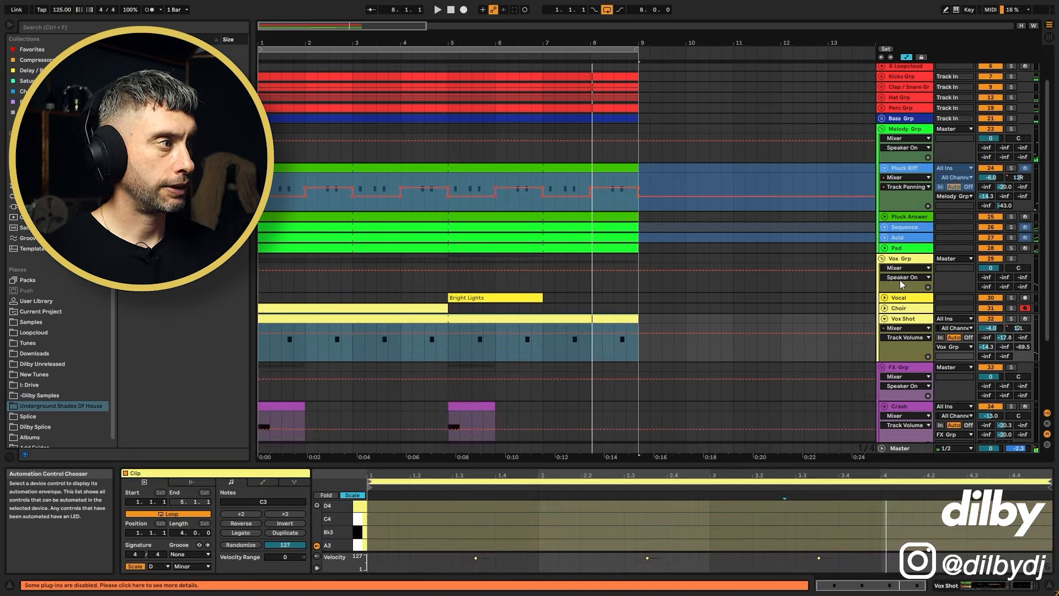
Step: Play the eight-bar loop, lower the Vox Shot volume to -6 dB and bring the Crash volume down to -14 dB and on to -15 dB
{"action": "scroll", "coordinate": [903, 285], "scroll_direction": "down", "scroll_amount": 2}
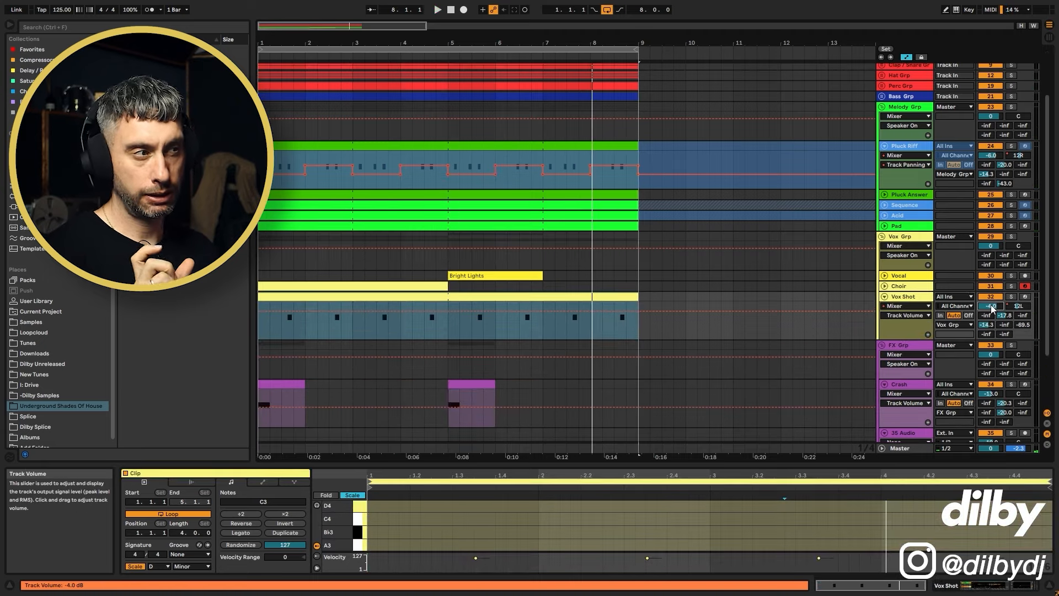
{"action": "key", "text": "space"}
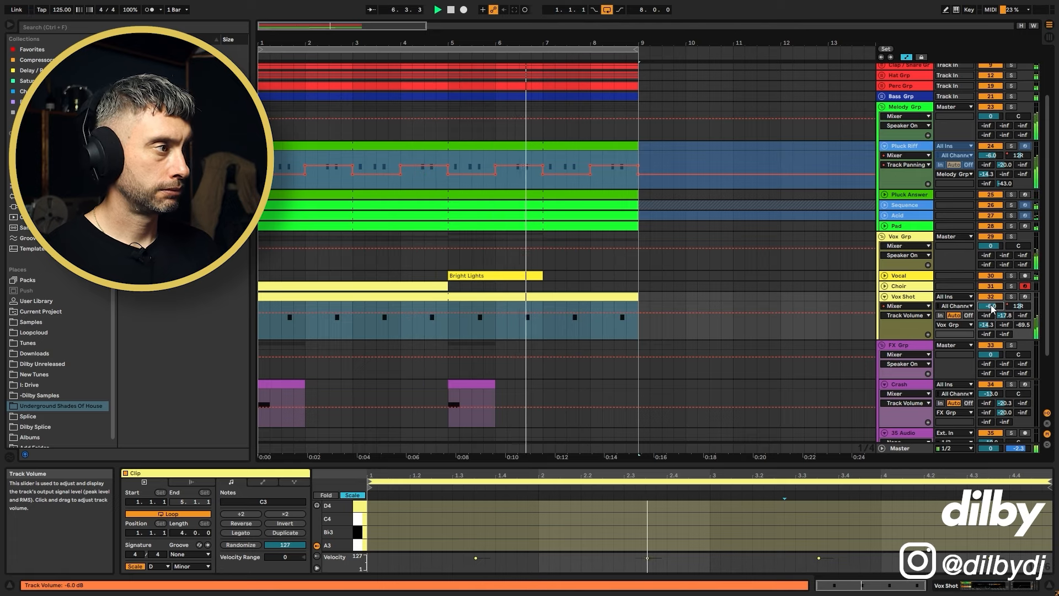
{"action": "left_click", "coordinate": [989, 395]}
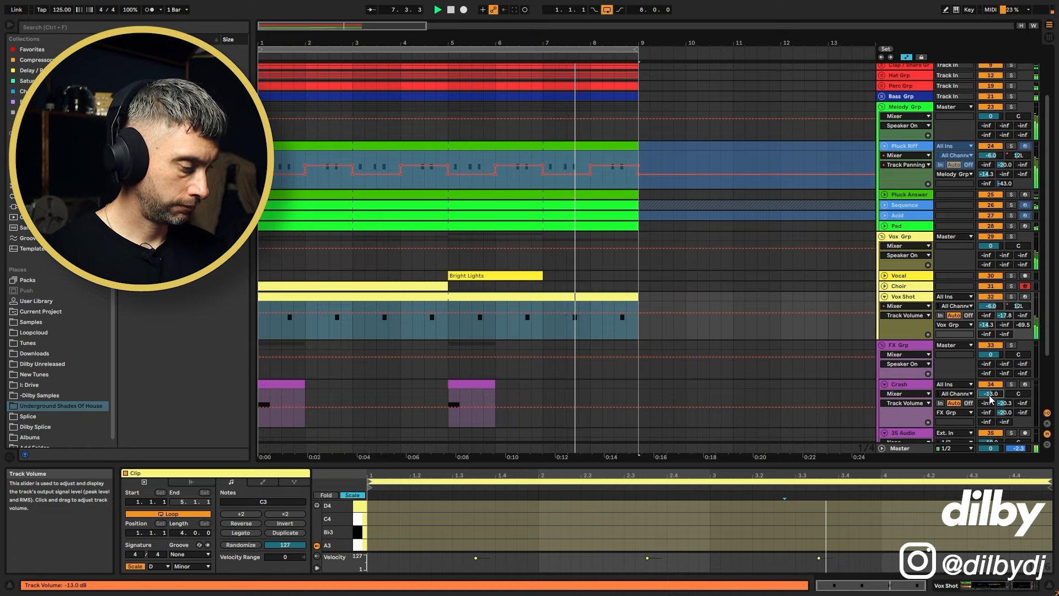
{"action": "type", "text": "-14"}
{"action": "key", "text": "Return"}
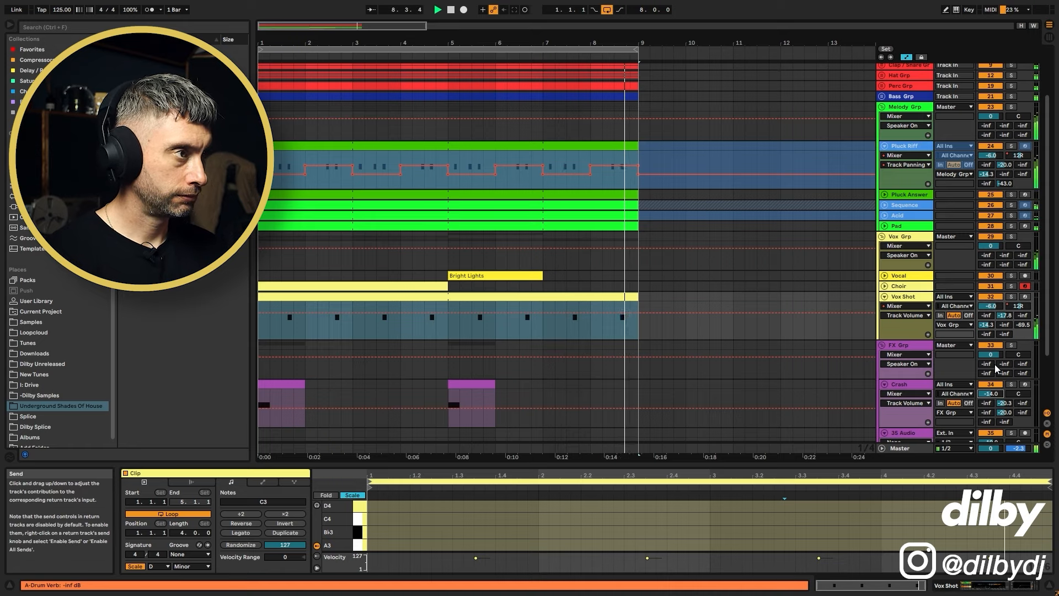
{"action": "key", "text": "Down"}
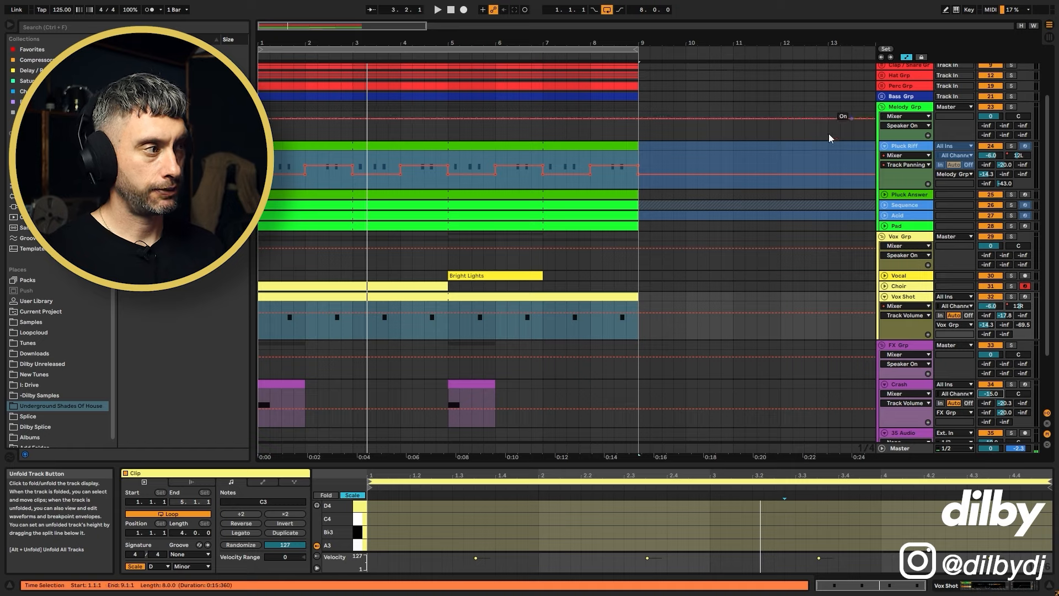
Step: Fold all track groups, open the Master's L2 limiter and WLM loudness meter side by side, and set the limiter threshold to 0.0
{"action": "left_click", "coordinate": [882, 346], "text": "alt"}
{"action": "left_click", "coordinate": [903, 353]}
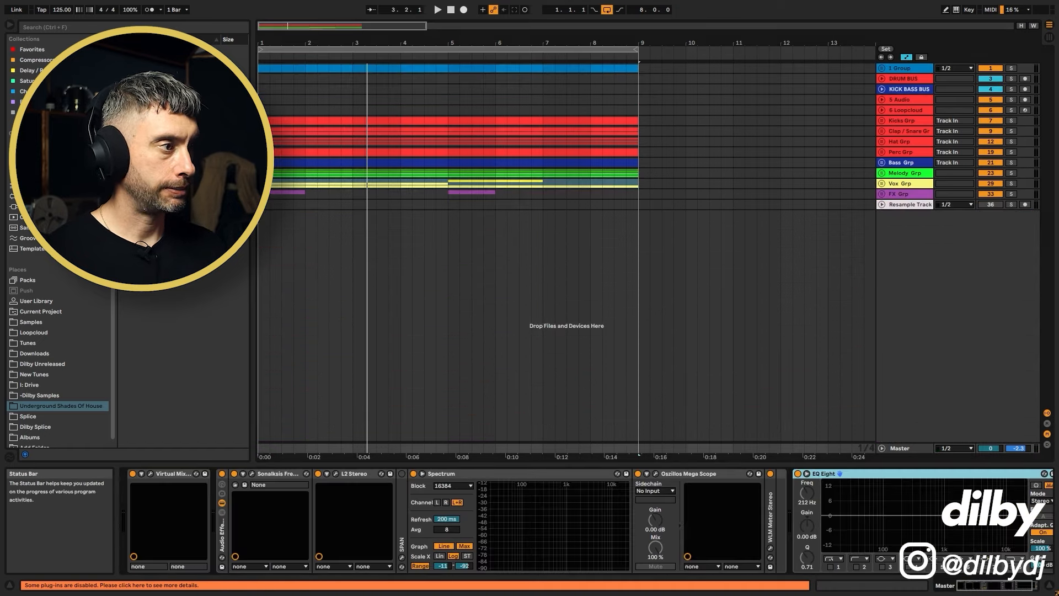
{"action": "left_click", "coordinate": [334, 474]}
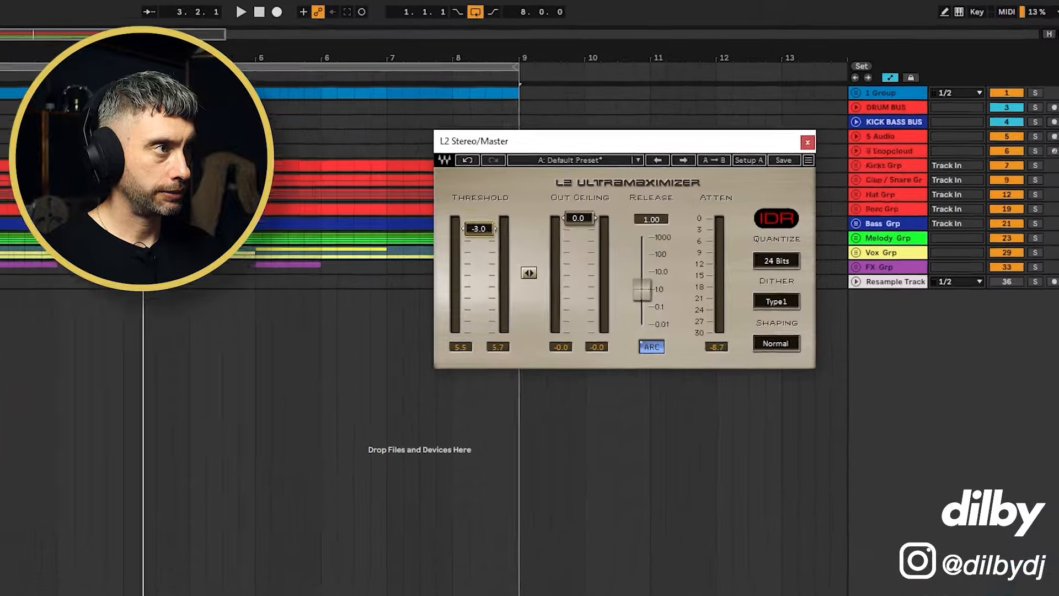
{"action": "left_click_drag", "start_coordinate": [725, 140], "coordinate": [549, 151]}
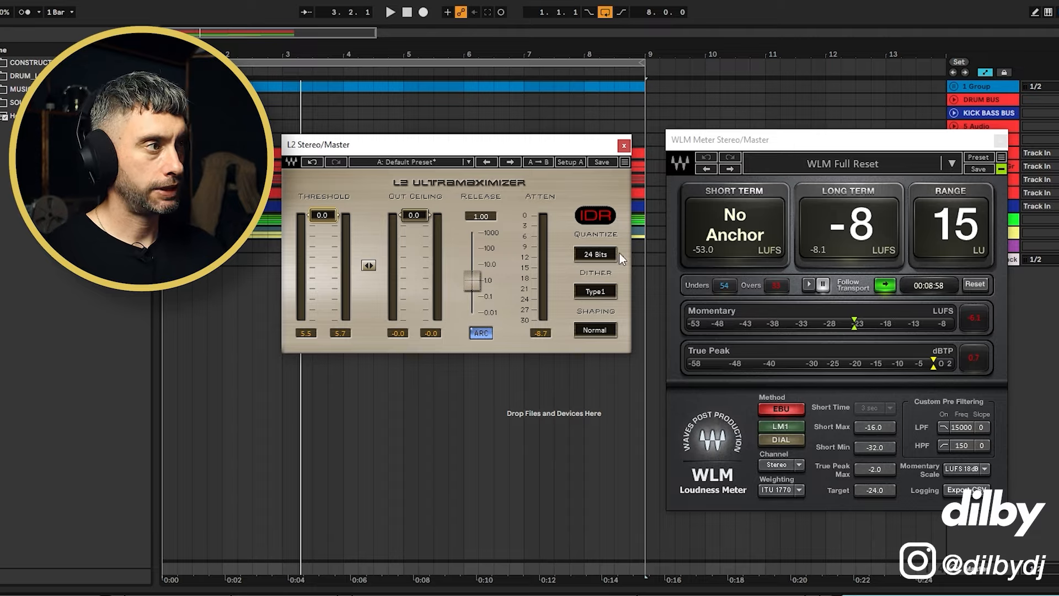
Step: Play the loop, lower the L2 limiter's threshold to -2.7 while watching the loudness meter, and close the limiter window
{"action": "key", "text": "space"}
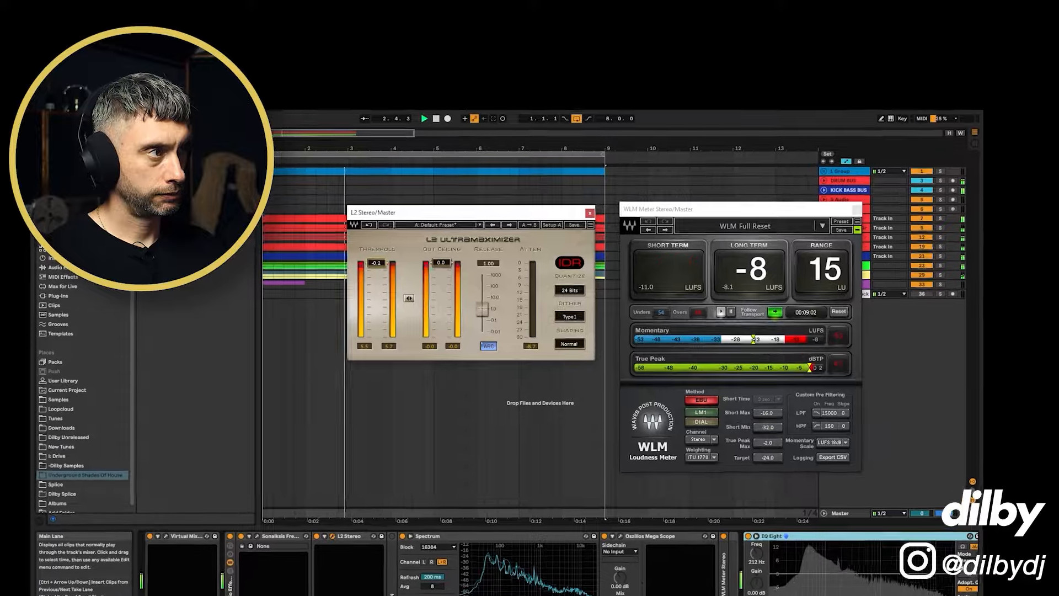
{"action": "left_click_drag", "start_coordinate": [377, 263], "coordinate": [362, 258]}
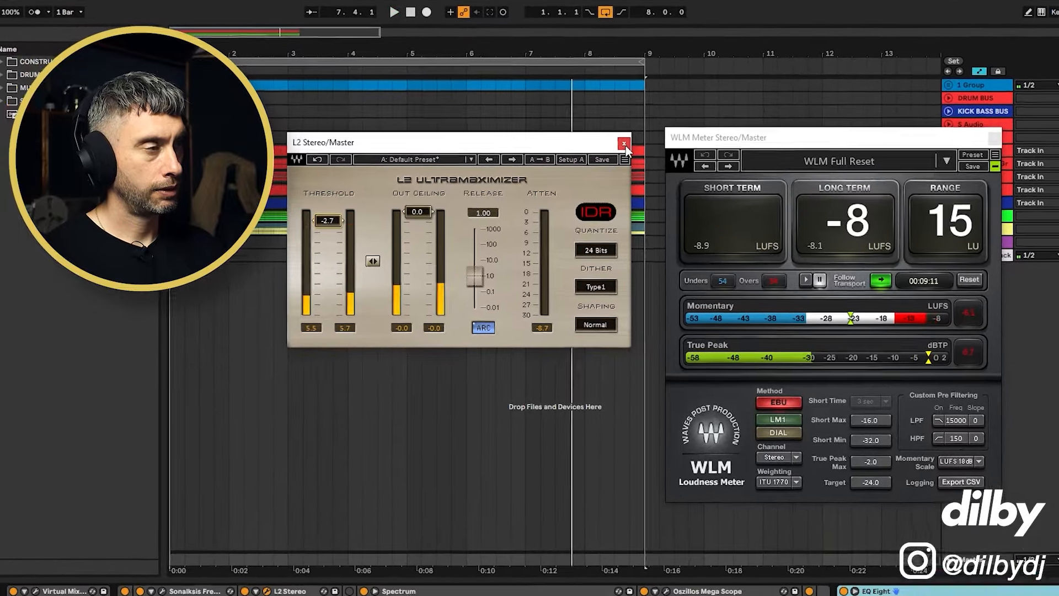
{"action": "left_click", "coordinate": [624, 146]}
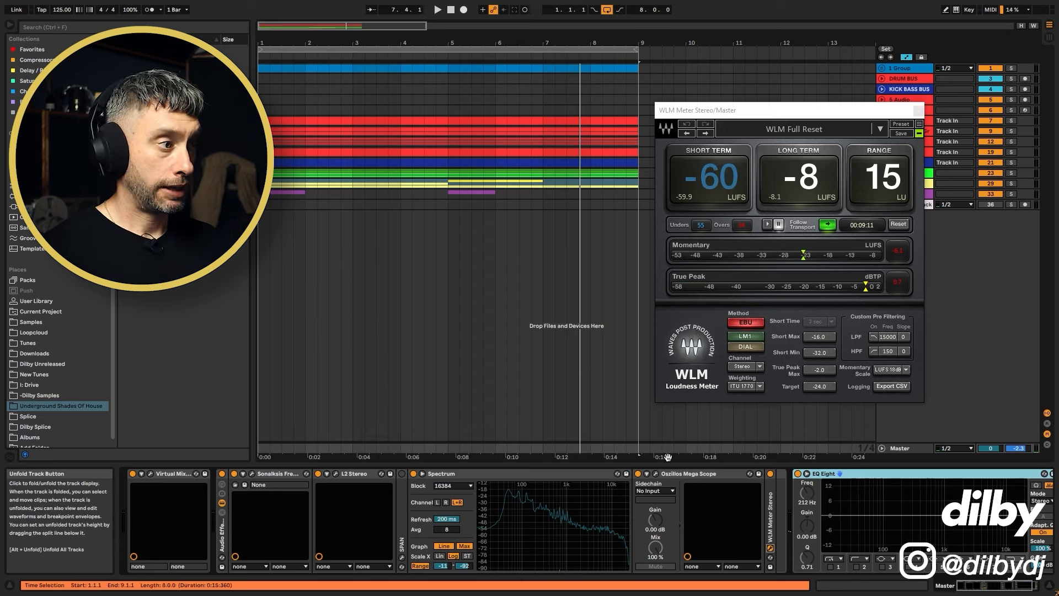
Step: Set up the WLM loudness meter on the soloed reference track in 1 Group and loop its Maru clip from bar 3 to bar 5
{"action": "left_click", "coordinate": [455, 69]}
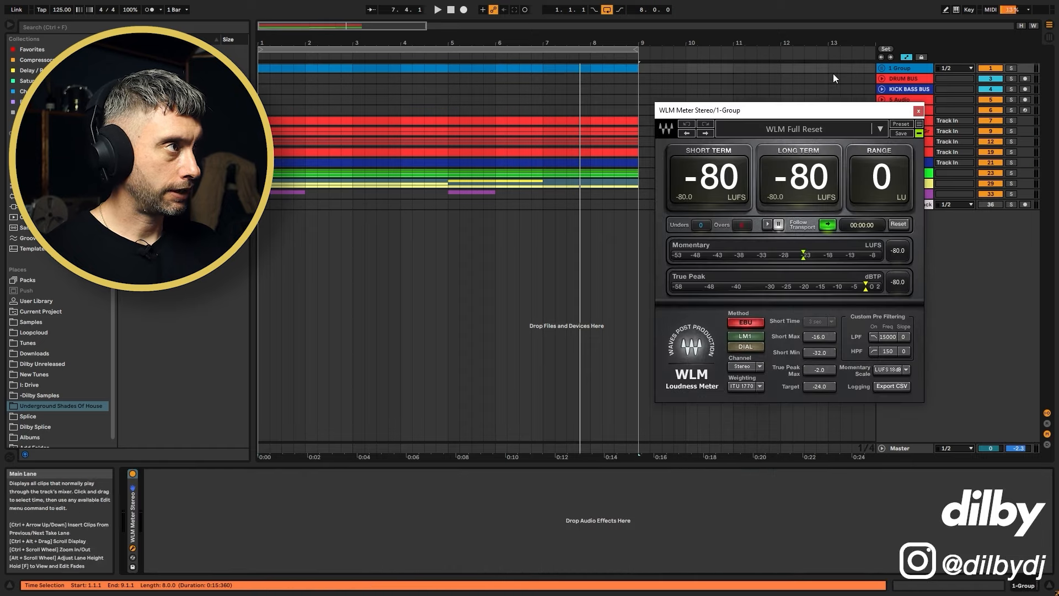
{"action": "left_click", "coordinate": [882, 68]}
{"action": "left_click", "coordinate": [420, 106]}
{"action": "key", "text": "ctrl+l"}
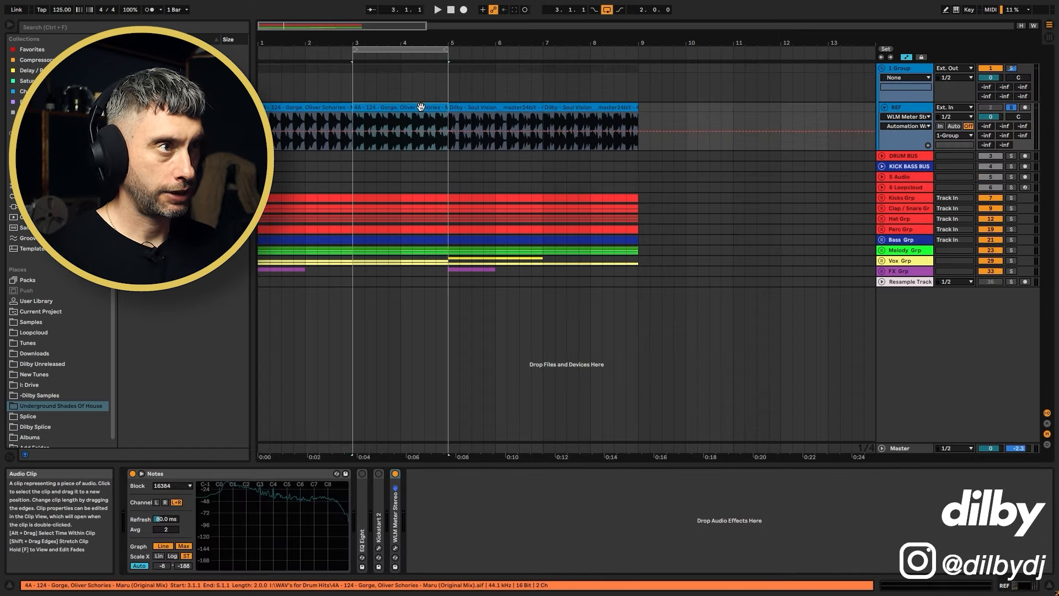
Step: Measure both reference tracks' loudness with the WLM meter, moving the loop from the Maru clip to Soul Vision at bars 7 to 9
{"action": "key", "text": "space"}
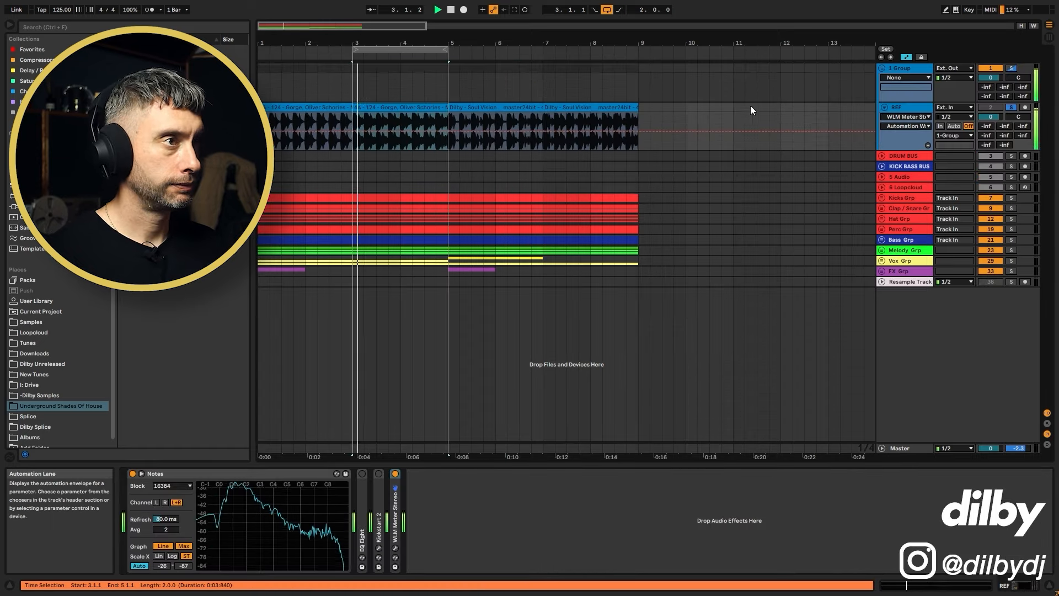
{"action": "left_click", "coordinate": [395, 548]}
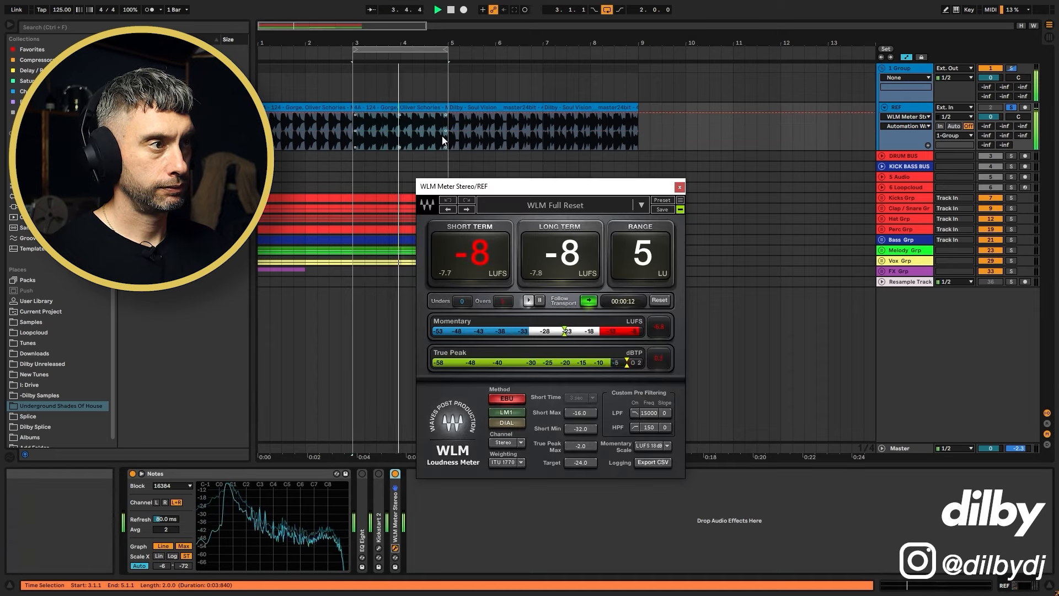
{"action": "left_click_drag", "start_coordinate": [408, 50], "coordinate": [598, 54]}
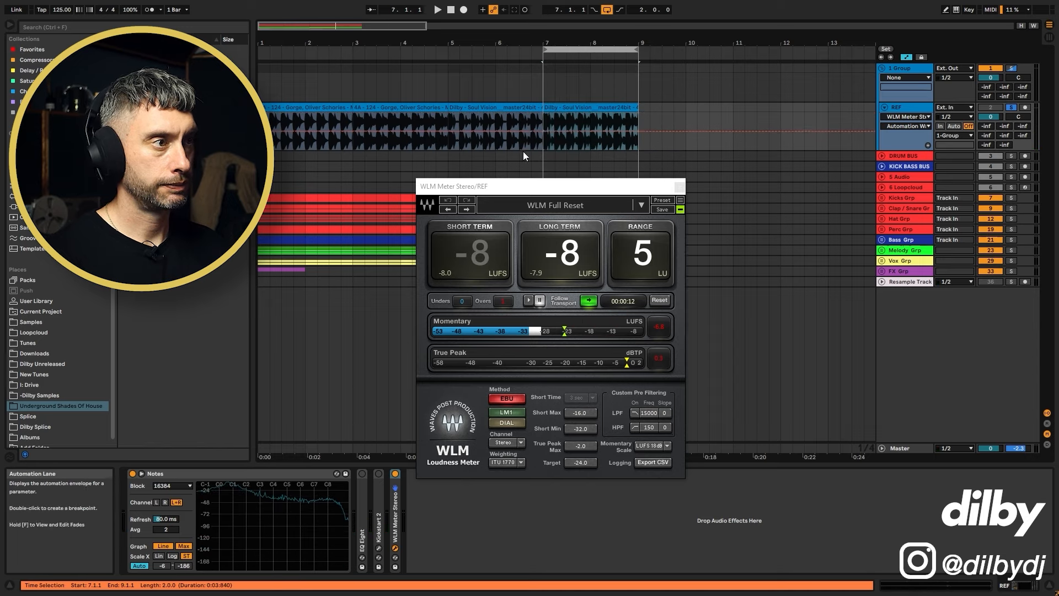
{"action": "key", "text": "space"}
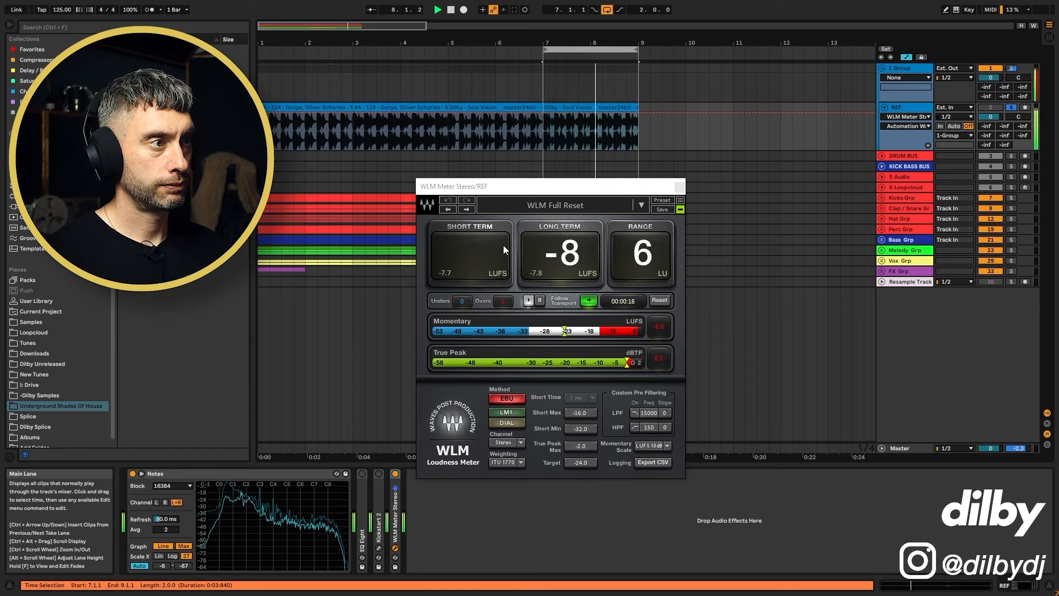
{"action": "left_click", "coordinate": [680, 186]}
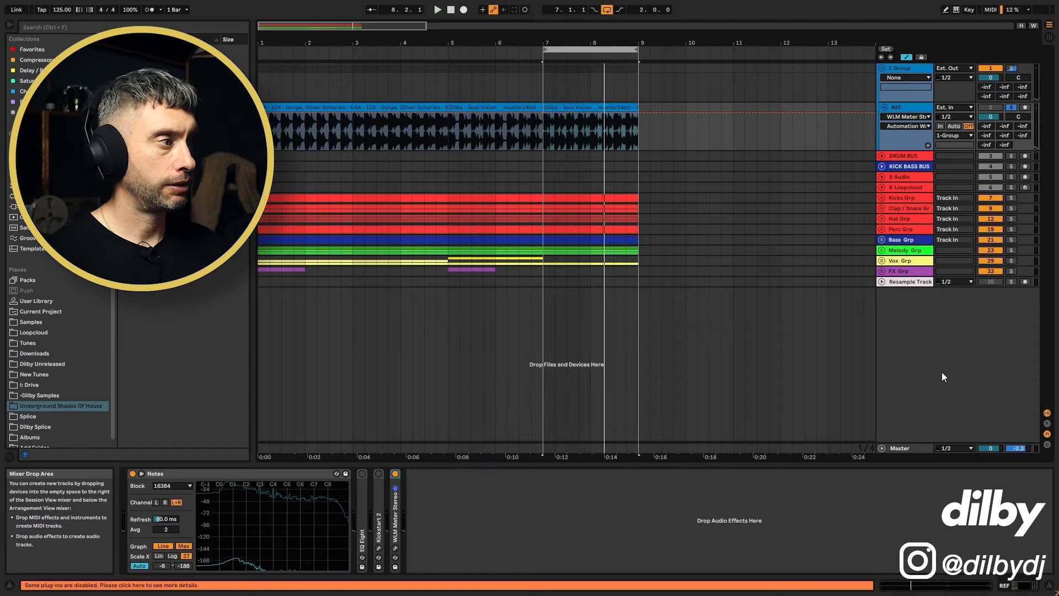
Step: Unsolo and fold the reference track, play the eight-bar loop and check the Master's loudness with the WLM meter
{"action": "left_click", "coordinate": [904, 447]}
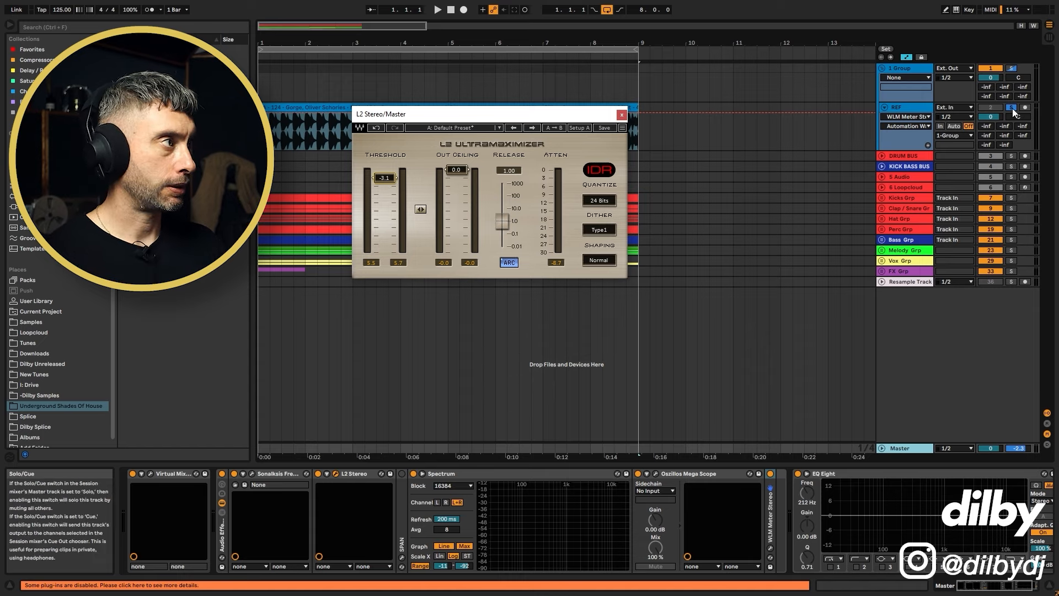
{"action": "left_click", "coordinate": [885, 107]}
{"action": "left_click_drag", "start_coordinate": [502, 112], "coordinate": [817, 113]}
{"action": "key", "text": "space"}
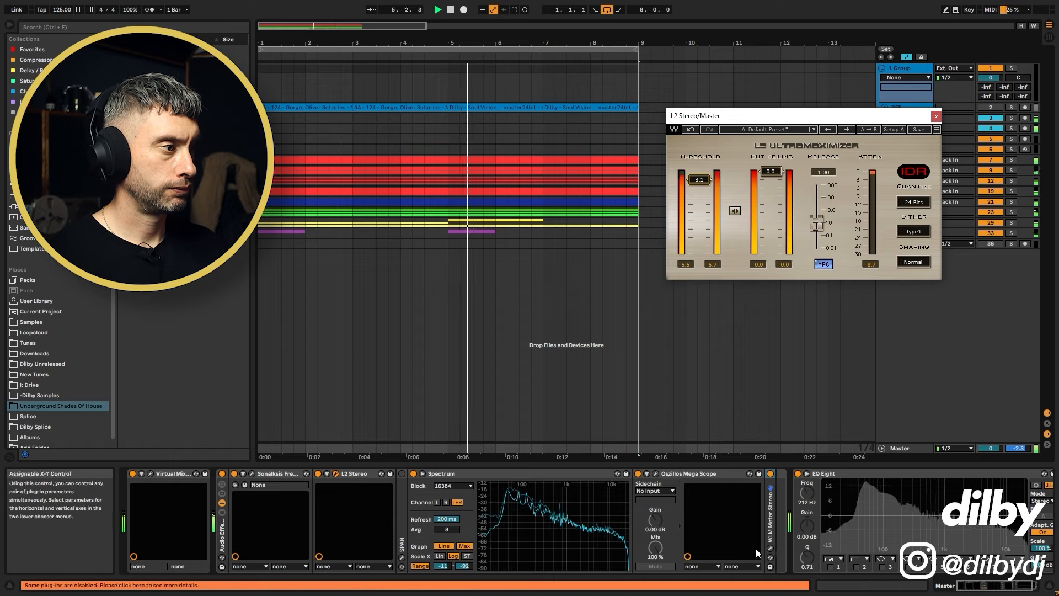
{"action": "left_click", "coordinate": [771, 548]}
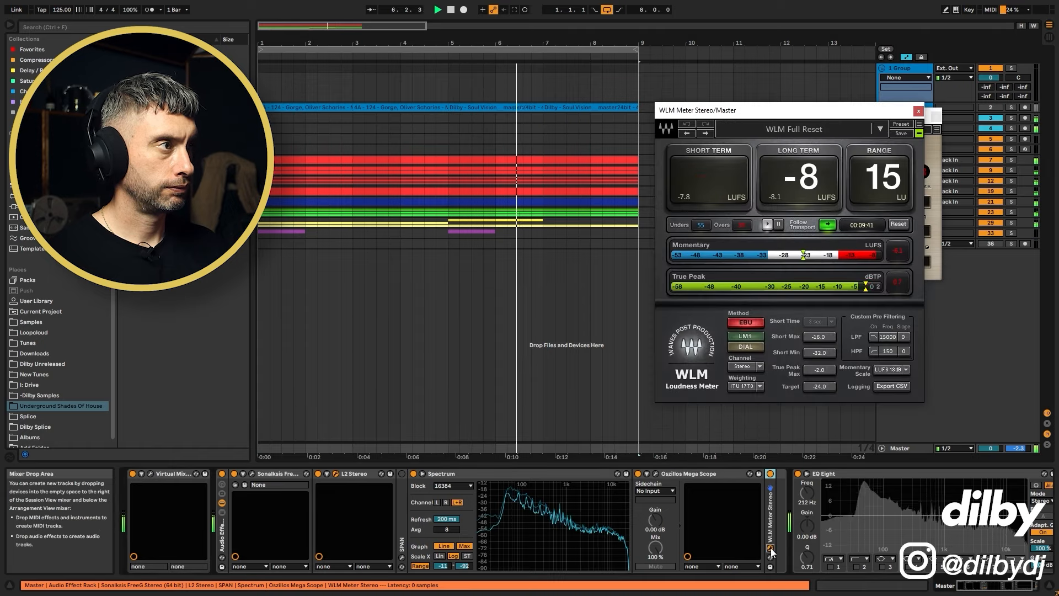
{"action": "key", "text": "space"}
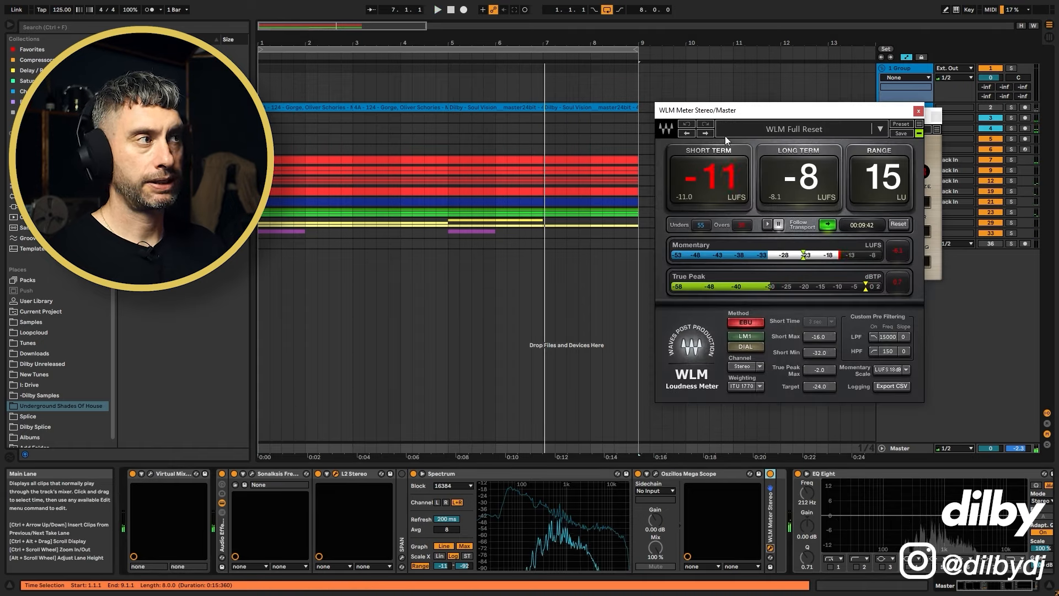
{"action": "left_click_drag", "start_coordinate": [796, 114], "coordinate": [704, 141]}
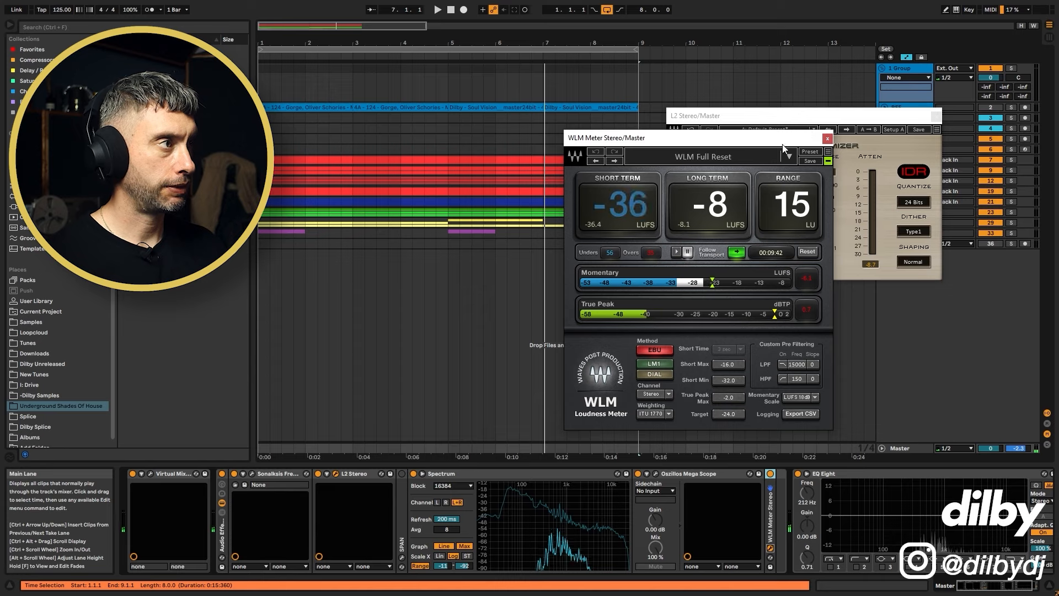
{"action": "left_click", "coordinate": [828, 138]}
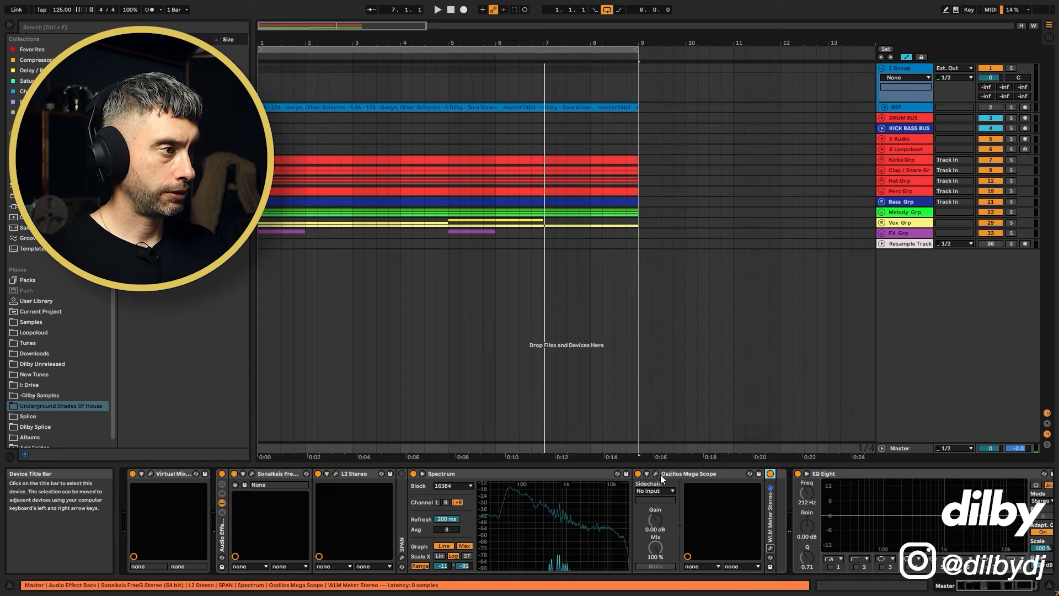
Step: Loop the Soul Vision reference clip from bar 7 to bar 9 and open the SPAN analyzer on the Master
{"action": "left_click", "coordinate": [575, 106]}
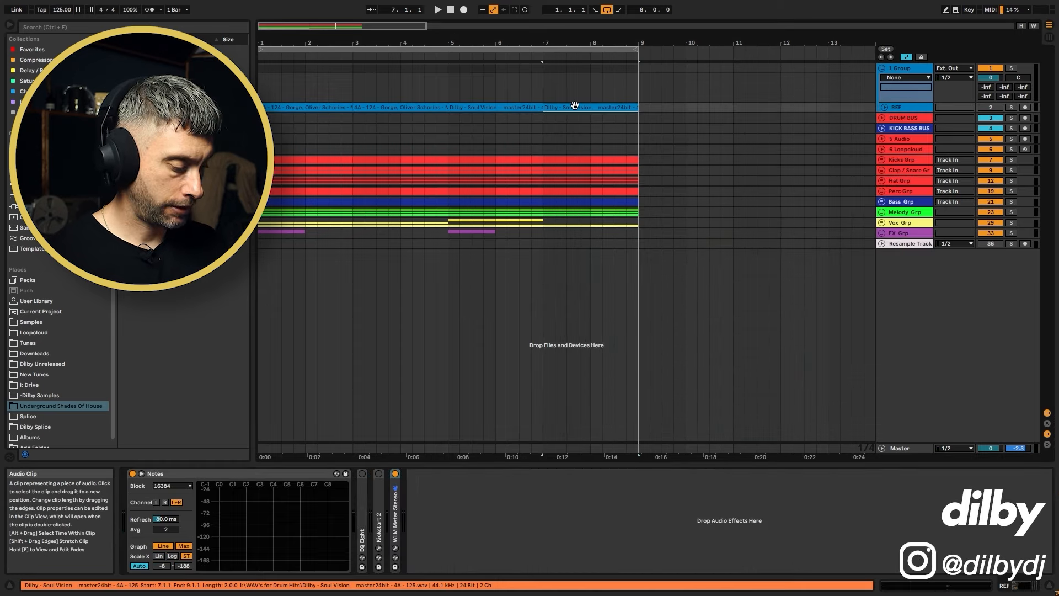
{"action": "key", "text": "ctrl+l"}
{"action": "left_click", "coordinate": [905, 448]}
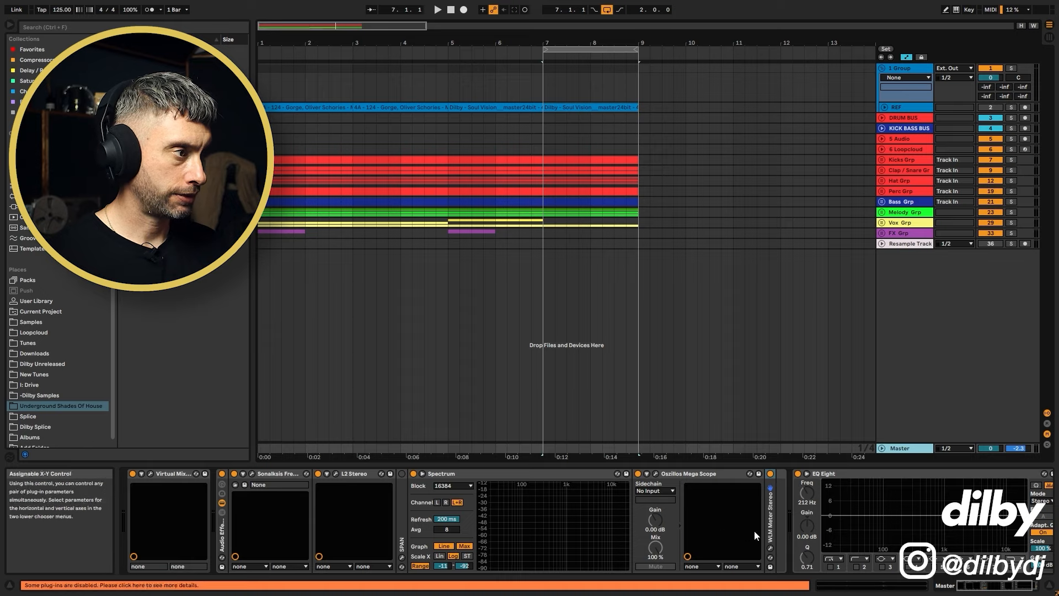
{"action": "double_click", "coordinate": [402, 544]}
{"action": "left_click", "coordinate": [419, 473]}
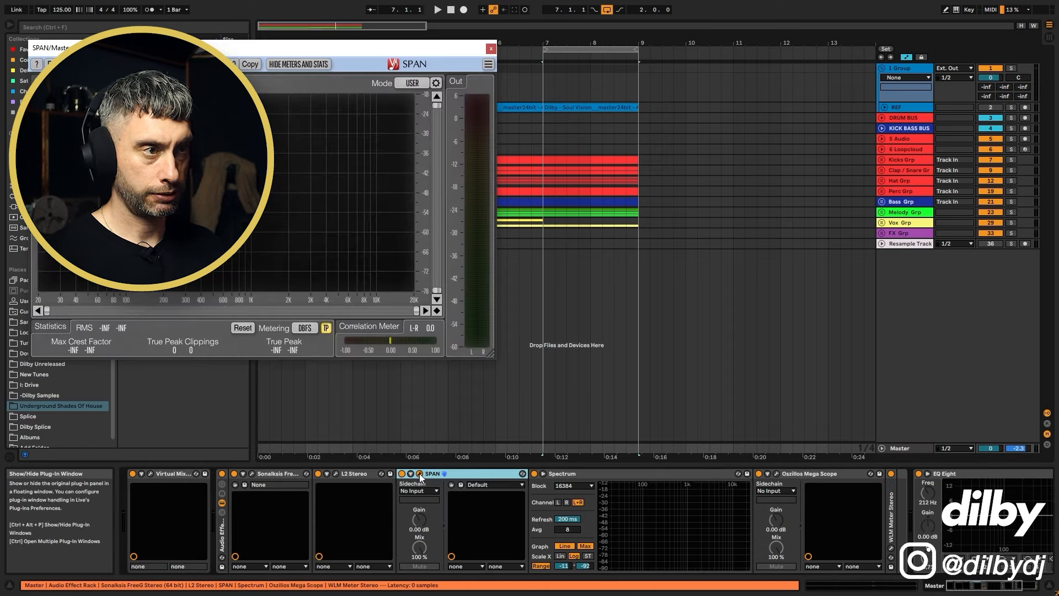
{"action": "left_click_drag", "start_coordinate": [417, 48], "coordinate": [825, 74]}
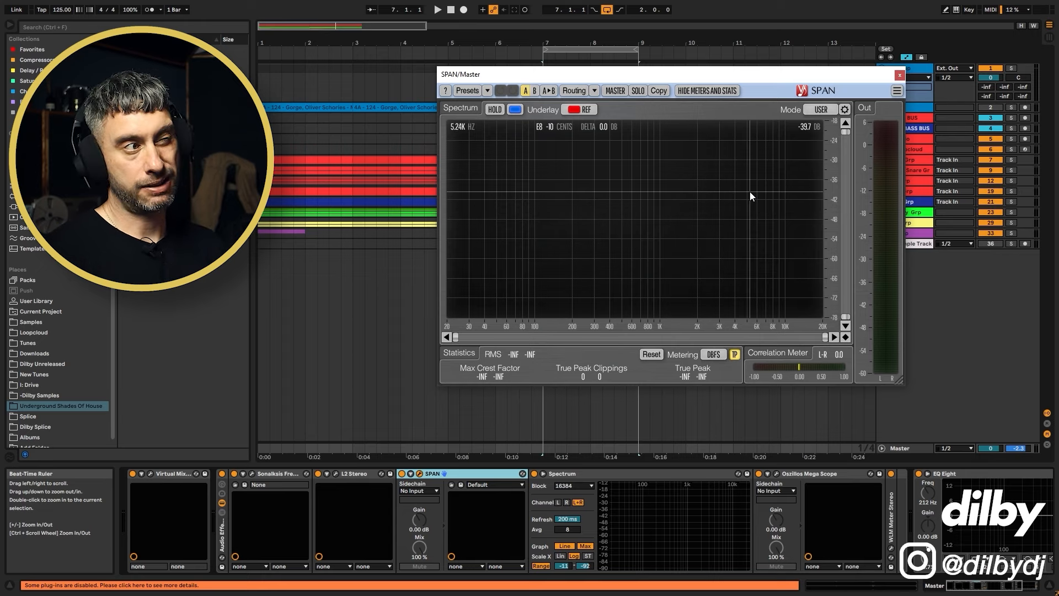
Step: Route the REF track, tapped Post FX, into the sidechain input of the Master's SPAN analyzer
{"action": "left_click", "coordinate": [426, 491]}
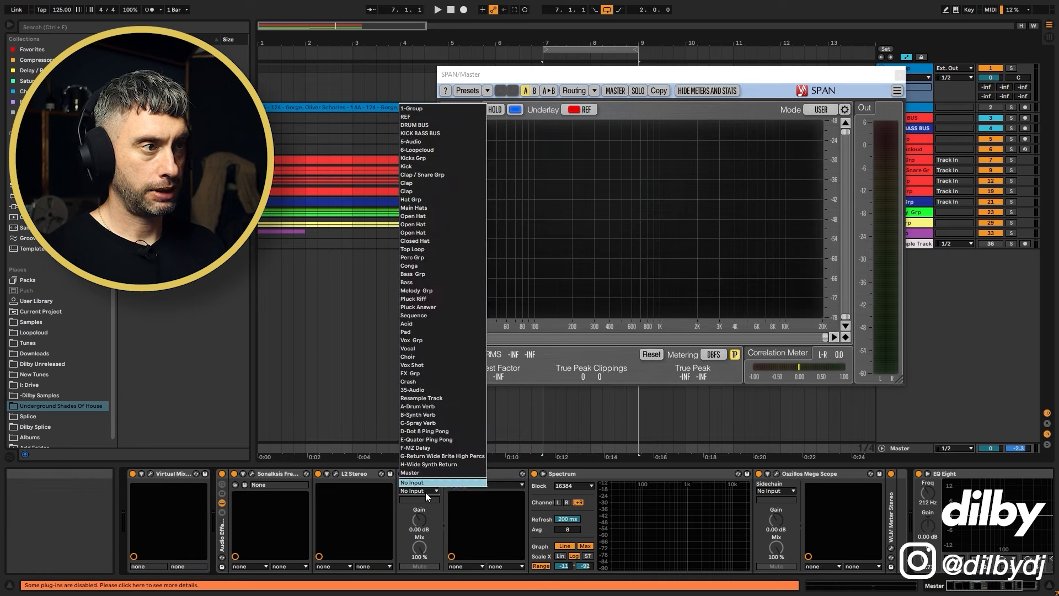
{"action": "left_click", "coordinate": [442, 118]}
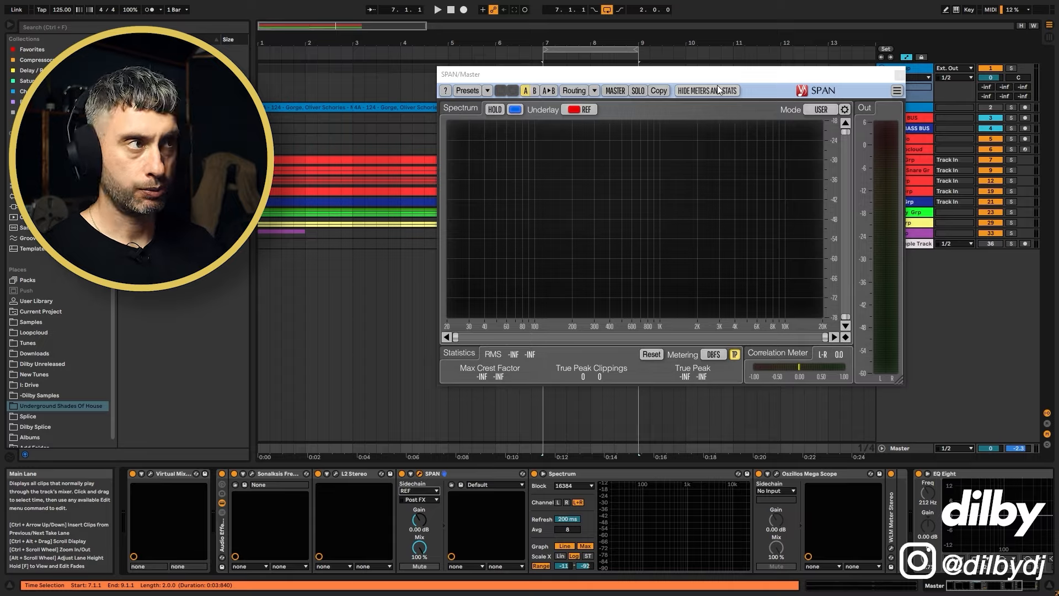
{"action": "left_click", "coordinate": [420, 499]}
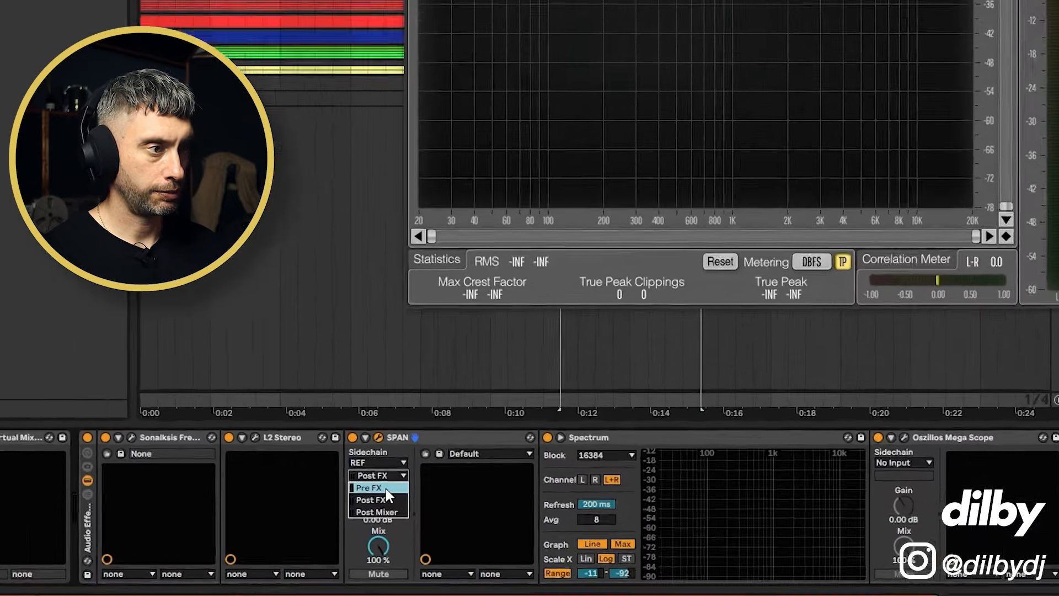
{"action": "left_click", "coordinate": [421, 517]}
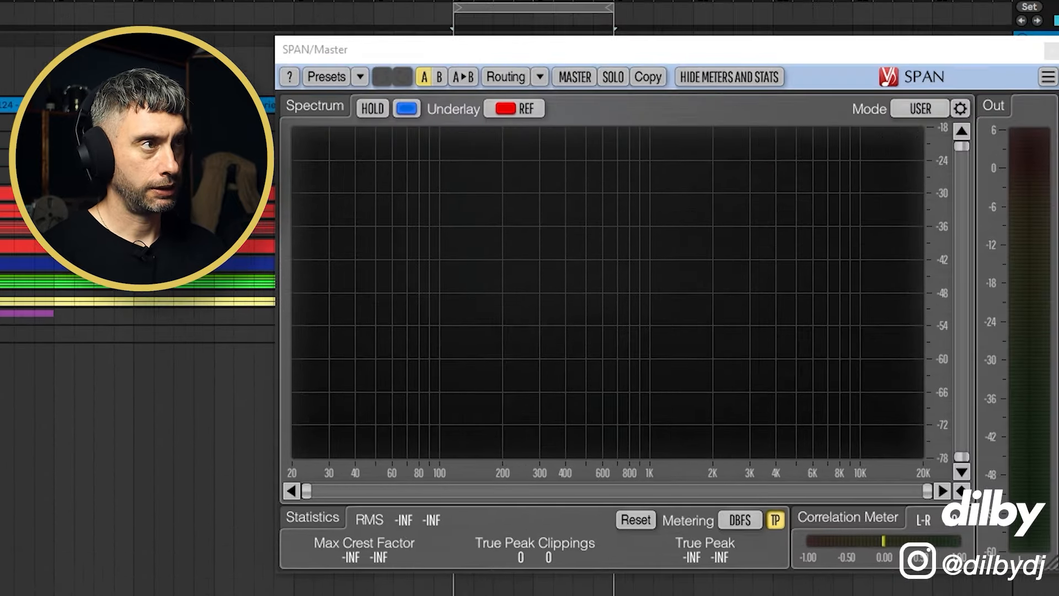
{"action": "left_click_drag", "start_coordinate": [419, 55], "coordinate": [344, 87]}
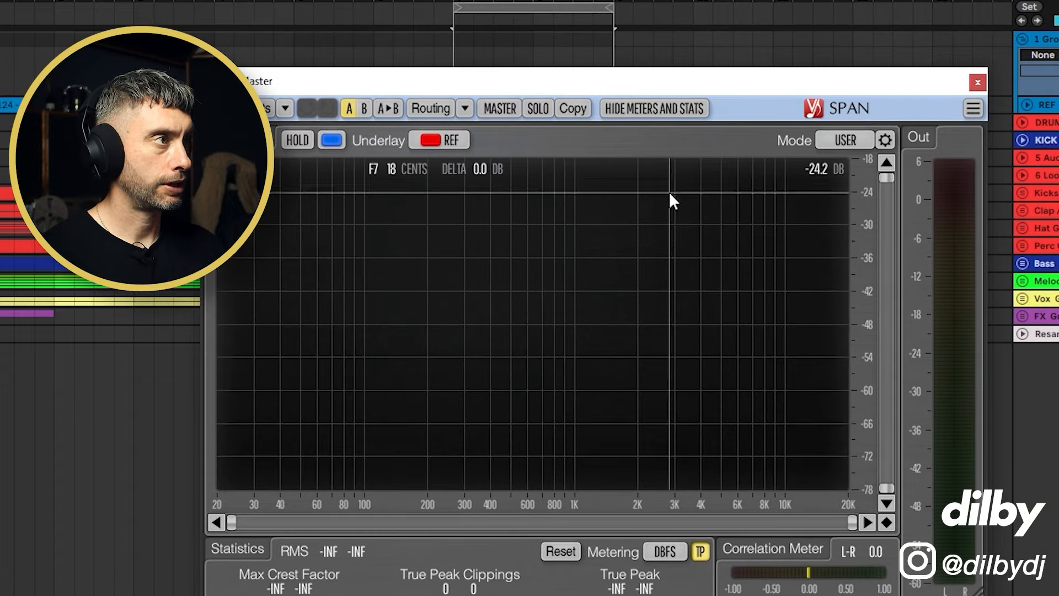
Step: Enable a two-bar clip loop on the Soul Vision reference clip and move the looped section to 91.1.1
{"action": "key", "text": "space"}
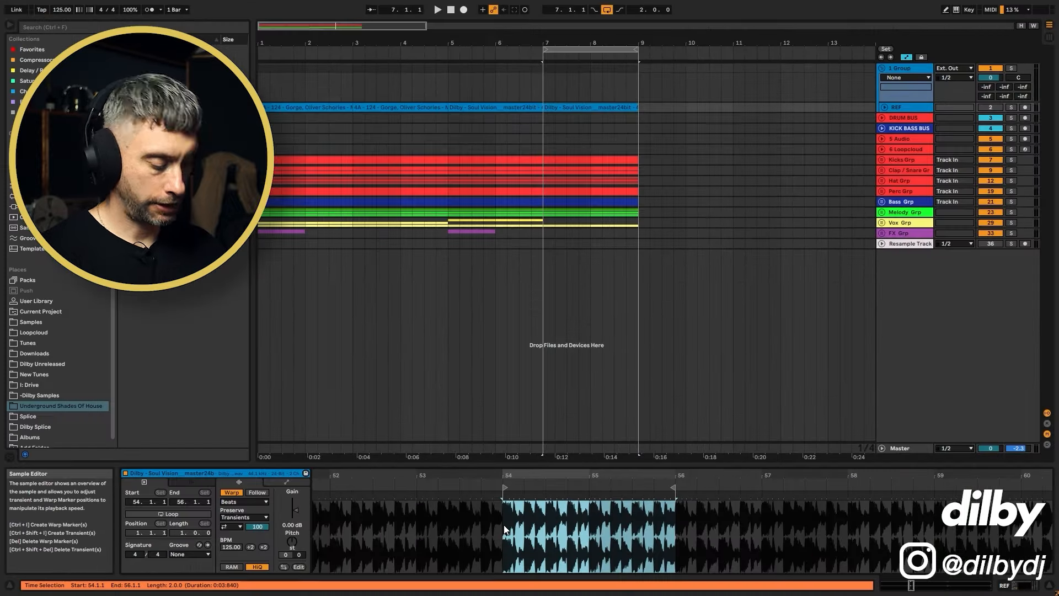
{"action": "key", "text": "ctrl+l"}
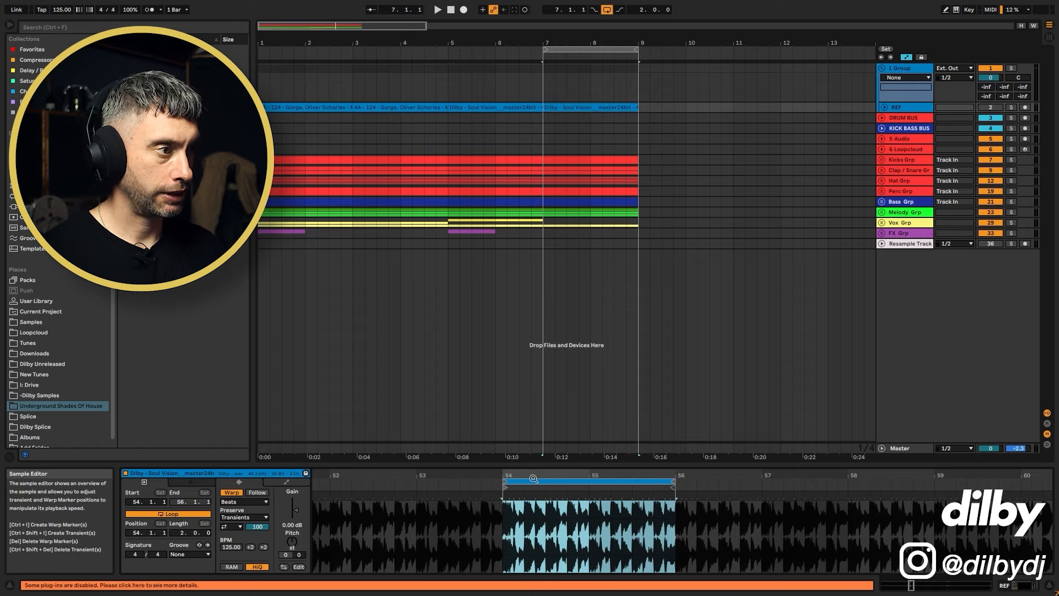
{"action": "left_click_drag", "start_coordinate": [536, 477], "coordinate": [536, 409]}
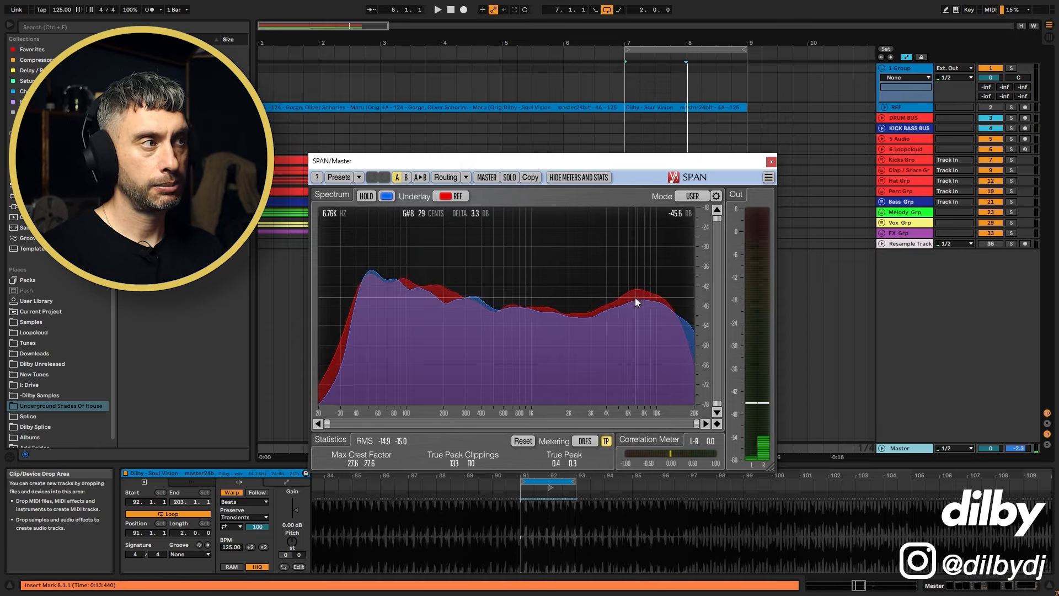
Step: Move the arrangement loop to bars 3 to 5 and loop a two-bar section of the Maru clip at 129.1.1
{"action": "left_click_drag", "start_coordinate": [696, 50], "coordinate": [452, 65]}
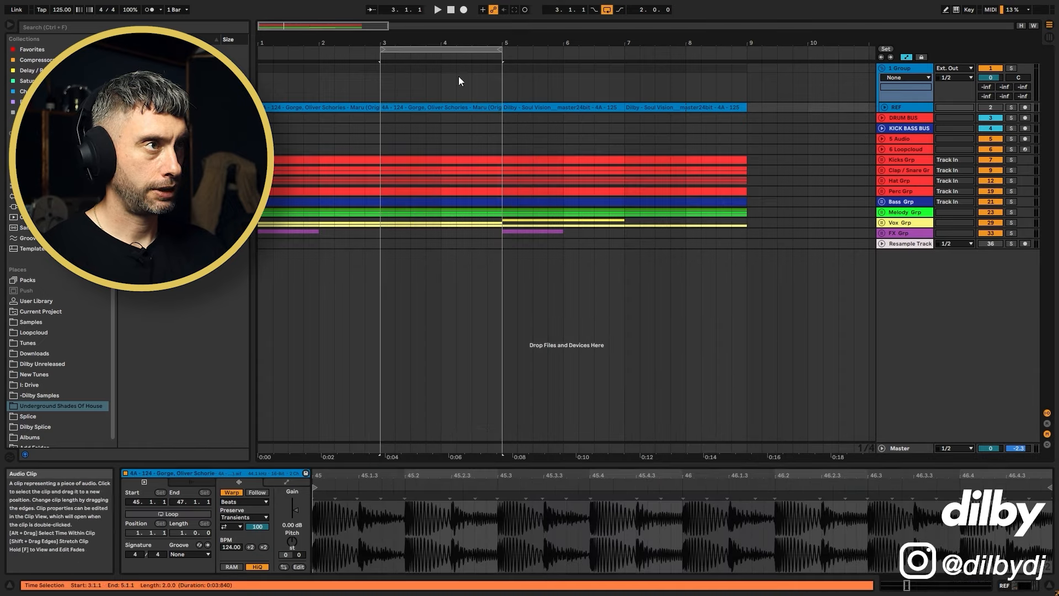
{"action": "left_click_drag", "start_coordinate": [459, 41], "coordinate": [459, 28]}
{"action": "left_click_drag", "start_coordinate": [665, 475], "coordinate": [664, 387]}
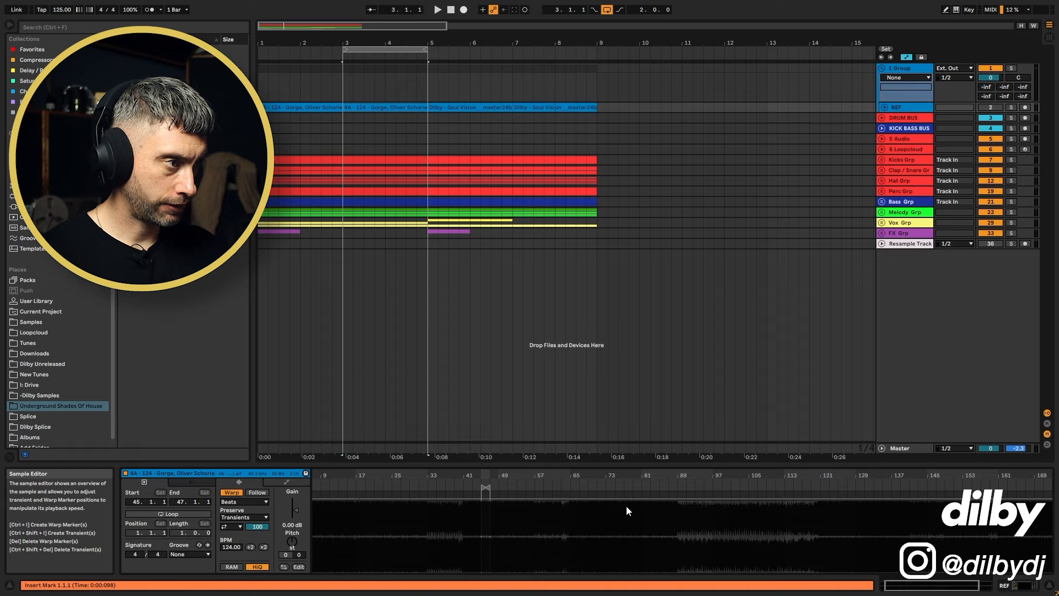
{"action": "left_click_drag", "start_coordinate": [640, 505], "coordinate": [633, 504]}
{"action": "key", "text": "ctrl+l"}
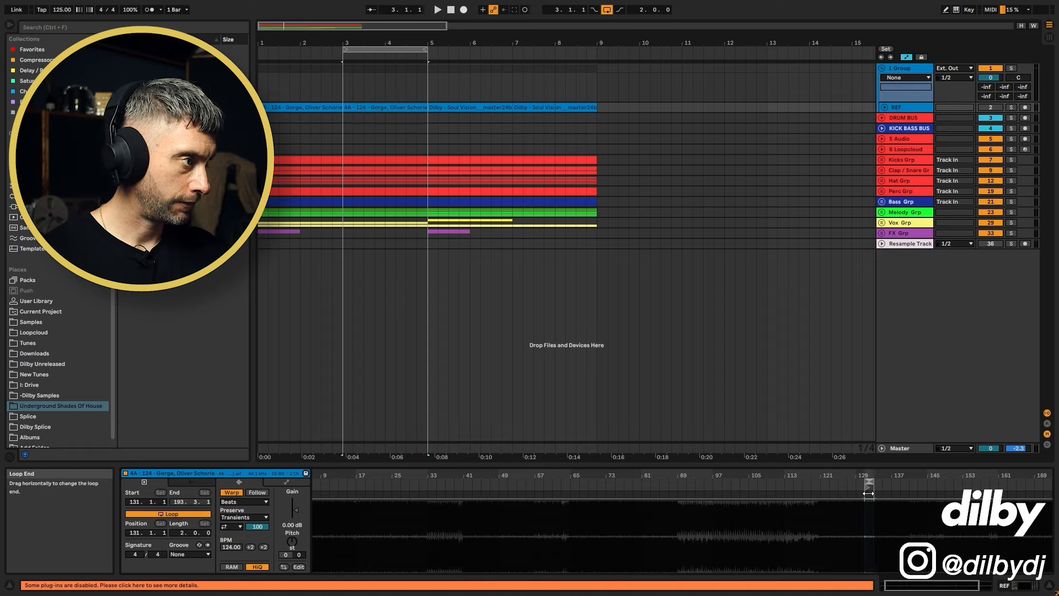
Step: Play the loop and compare the mix's frequency balance with the Maru reference in the Master's SPAN analyzer
{"action": "left_click", "coordinate": [909, 448]}
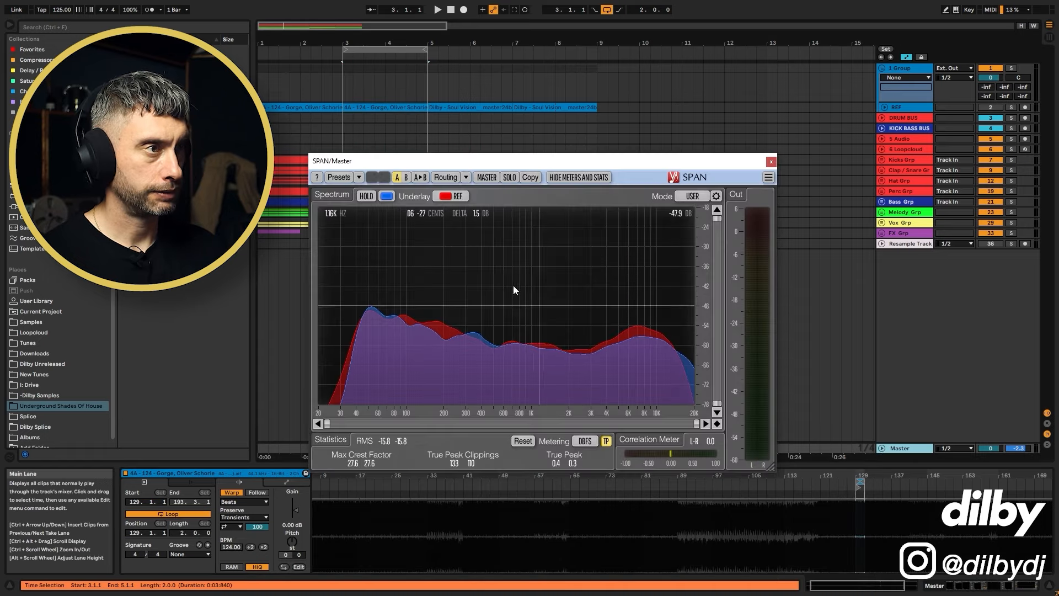
{"action": "key", "text": "space"}
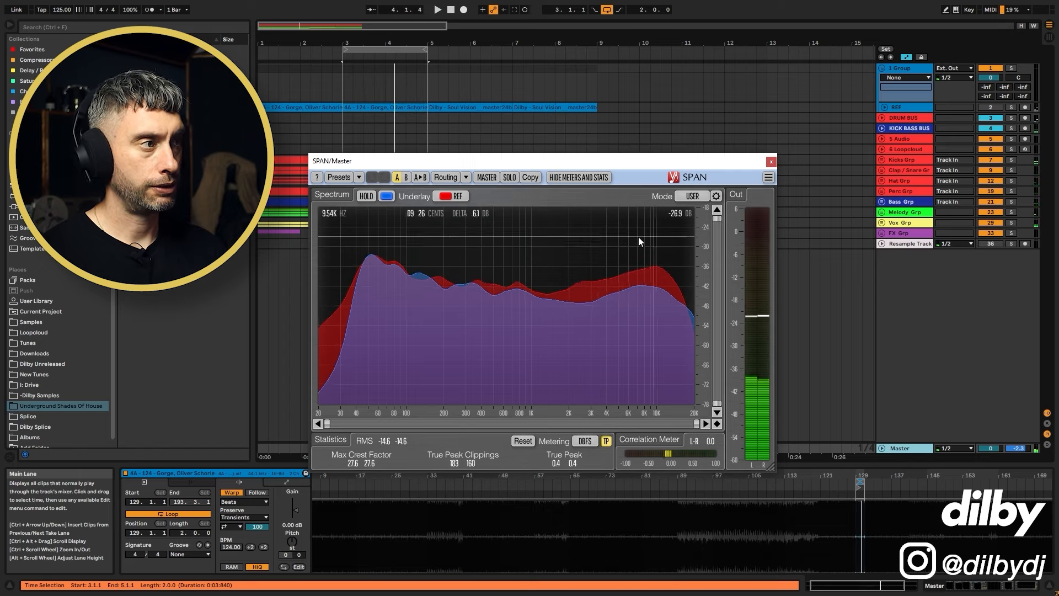
{"action": "left_click", "coordinate": [574, 106]}
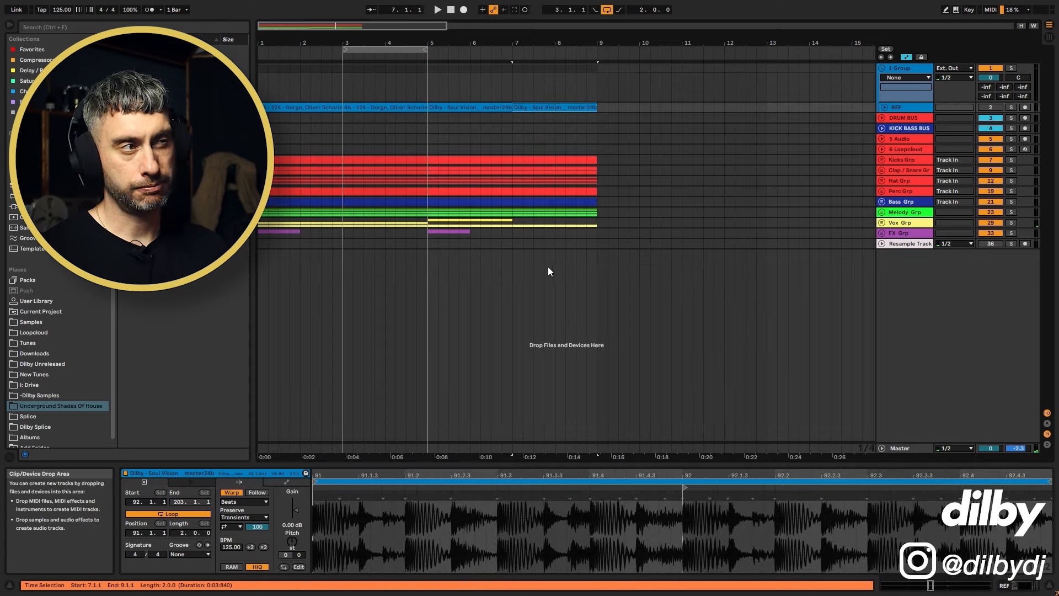
Step: Unfold the Hat Grp and its Main Hats subgroup, and select the Main Hats track volume
{"action": "left_click", "coordinate": [900, 180]}
{"action": "left_click", "coordinate": [881, 181]}
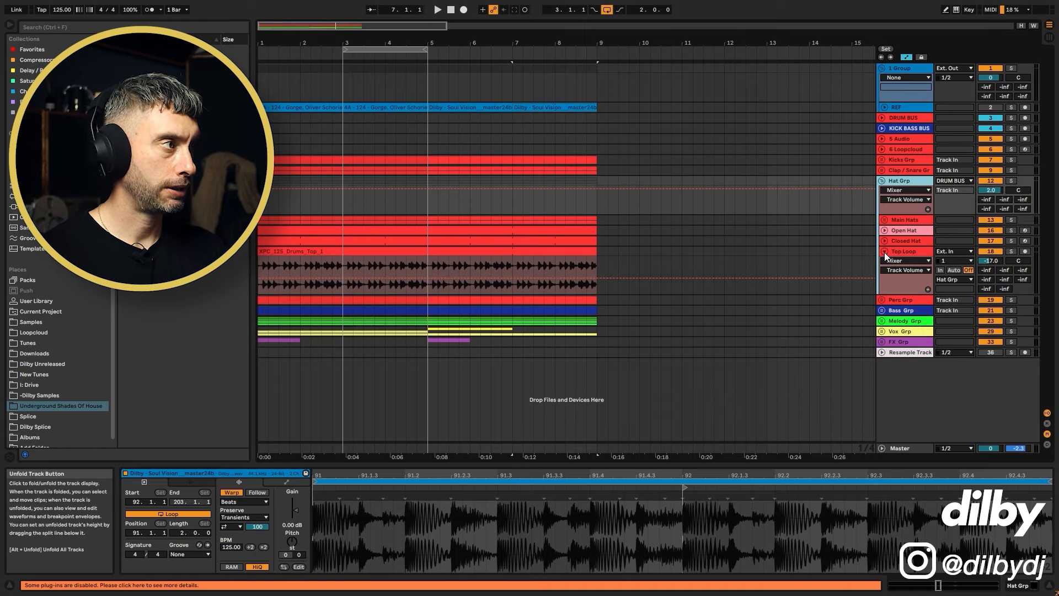
{"action": "left_click", "coordinate": [884, 219]}
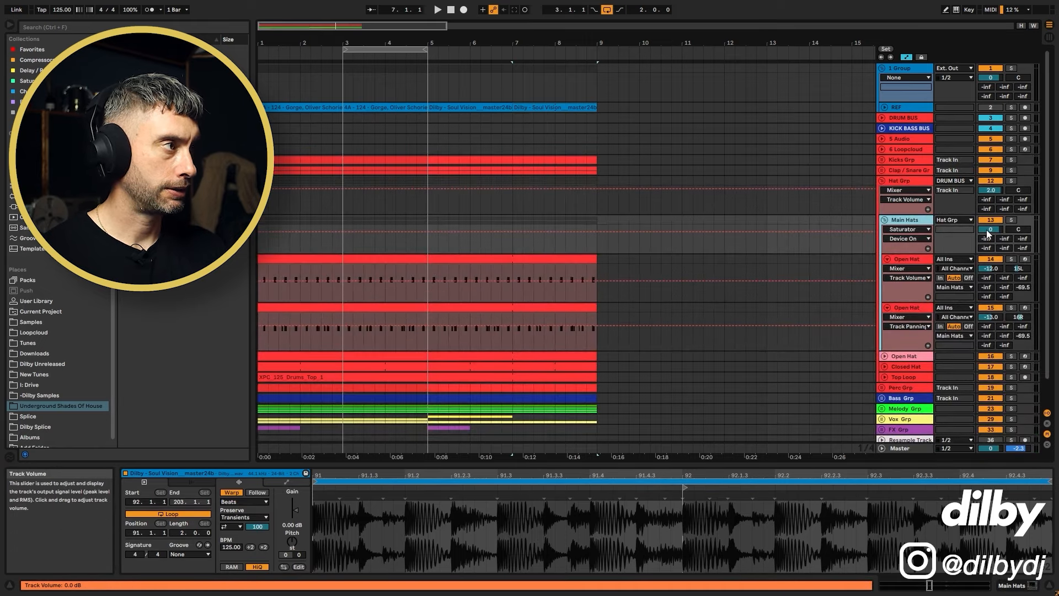
{"action": "left_click", "coordinate": [986, 229]}
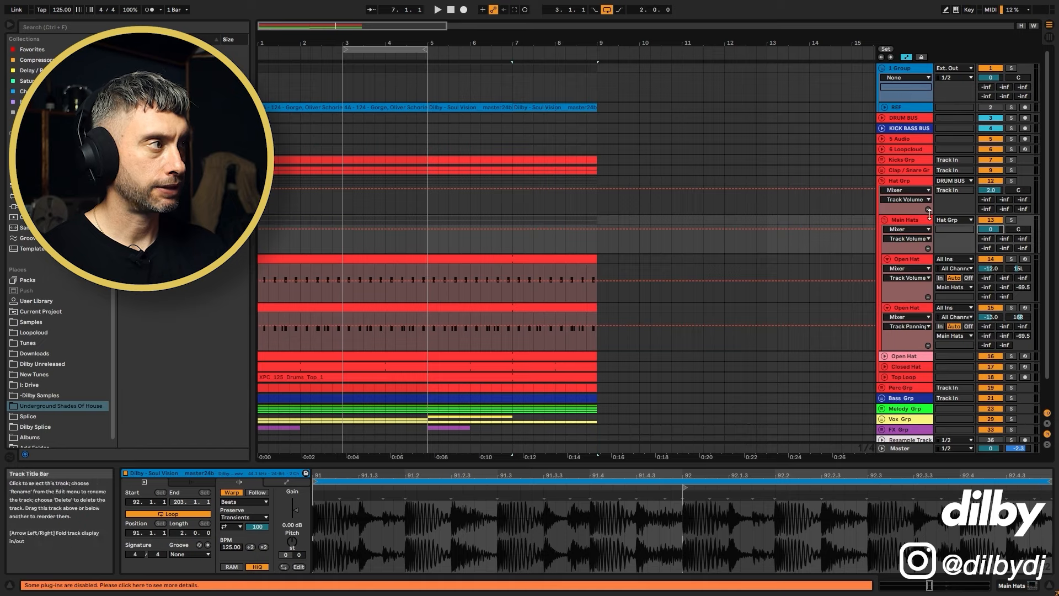
Step: Play the loop, extend it to span bars 1 to 9, and raise the Main Hats volume to 2.0 dB
{"action": "left_click", "coordinate": [354, 49]}
{"action": "key", "text": "space"}
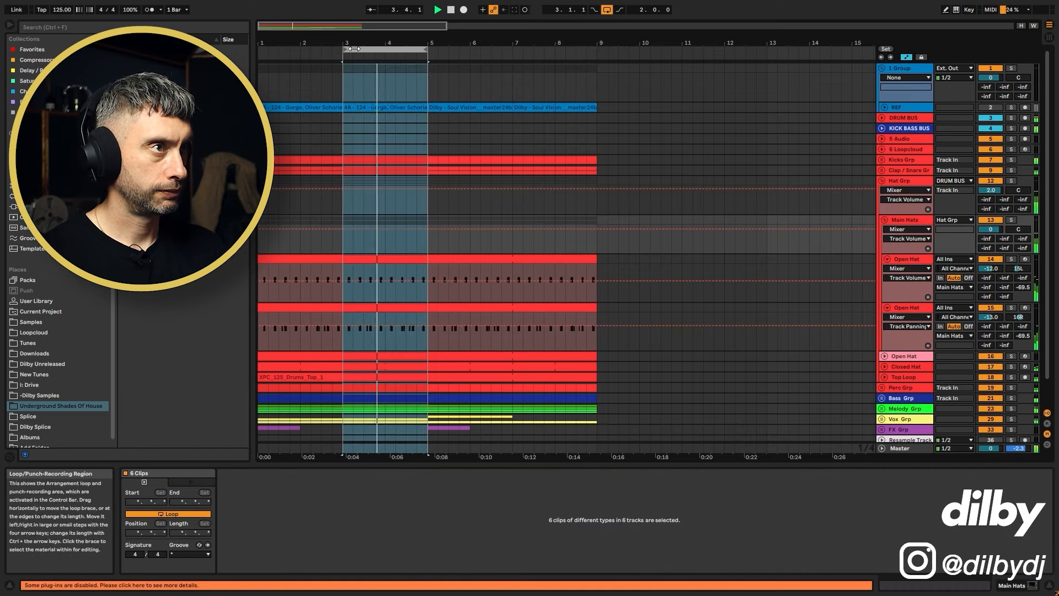
{"action": "left_click_drag", "start_coordinate": [346, 50], "coordinate": [260, 49]}
{"action": "left_click_drag", "start_coordinate": [424, 51], "coordinate": [596, 72]}
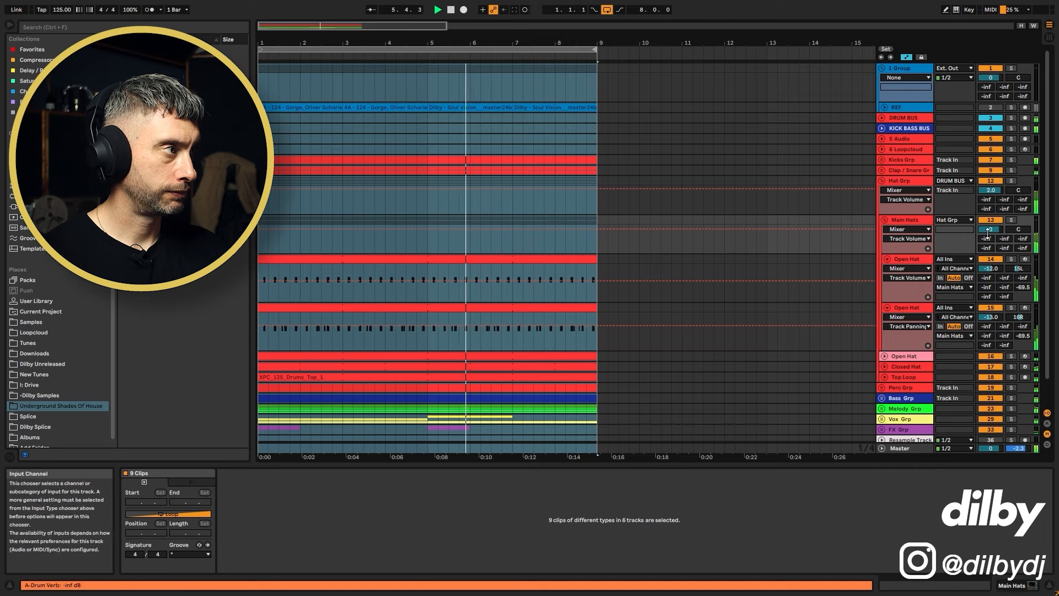
{"action": "key", "text": "Up"}
{"action": "key", "text": "Up"}
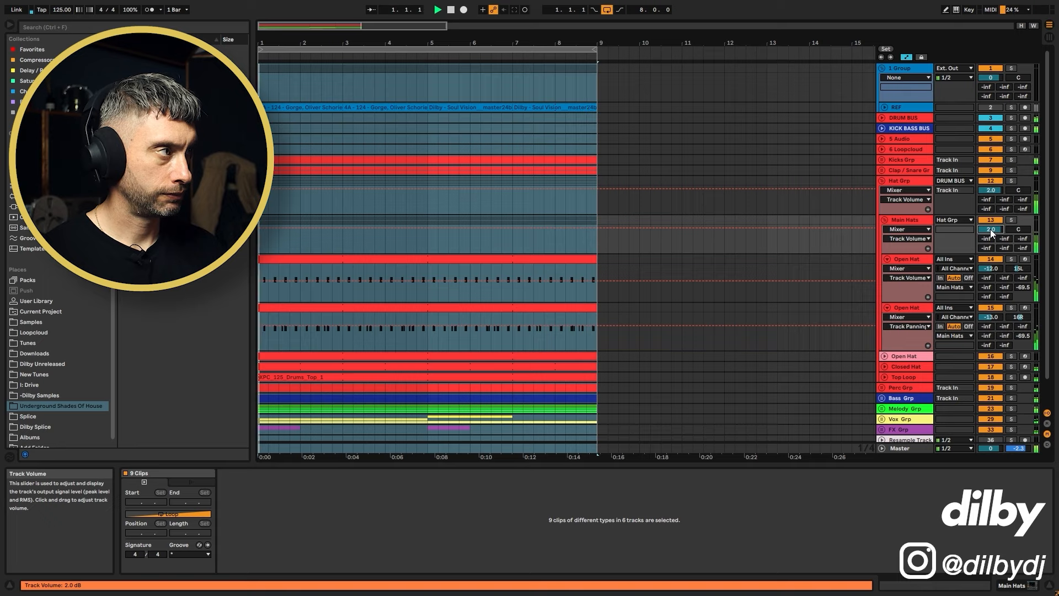
Step: Duplicate the REF track and have the Soul Vision reference clip fill bars 1 to 9 on the copy
{"action": "left_click", "coordinate": [906, 449]}
{"action": "left_click", "coordinate": [540, 108]}
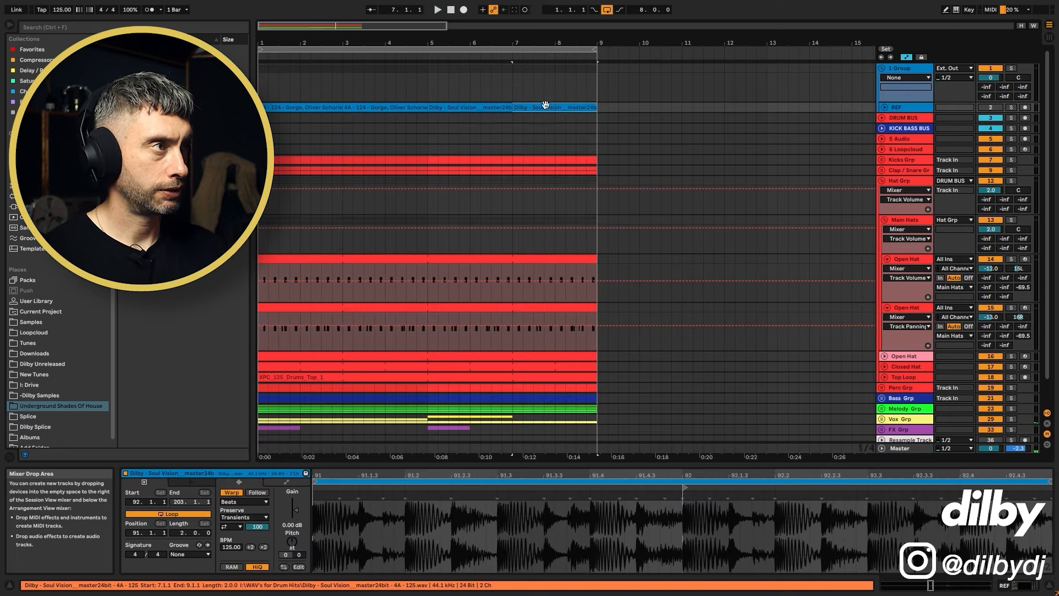
{"action": "left_click", "coordinate": [905, 108]}
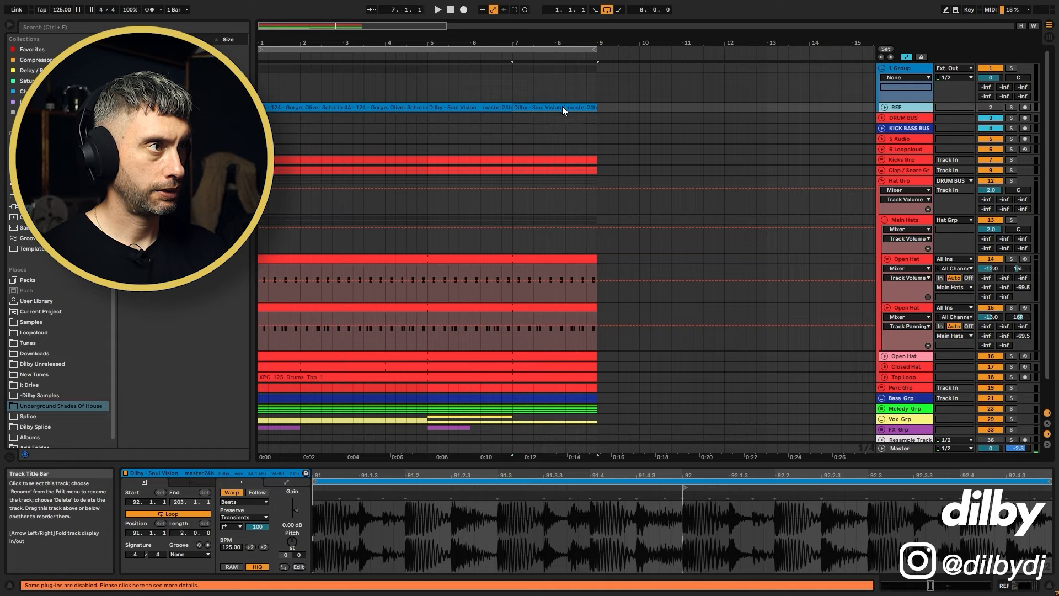
{"action": "key", "text": "ctrl+d"}
Step: Play the loop and compare the mix's high frequencies with the Soul Vision reference in the Master's SPAN analyzer
{"action": "key", "text": "space"}
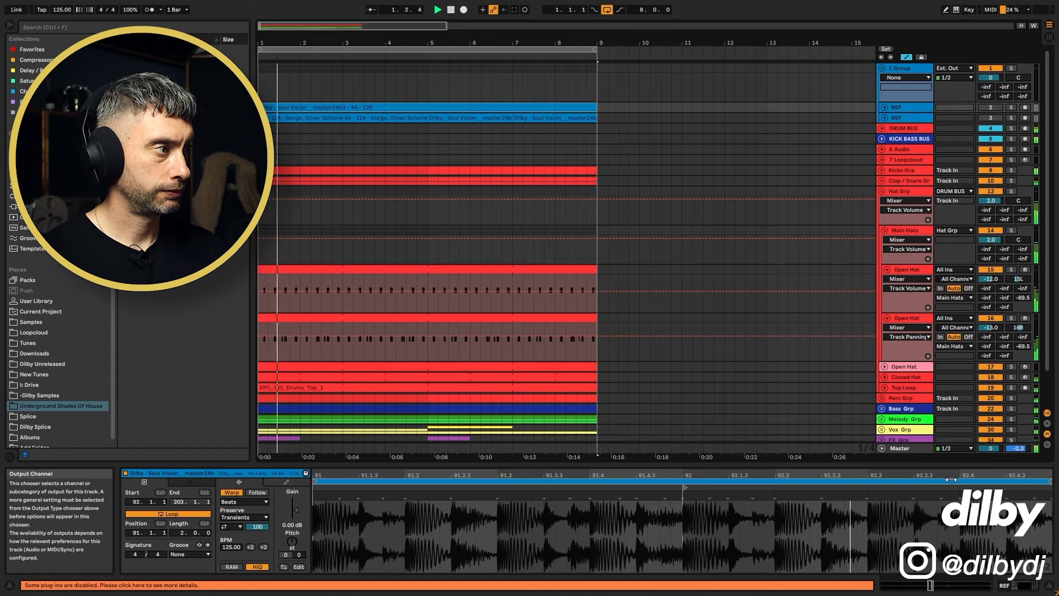
{"action": "left_click", "coordinate": [901, 448]}
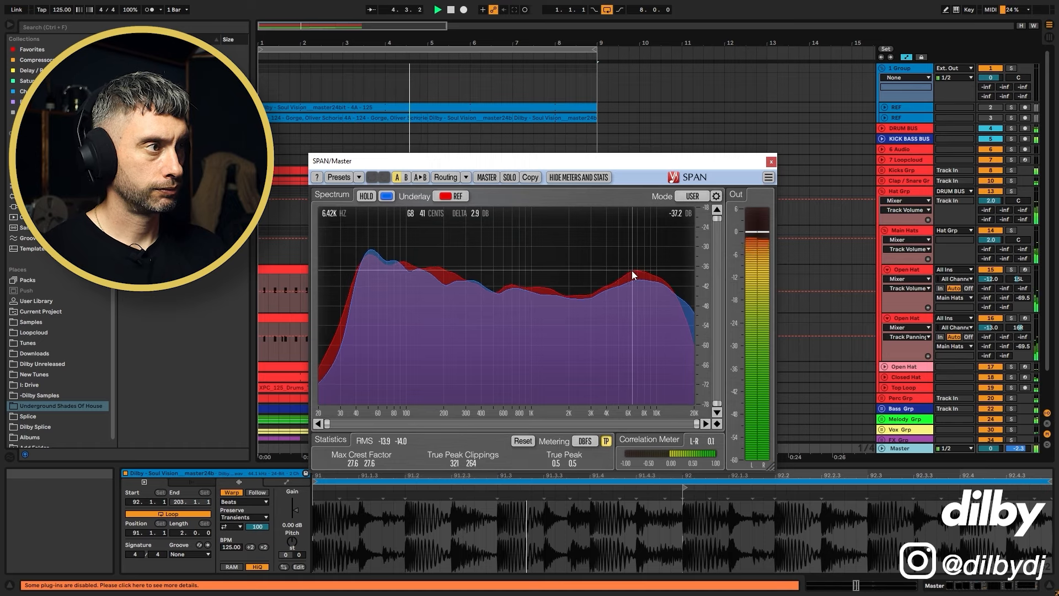
{"action": "left_click", "coordinate": [771, 161]}
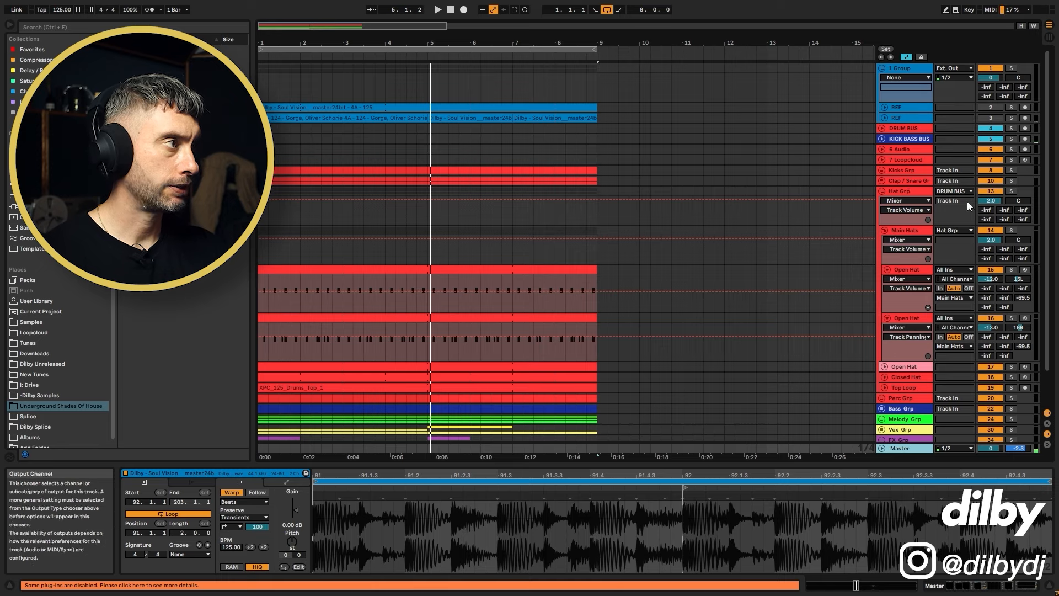
Step: Reset the Main Hats volume to 0 dB and raise the Hat Grp volume to 4.0 dB
{"action": "left_click", "coordinate": [993, 241]}
{"action": "key", "text": "Delete"}
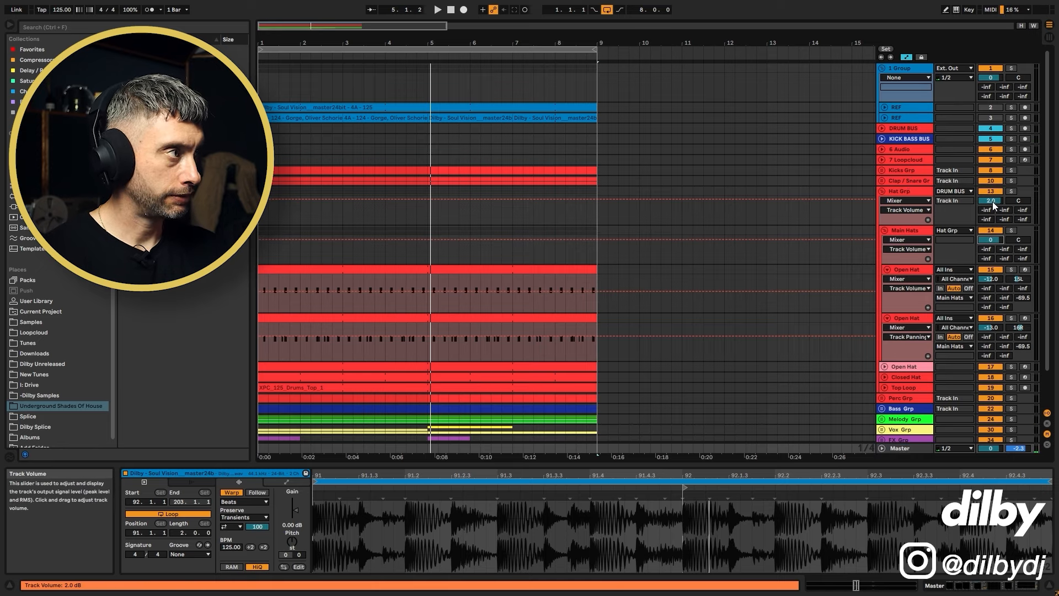
{"action": "left_click_drag", "start_coordinate": [990, 203], "coordinate": [991, 197]}
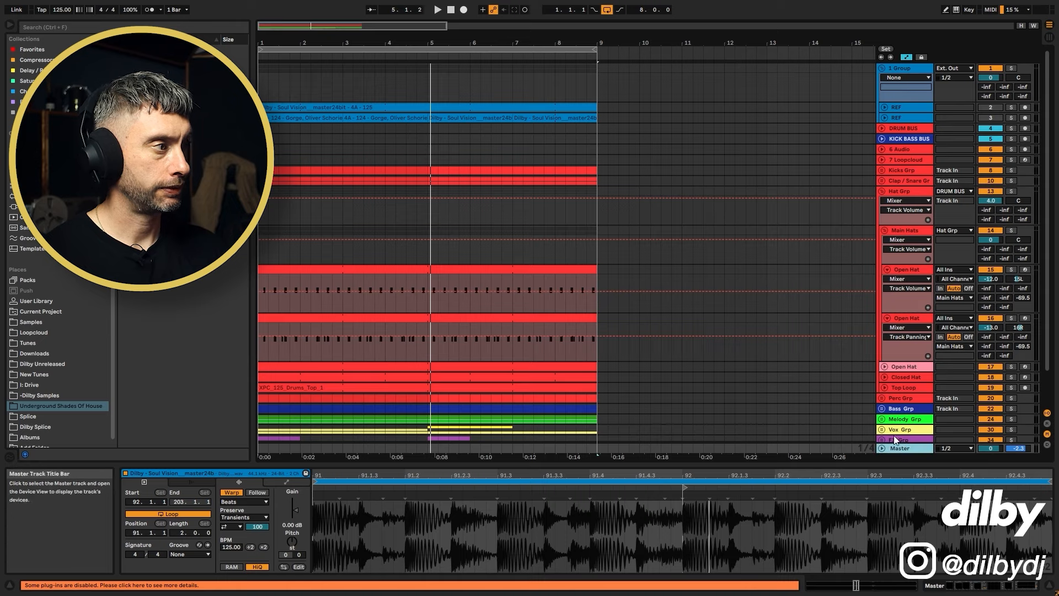
Step: Play the loop and recheck the hats' frequency range against the reference in the Master's SPAN analyzer
{"action": "key", "text": "space"}
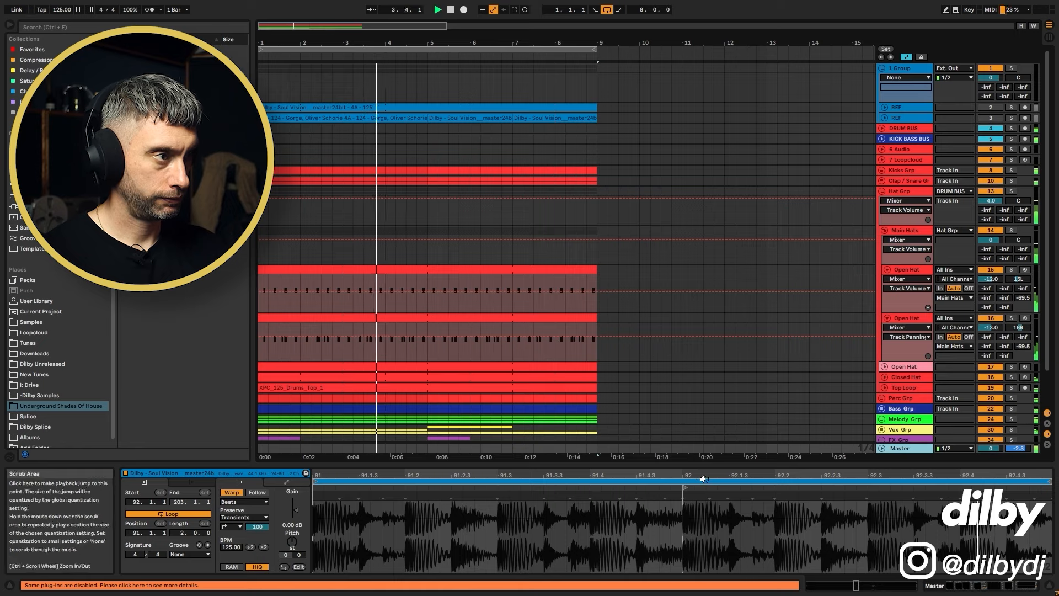
{"action": "key", "text": "shift+Tab"}
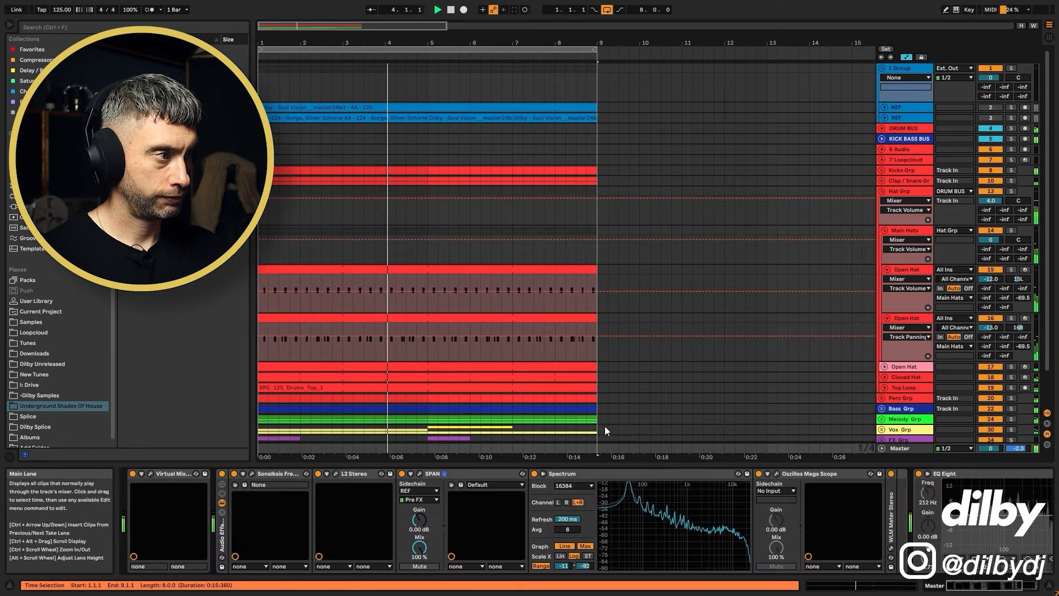
{"action": "left_click", "coordinate": [420, 473]}
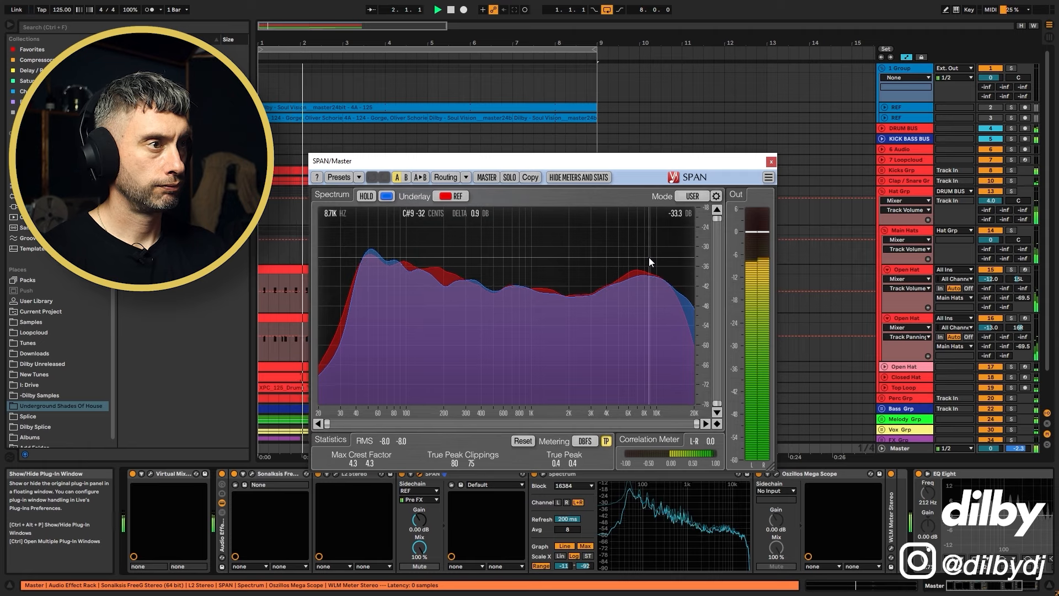
{"action": "key", "text": "space"}
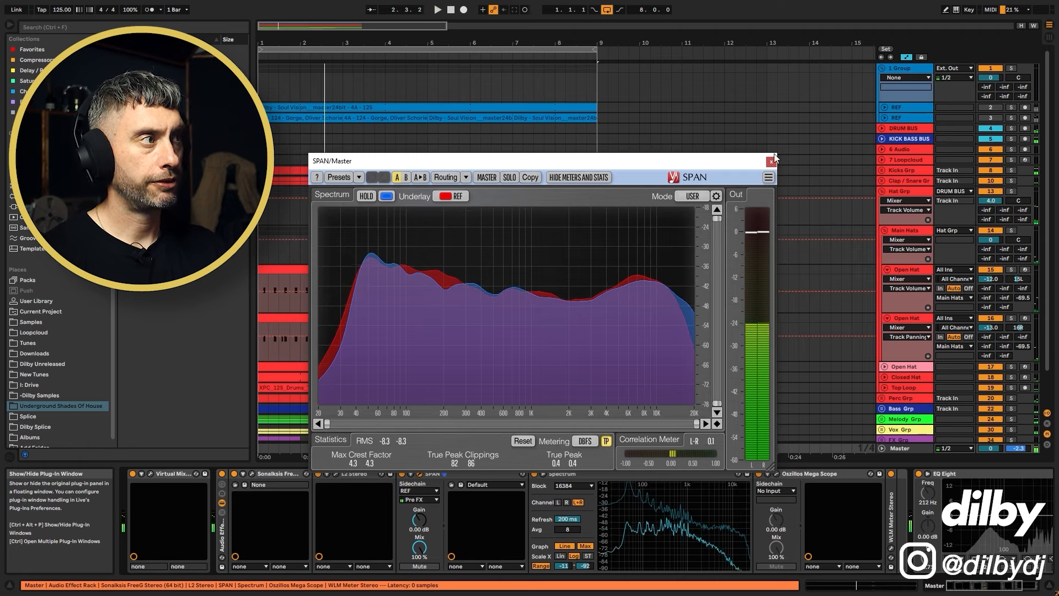
{"action": "left_click_drag", "start_coordinate": [726, 165], "coordinate": [724, 170]}
Step: Close the SPAN analyzer and fold the Main Hats subgroup and the Hat Grp
{"action": "left_click", "coordinate": [884, 230]}
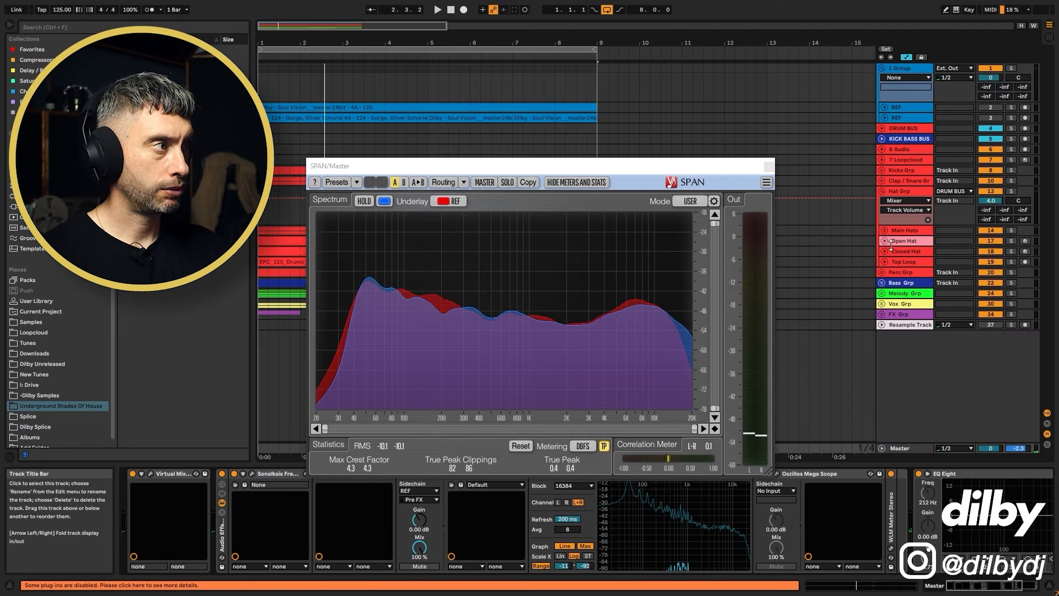
{"action": "left_click", "coordinate": [769, 166]}
{"action": "left_click", "coordinate": [884, 191]}
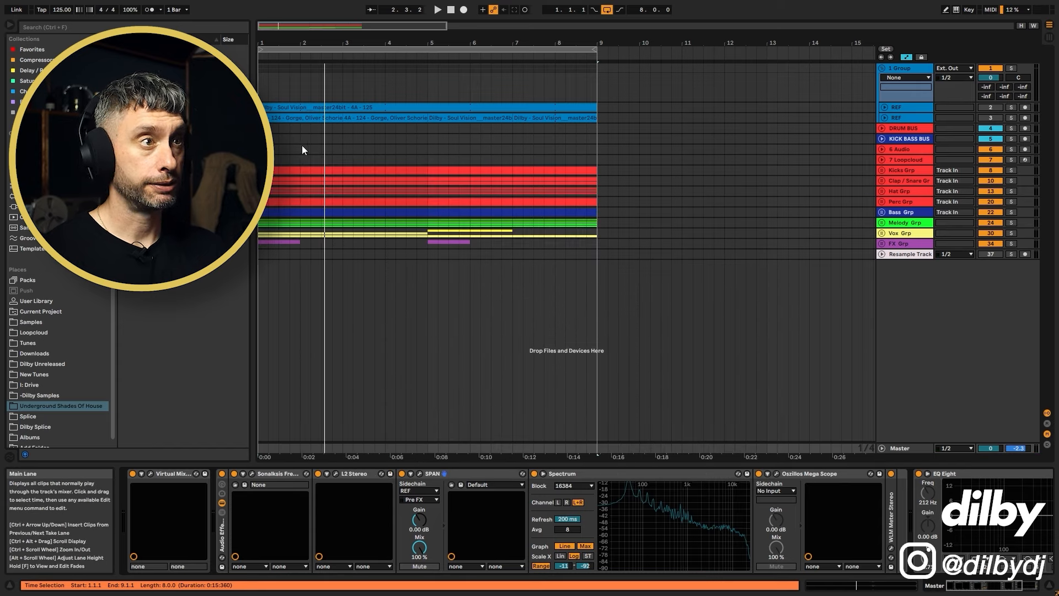
Step: Solo the KICK BASS BUS, play the loop, and add DRUM BUS, Melody Grp, Vox Grp and FX Grp to the solo one by one
{"action": "key", "text": "ctrl+a"}
{"action": "left_click", "coordinate": [1012, 138]}
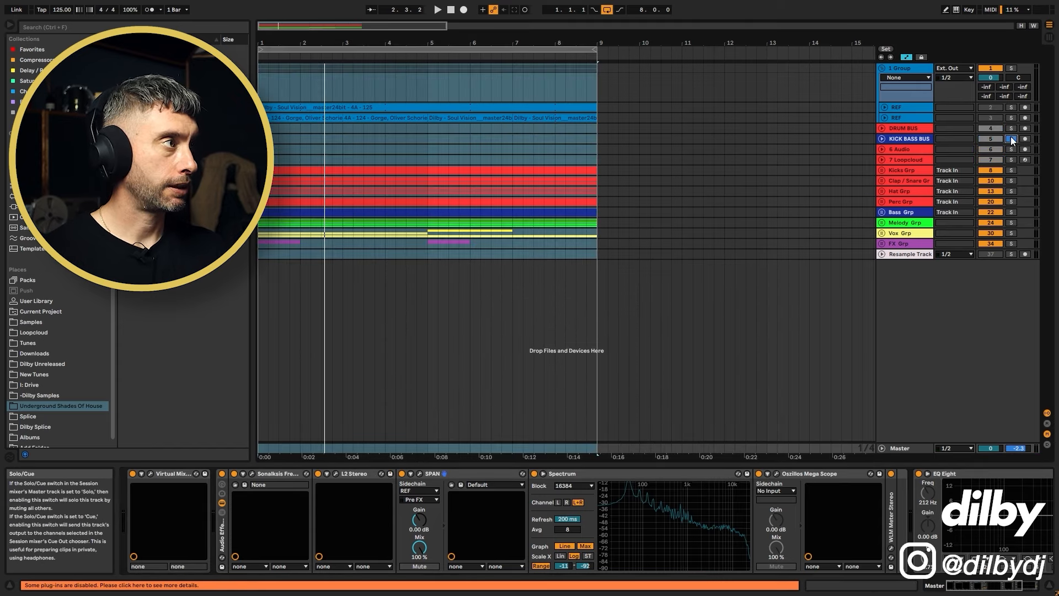
{"action": "key", "text": "space"}
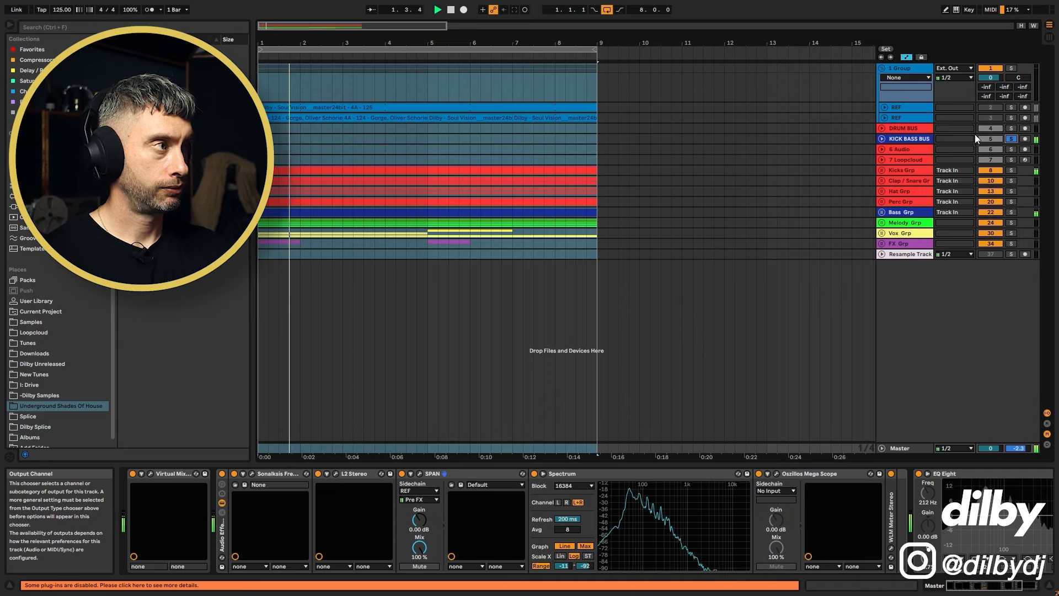
{"action": "left_click", "coordinate": [1012, 128]}
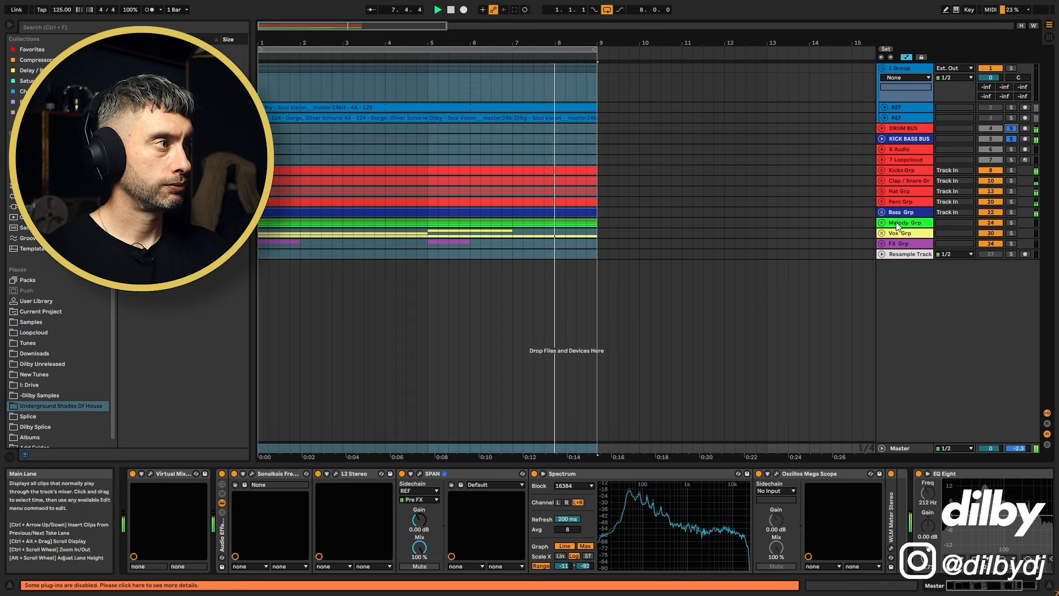
{"action": "left_click", "coordinate": [1011, 223]}
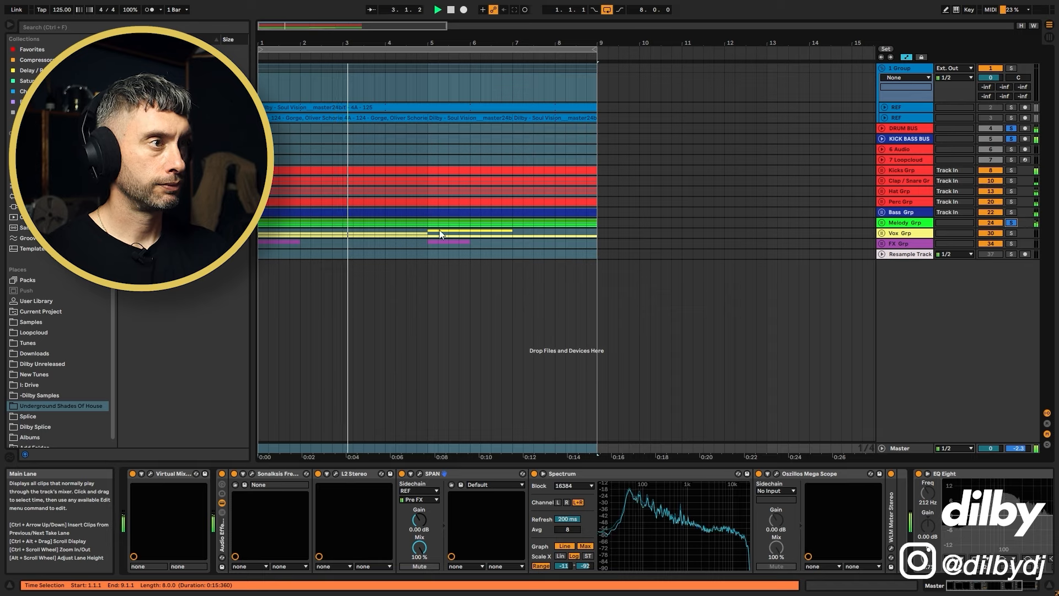
{"action": "left_click", "coordinate": [1012, 233]}
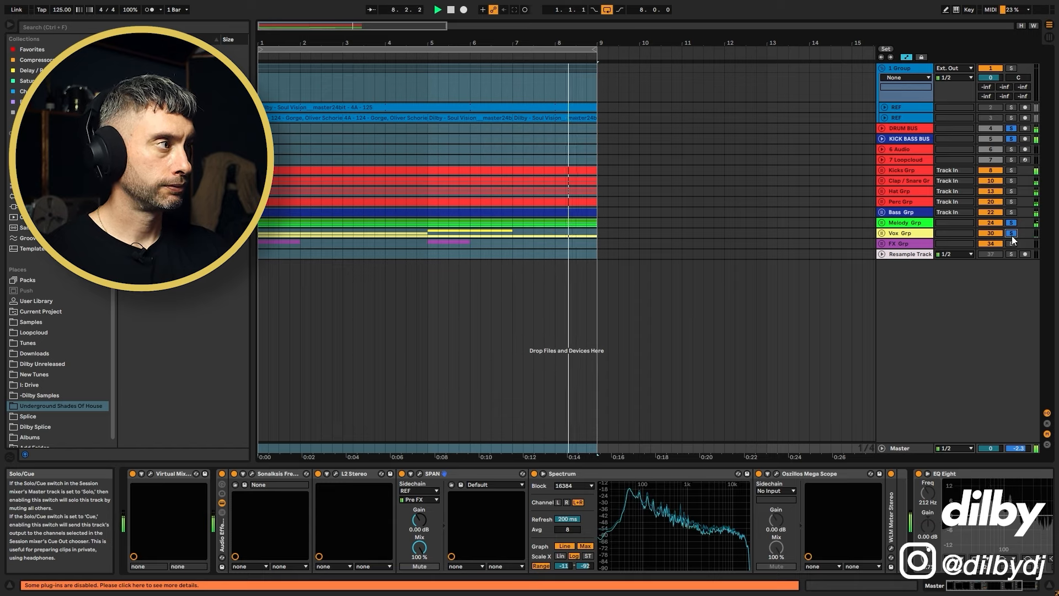
{"action": "left_click", "coordinate": [1013, 244]}
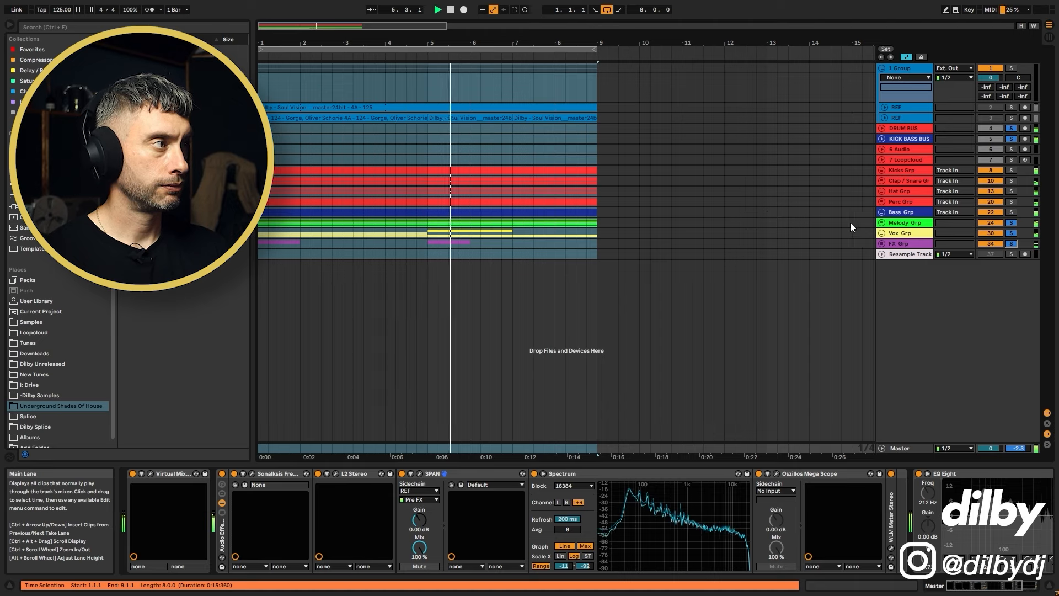
Step: Unfold the Vox Grp and its Vocal track, raise the Vocal volume to -6.0 dB, and play from bar 2
{"action": "left_click", "coordinate": [893, 234]}
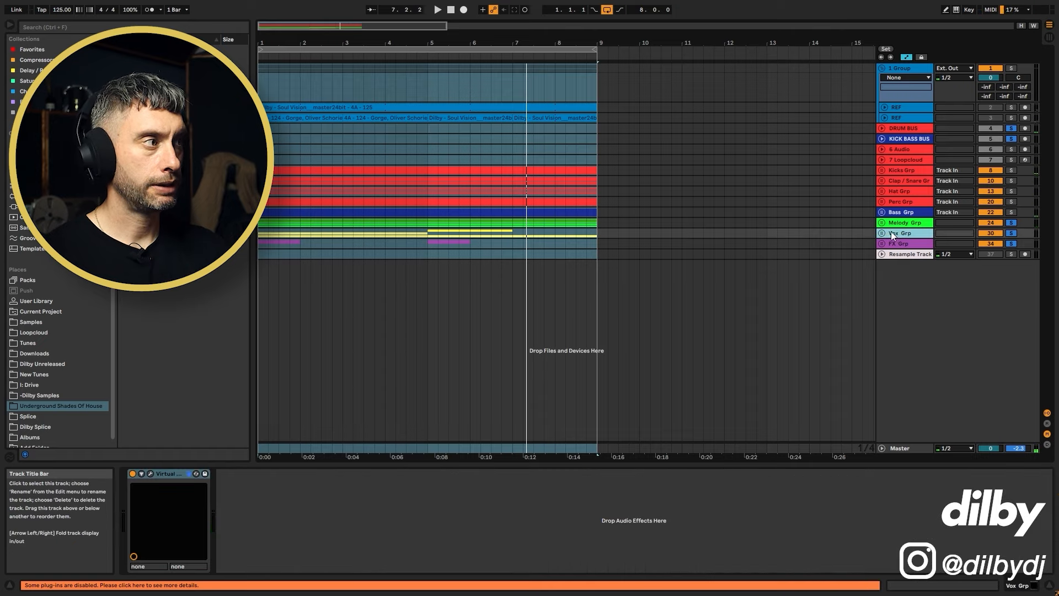
{"action": "left_click", "coordinate": [882, 232]}
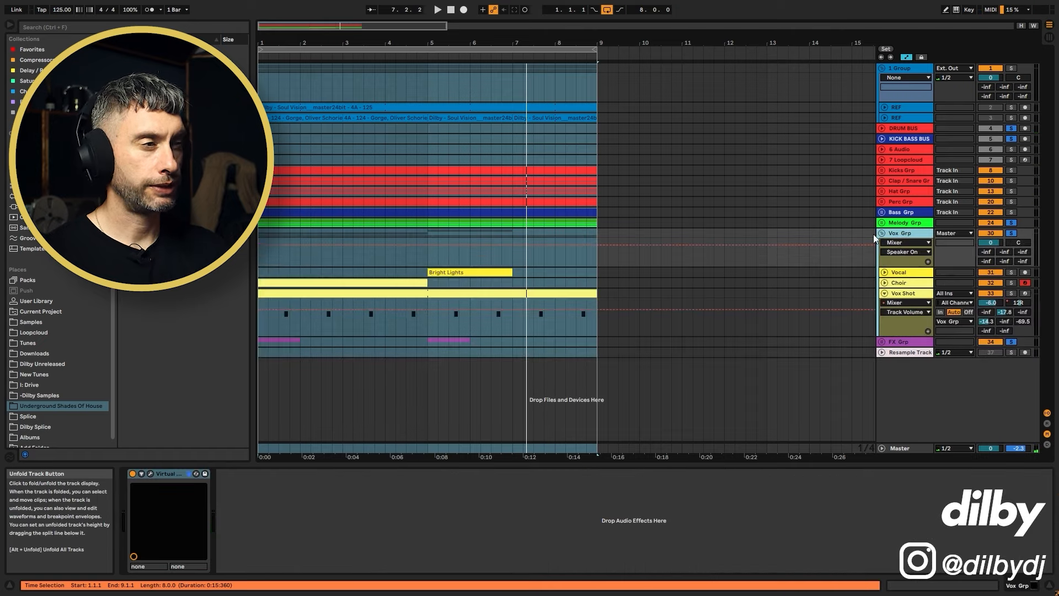
{"action": "left_click", "coordinate": [465, 271]}
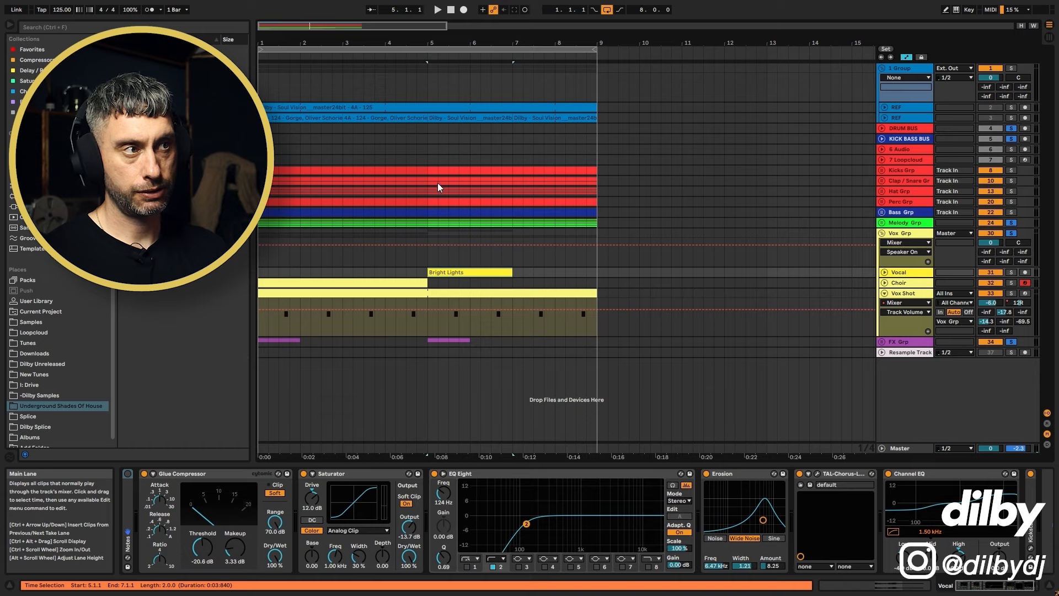
{"action": "left_click", "coordinate": [884, 272]}
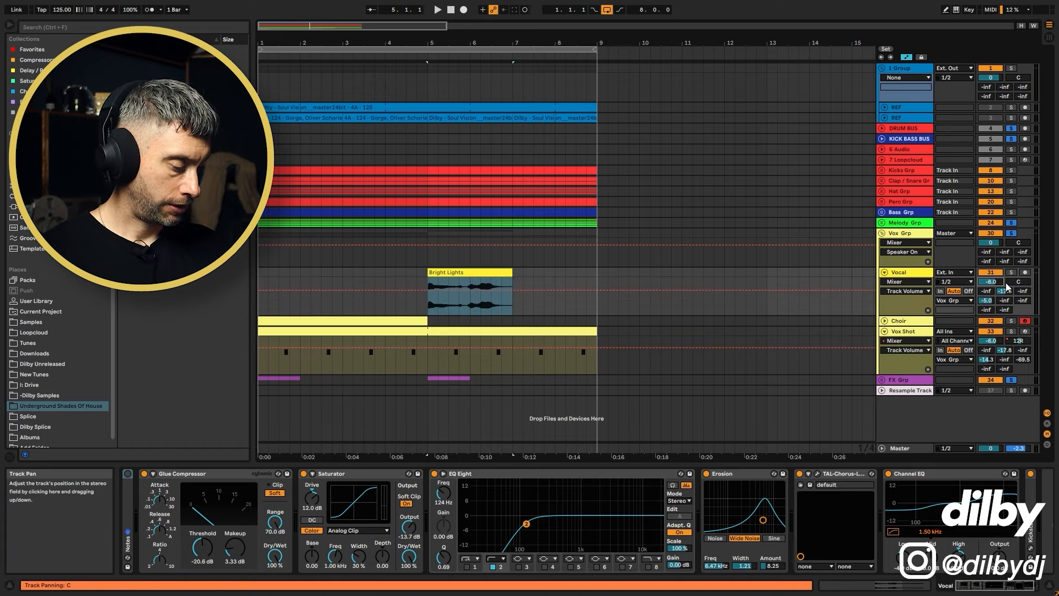
{"action": "left_click", "coordinate": [344, 276]}
{"action": "key", "text": "space"}
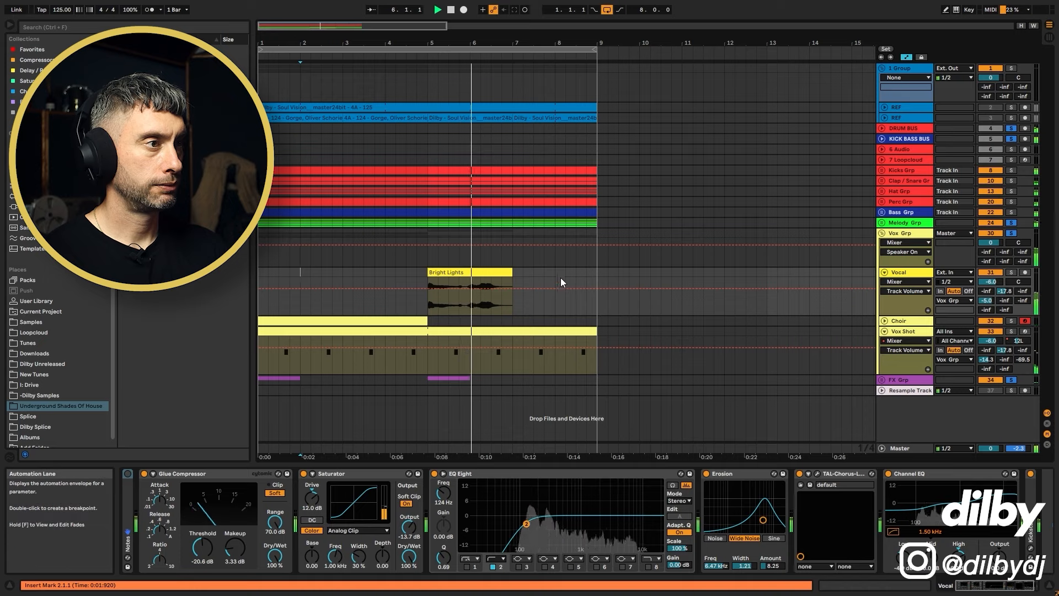
Step: Stop playback, clear the track solos, and fold the Vox Grp and the reference group
{"action": "key", "text": "space"}
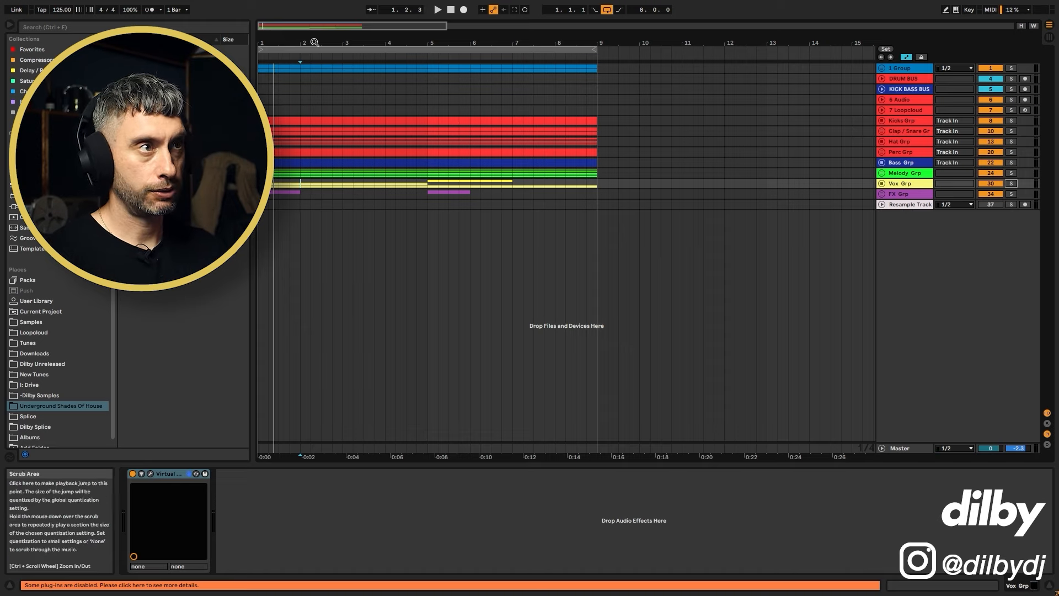
{"action": "left_click_drag", "start_coordinate": [507, 44], "coordinate": [506, 65]}
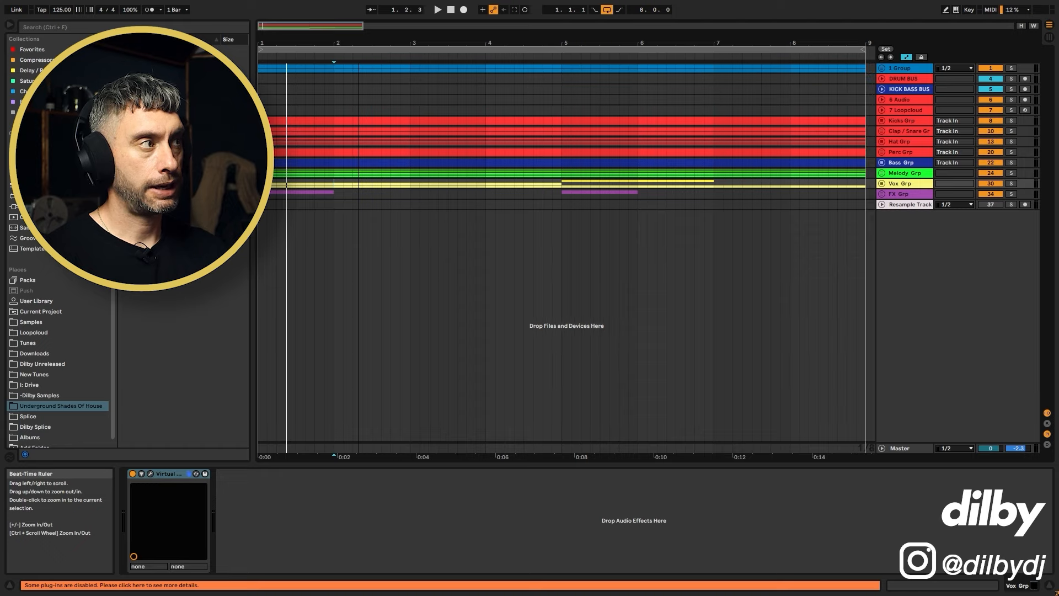